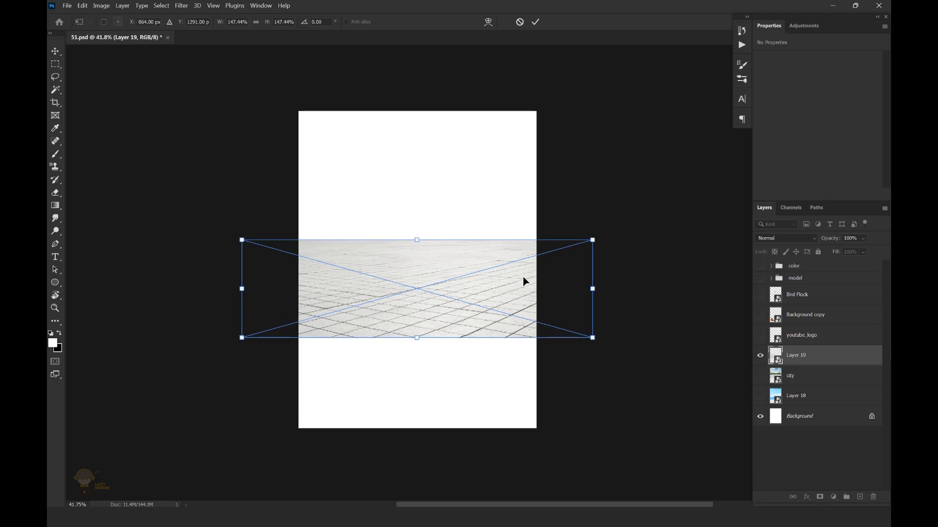
Step: Enlarge the tiled floor layer to about 3641 px wide and place it across the lower part of the canvas
drag(593, 329, 670, 308)
drag(602, 320, 583, 303)
drag(652, 291, 610, 315)
click(535, 22)
drag(440, 376, 489, 352)
scroll(488, 344, down, 4)
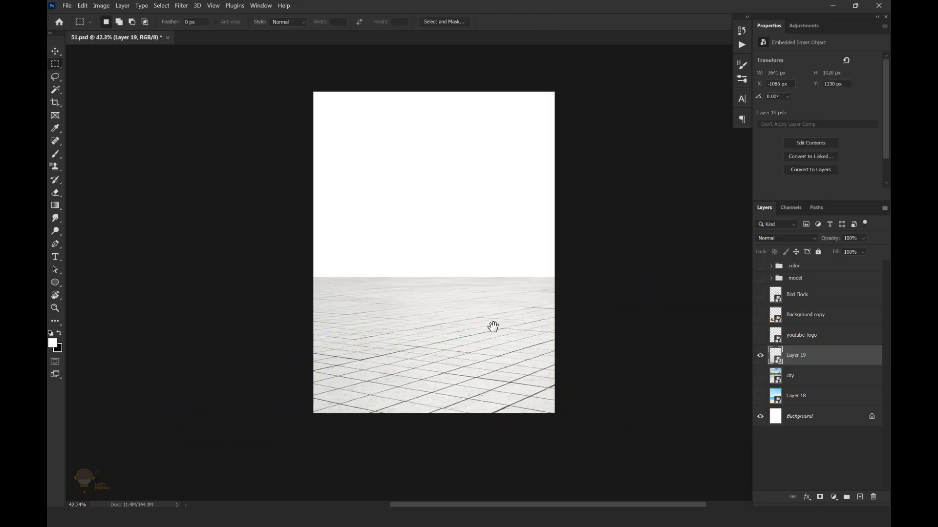
Step: Reposition the tiled floor to about X -819 px, Y 1344 px and save the document
key(v)
drag(504, 383, 551, 386)
key(ctrl+s)
Step: Show the skate ramp, enlarge it to about 181%, position it over the floor's far edge, and save
click(760, 314)
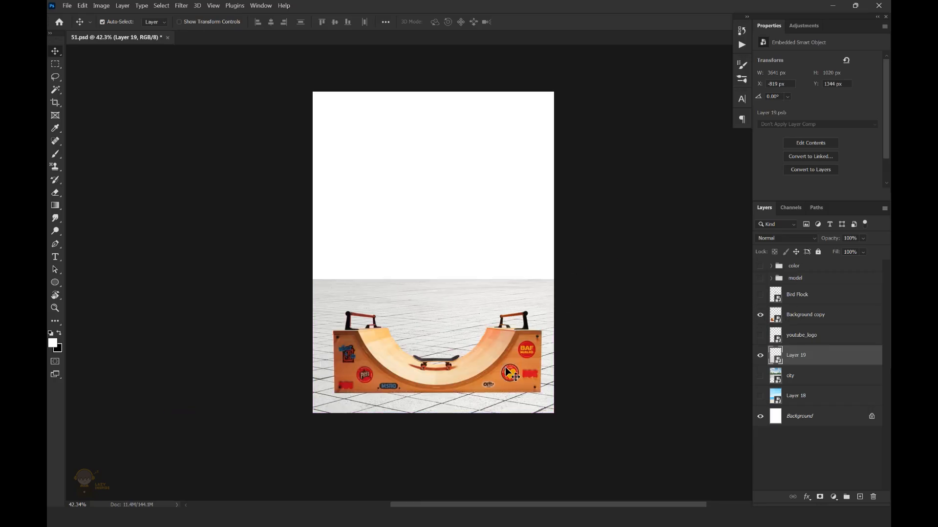
drag(505, 367, 508, 286)
key(ctrl+t)
drag(570, 182, 606, 163)
click(535, 21)
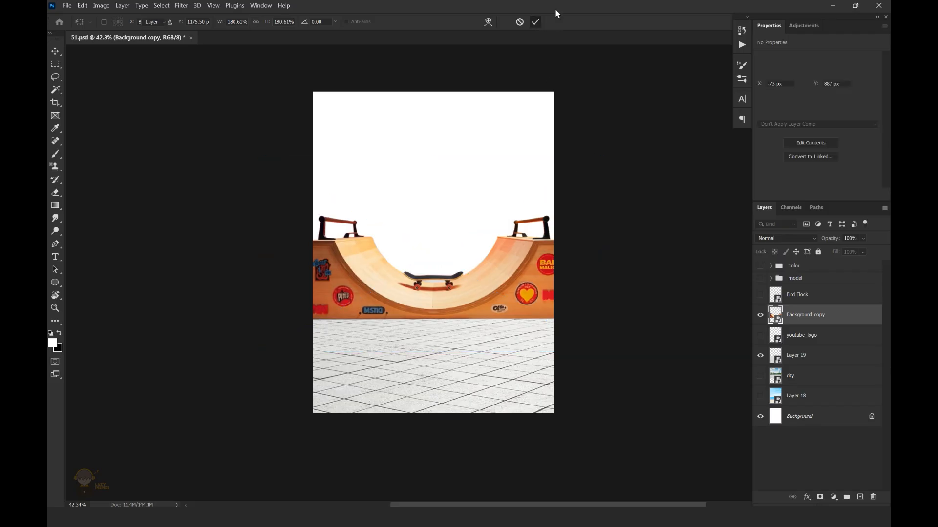
scroll(494, 228, down, 1)
key(ctrl+s)
Step: Show the model group, position the two skaters side by side in front of the ramp, and save
click(760, 278)
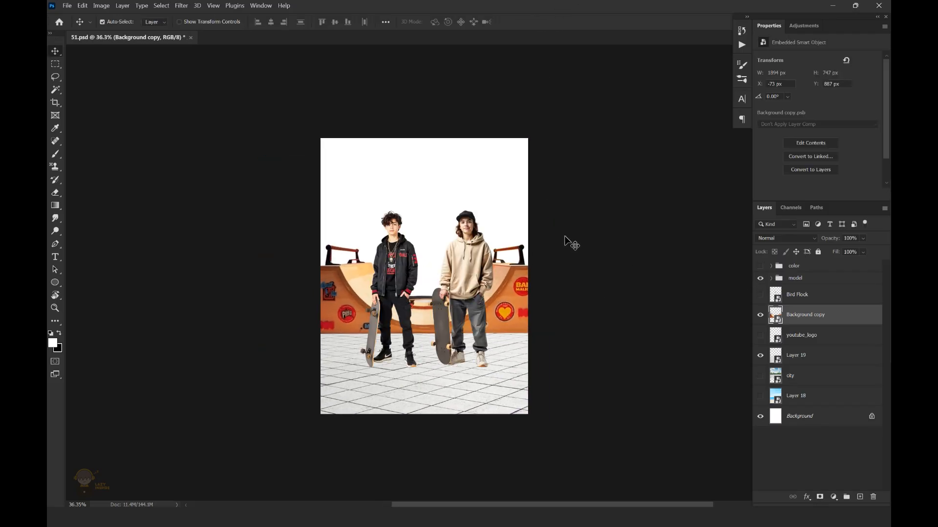
scroll(516, 297, up, 2)
drag(517, 297, 517, 291)
drag(400, 278, 400, 305)
drag(478, 274, 464, 296)
scroll(434, 362, down, 1)
key(ctrl+s)
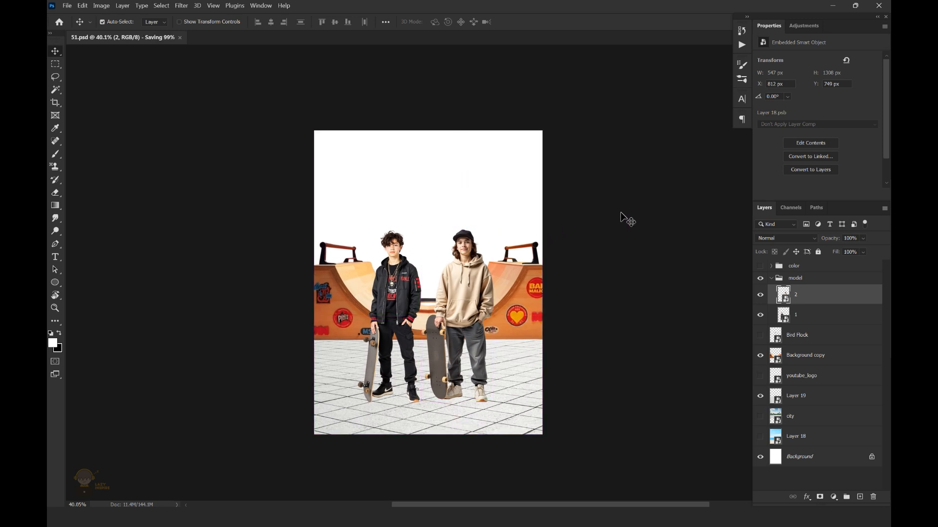
Step: Nudge skater layer 1 slightly to the right, and shift the whole model group to the right
key(alt+bracketleft)
key(Right)
key(Right)
key(Right)
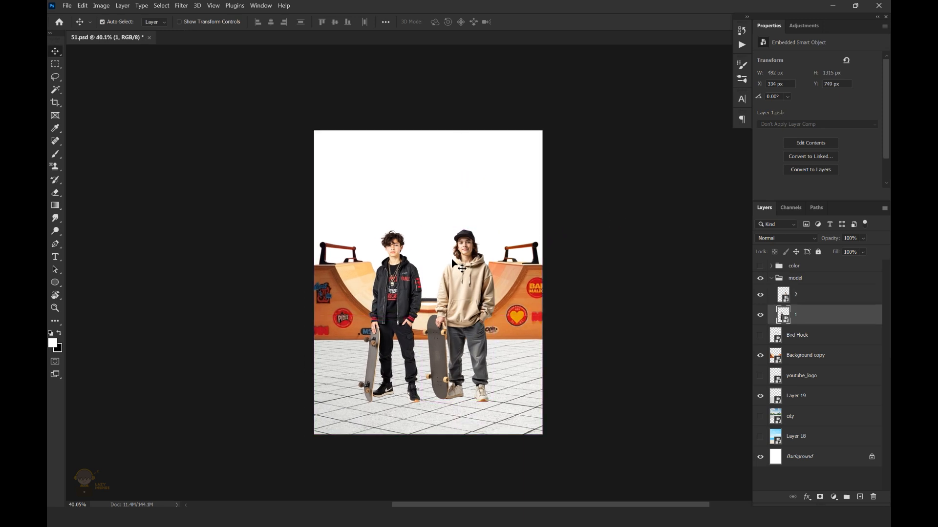
click(801, 278)
key(shift+Right)
key(ctrl+a)
key(ctrl+d)
Step: Enlarge the skate ramp to about 186% so it extends past both canvas sides
ctrl+click(342, 293)
key(ctrl+t)
drag(593, 186, 593, 186)
click(536, 21)
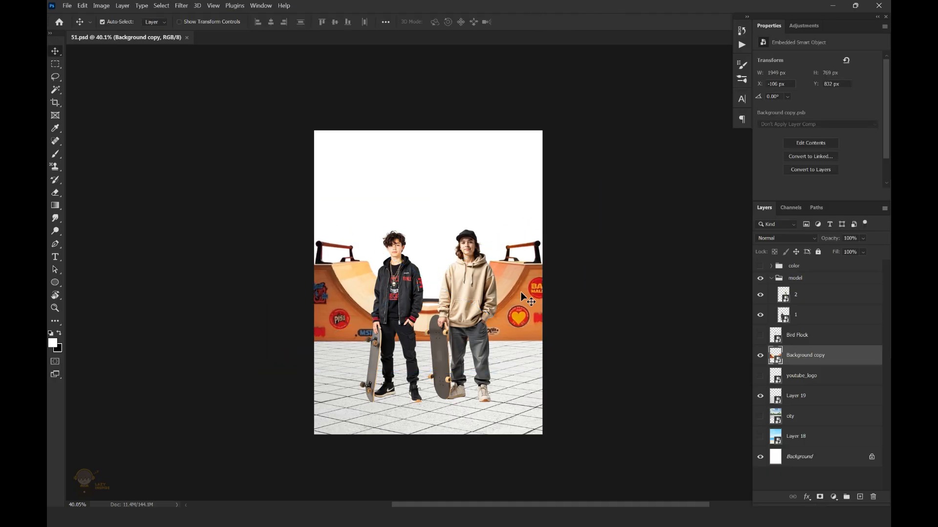
key(ctrl+t)
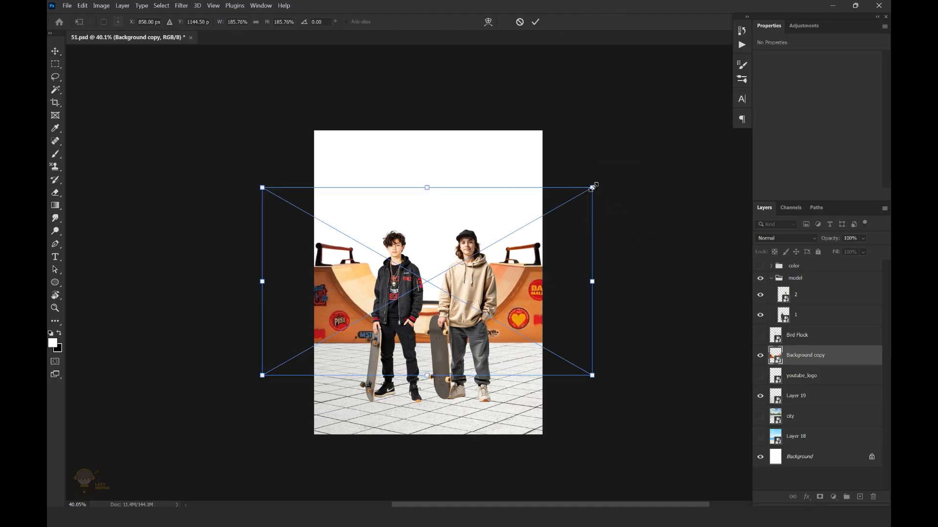
click(536, 21)
Step: Select both skaters, move them up slightly, and collapse the model group
click(413, 308)
shift+click(461, 307)
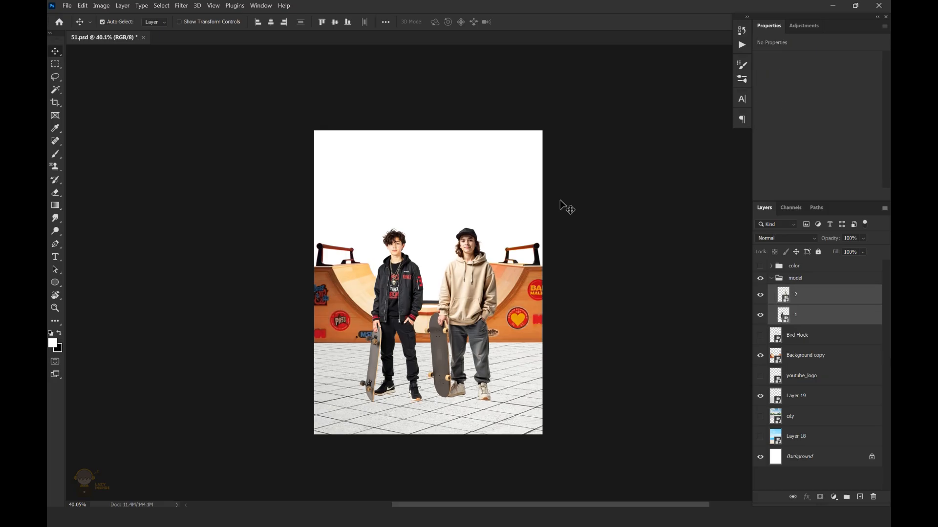
click(770, 278)
Step: Show the city layer and enlarge it to about 7788 px wide behind the ramp
click(794, 376)
click(760, 375)
key(ctrl+t)
scroll(543, 168, down, 3)
drag(585, 130, 695, 65)
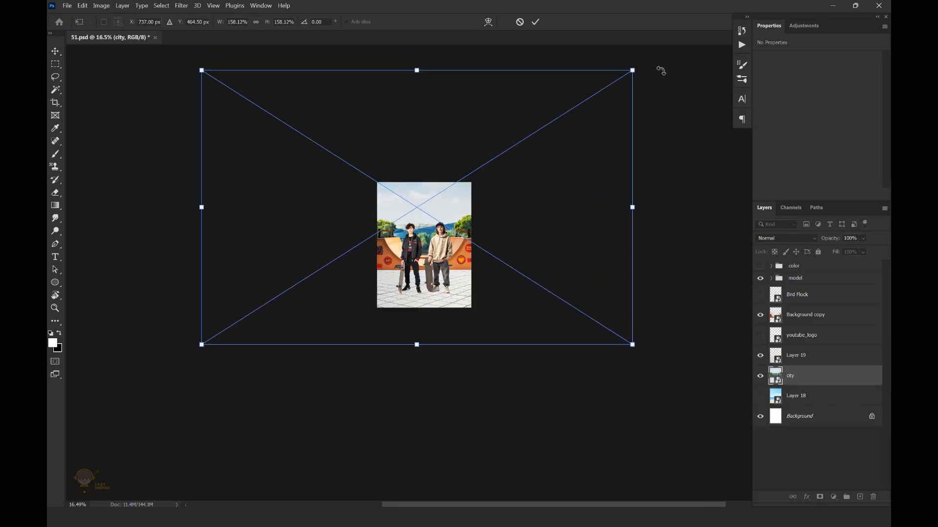
drag(632, 70, 629, 73)
click(536, 22)
Step: Add a layer mask to the city and softly brush out its upper sky
mouse_move(424, 218)
mouse_down()
mouse_move(494, 174)
mouse_move(510, 182)
mouse_move(534, 170)
mouse_up()
click(820, 497)
key(b)
mouse_move(334, 149)
mouse_down()
mouse_move(480, 143)
mouse_move(439, 151)
mouse_up()
Step: Draw a Pen path along the building roofline and the right tree, continuing around above the canvas
scroll(432, 157, up, 3)
key(p)
scroll(410, 249, up, 5)
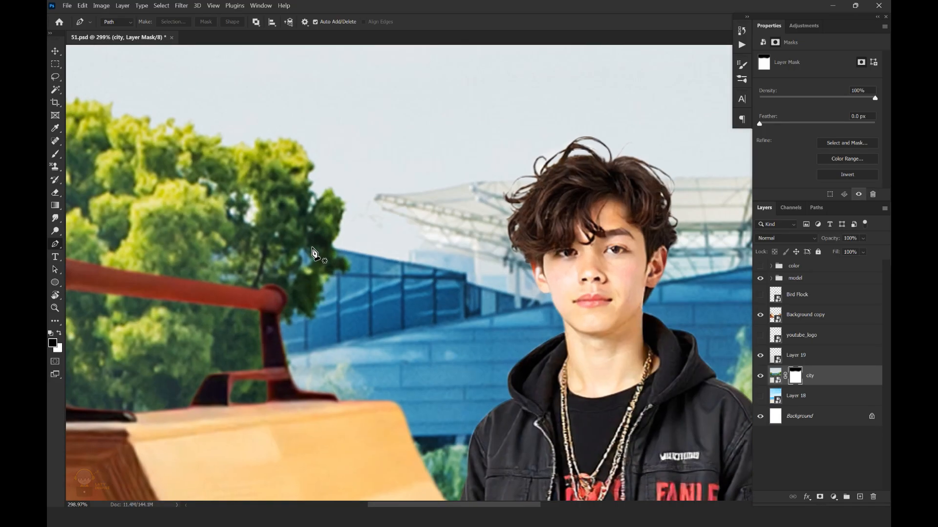
scroll(466, 280, down, 5)
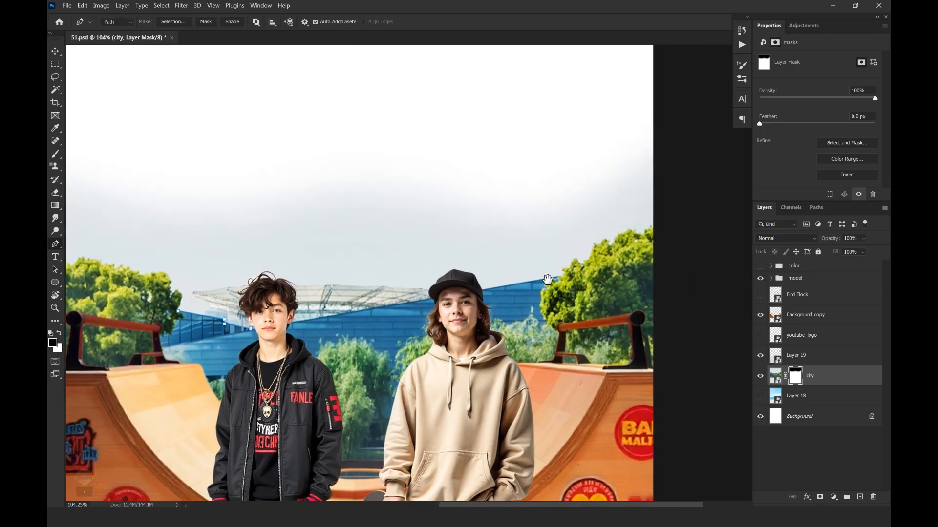
scroll(571, 266, up, 6)
click(570, 266)
scroll(425, 315, down, 5)
scroll(510, 284, up, 3)
scroll(591, 242, down, 5)
click(591, 237)
click(621, 214)
drag(573, 113, 498, 106)
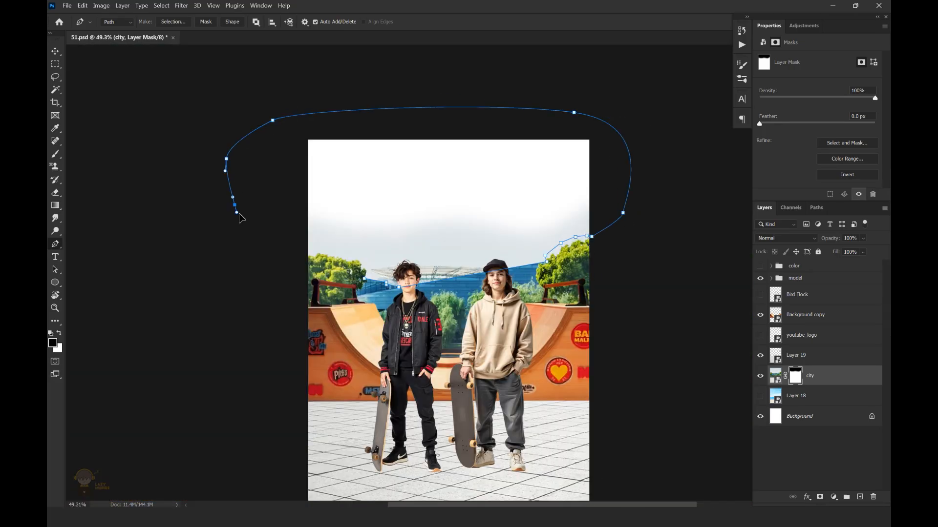
Step: Continue the Pen path down outside the canvas and along the top of the left tree
scroll(320, 248, up, 5)
drag(371, 243, 367, 247)
click(256, 271)
click(280, 261)
click(303, 259)
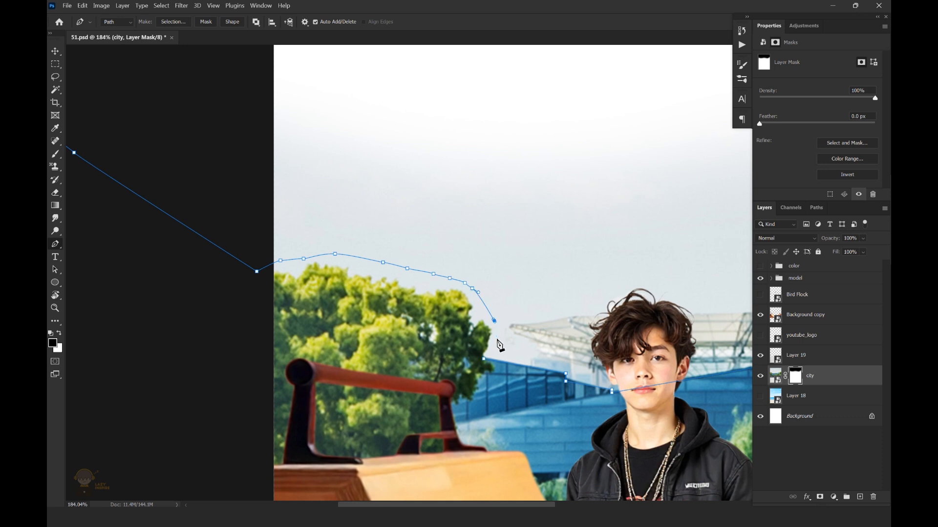
Step: Convert the path to a selection, fill it with black on the city mask, and deselect
key(ctrl+Return)
scroll(486, 247, down, 5)
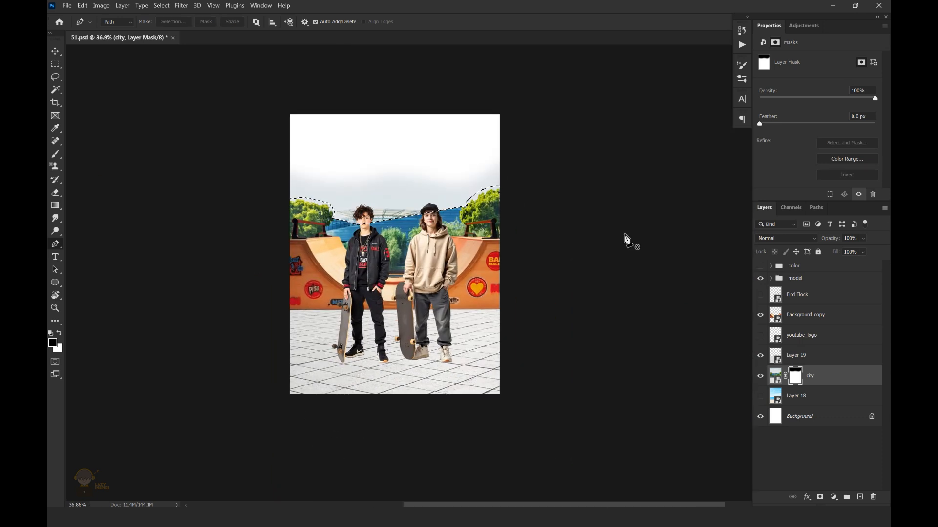
key(alt+BackSpace)
key(ctrl+d)
Step: Mask out the leftover sky around the left tree with a brush reduced to 50 px
scroll(306, 184, up, 5)
key(b)
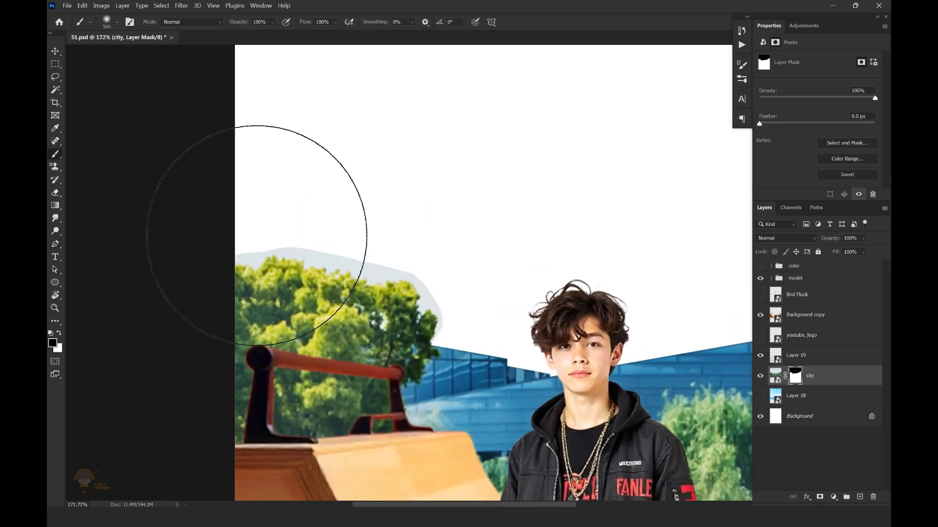
key(bracketleft)
key(bracketleft)
key(bracketleft)
key(bracketleft)
key(bracketleft)
key(bracketleft)
key(bracketleft)
key(bracketleft)
key(bracketleft)
key(bracketleft)
key(bracketleft)
key(bracketleft)
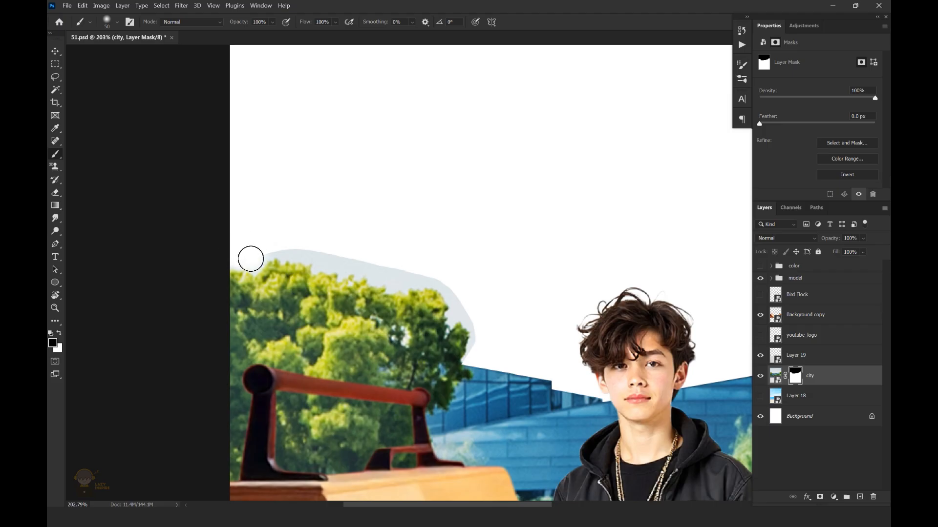
drag(301, 247, 322, 261)
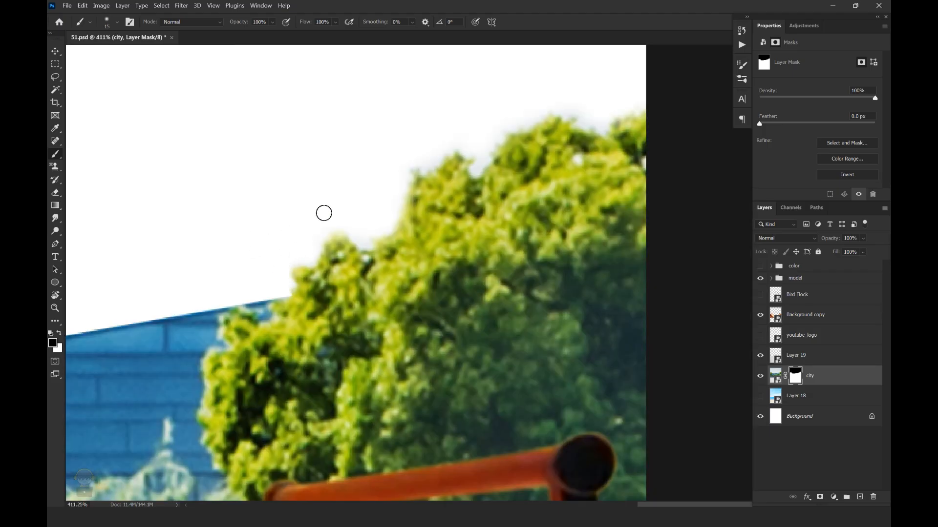
Step: Mask out the remaining sky along the right tree's foliage with a 15 px brush
drag(409, 143, 350, 243)
drag(444, 216, 420, 247)
drag(546, 211, 371, 203)
click(833, 383)
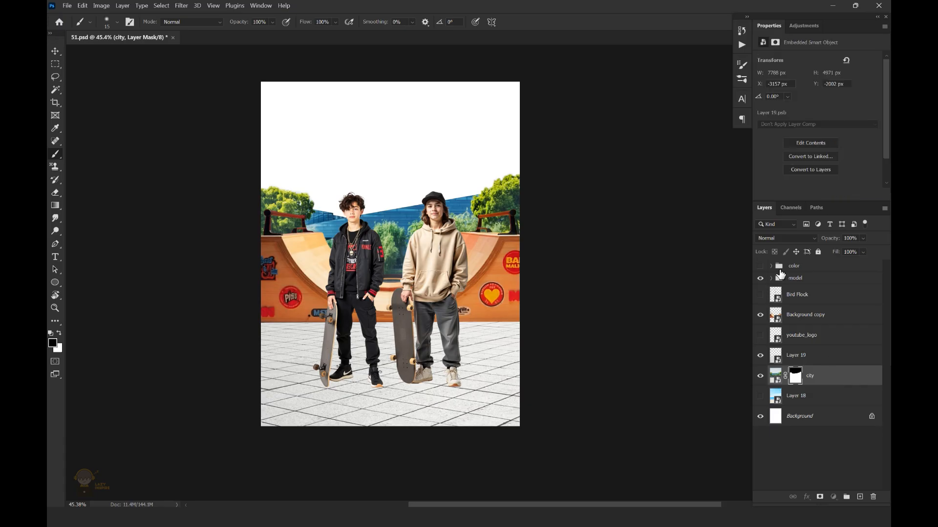
Step: Show the blue sky in Layer 18, scale it to about 103%, position it behind the city, and save
click(760, 395)
click(796, 395)
key(ctrl+t)
scroll(611, 142, down, 3)
drag(551, 174, 546, 174)
drag(660, 130, 662, 129)
drag(541, 171, 552, 171)
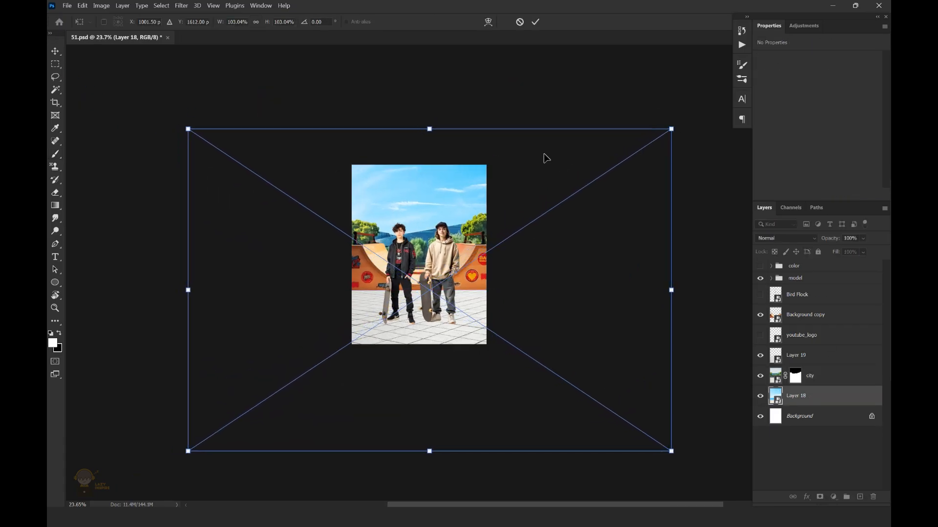
click(535, 22)
drag(444, 227, 494, 205)
drag(495, 206, 484, 193)
key(ctrl+s)
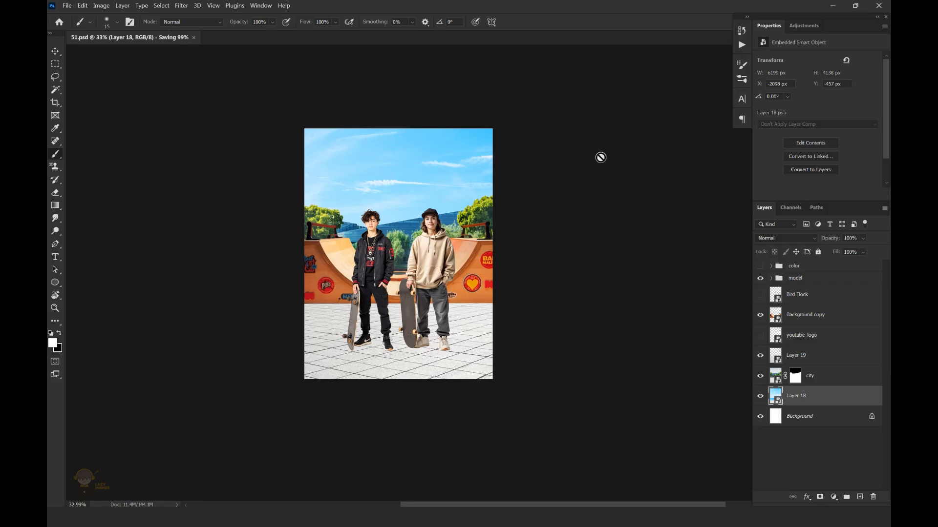
Step: Add a Curves adjustment clipped to the tiled floor in Layer 19 and raise its midtones to brighten it
drag(412, 239, 481, 205)
key(v)
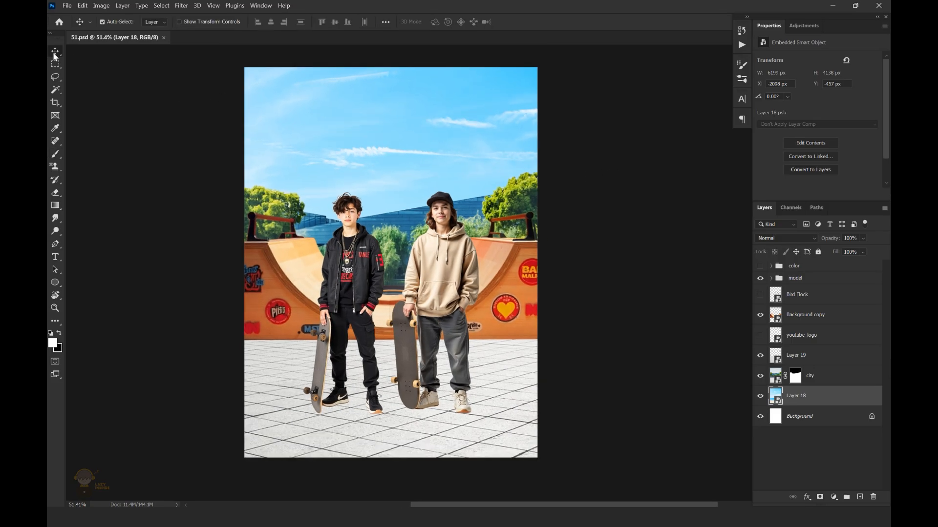
scroll(486, 423, down, 1)
click(485, 423)
click(833, 497)
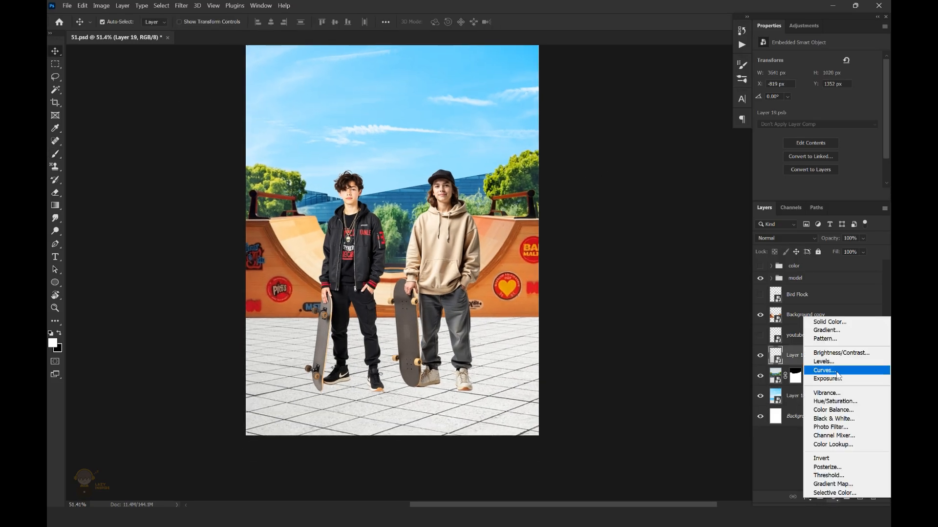
click(838, 375)
drag(807, 148, 808, 129)
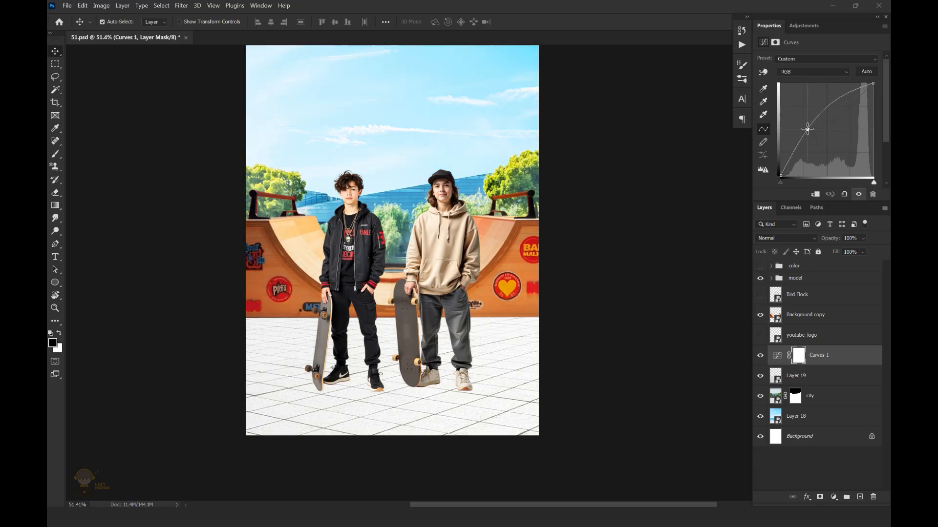
click(826, 357)
alt+click(845, 366)
Step: Set the floor Curves adjustment's opacity to 90% and save the document
drag(473, 323, 463, 301)
key(ctrl+s)
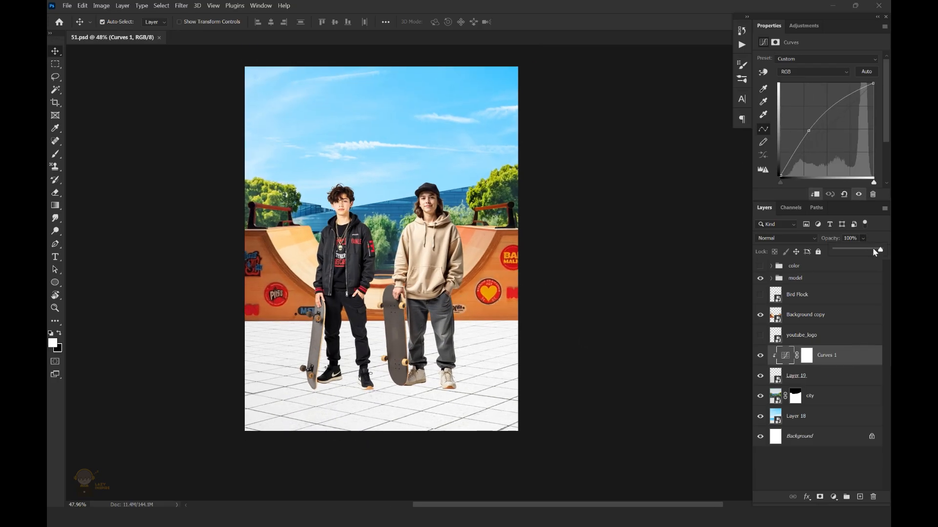
scroll(509, 247, down, 2)
key(ctrl+s)
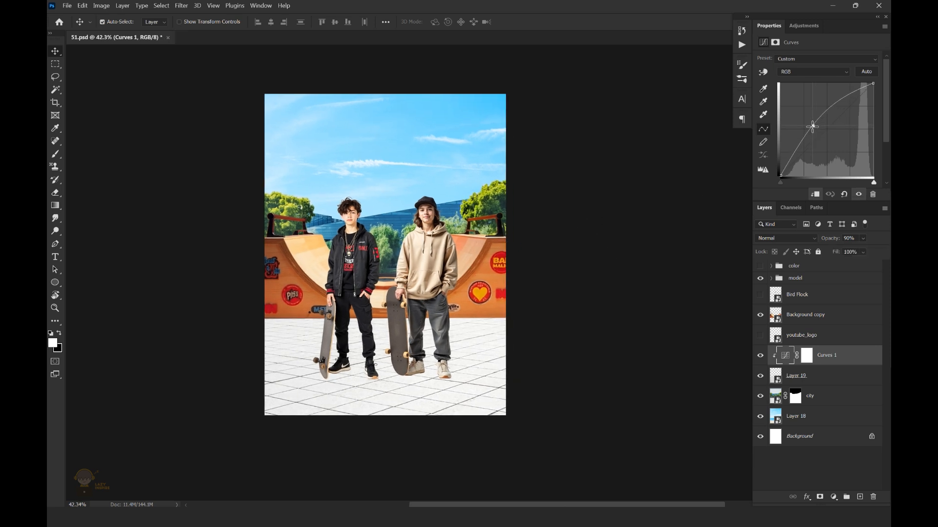
Step: Add a Levels adjustment clipped to the floor, set its black input level to 13, and save
click(833, 496)
click(825, 358)
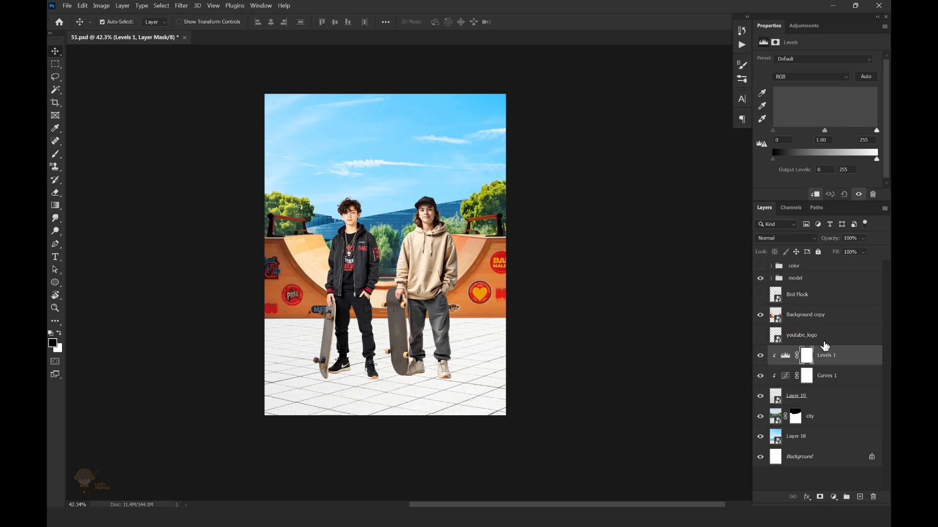
drag(779, 131, 778, 131)
key(ctrl+s)
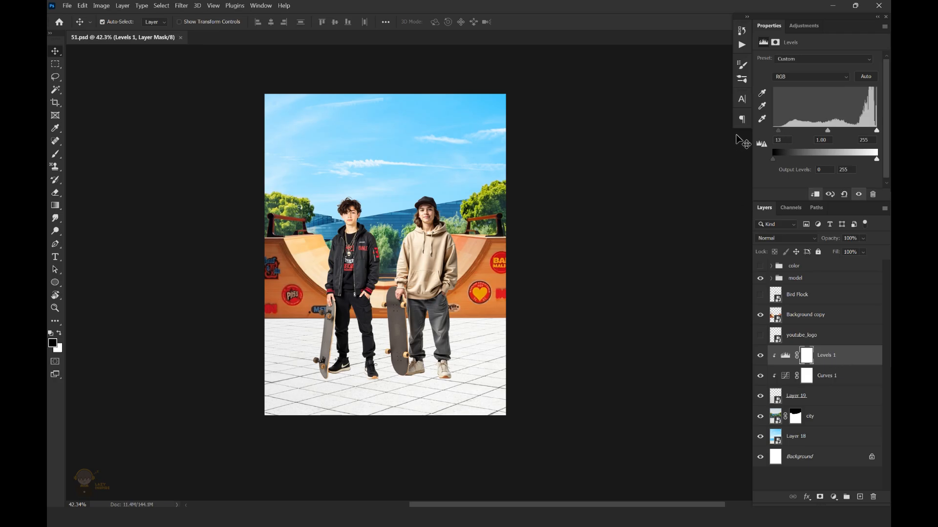
Step: Rename the Background copy layer as ramp
click(801, 315)
right_click(801, 315)
double_click(797, 315)
text(rm)
key(BackSpace)
text(amp)
key(Return)
Step: Add a Curves adjustment clipped to the ramp layer and raise its midtones slightly
click(833, 497)
click(824, 371)
alt+click(833, 326)
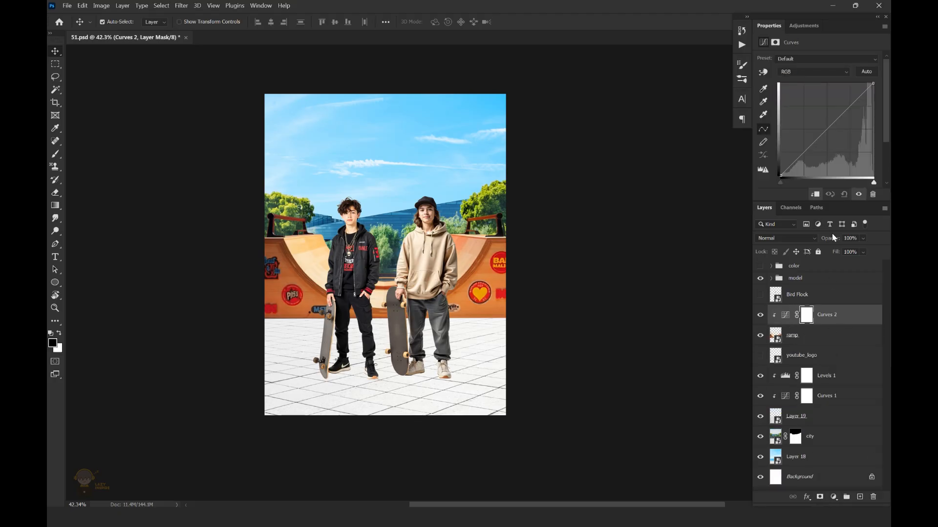
drag(824, 135, 821, 130)
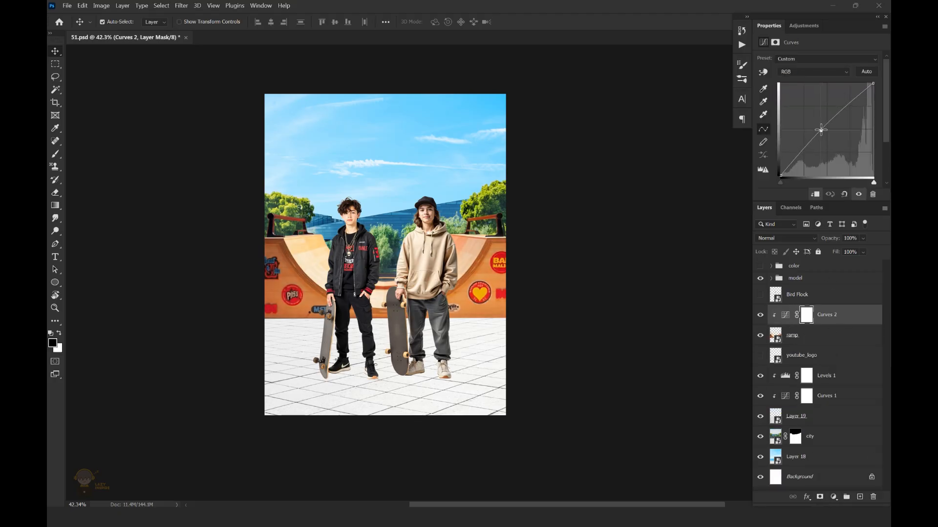
Step: Invert the ramp Curves mask and paint white with a 300 px brush over the ramp's curved inner surface
click(807, 320)
key(ctrl+i)
scroll(407, 201, up, 2)
key(b)
key(x)
scroll(440, 234, up, 1)
key(bracketright)
key(bracketright)
key(bracketright)
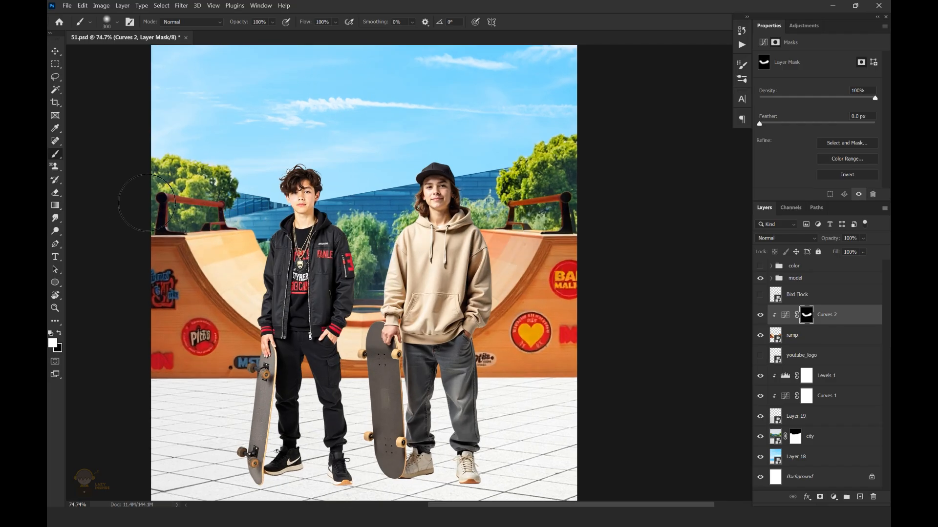
drag(565, 201, 555, 187)
mouse_move(540, 215)
mouse_down()
mouse_move(514, 214)
mouse_move(518, 241)
mouse_move(377, 361)
mouse_up()
drag(293, 274, 308, 261)
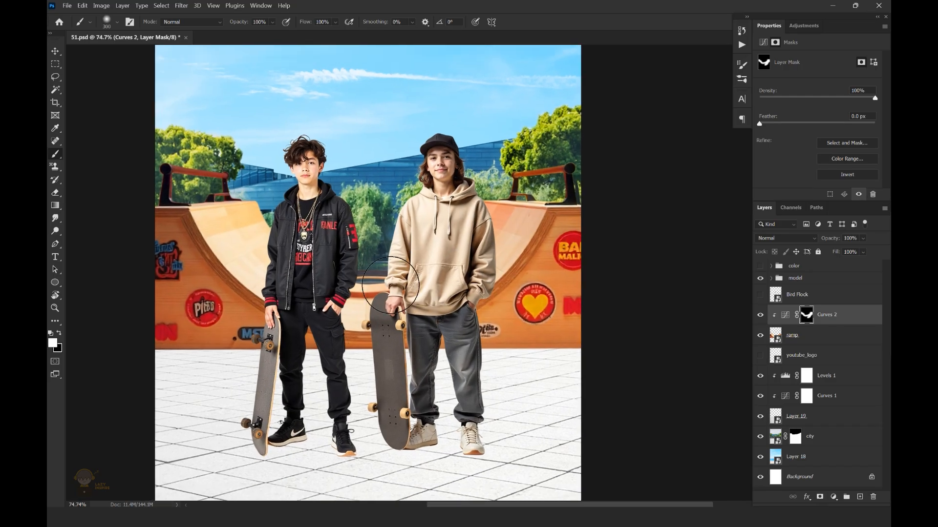
drag(312, 210, 287, 209)
scroll(434, 198, up, 2)
scroll(450, 222, down, 3)
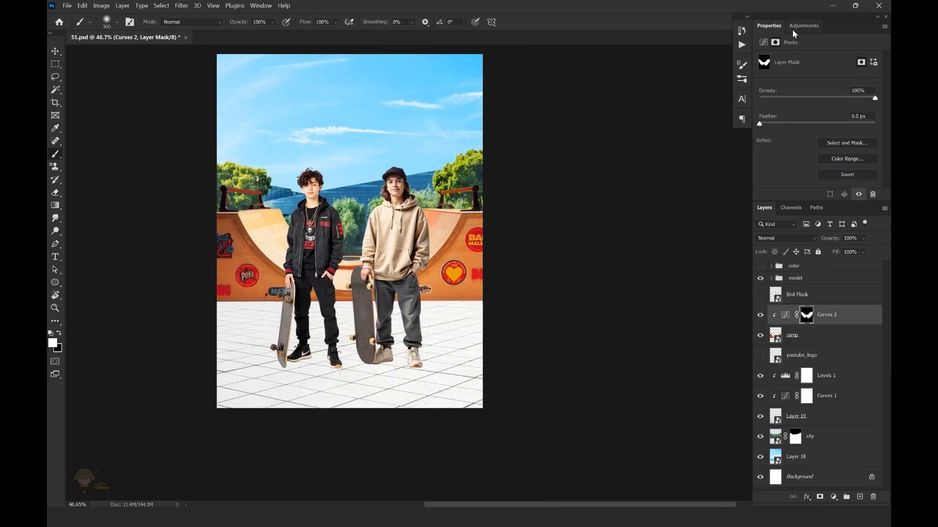
Step: Add a second Curves adjustment clipped to the ramp layer and lower its midtones slightly
click(833, 497)
click(821, 376)
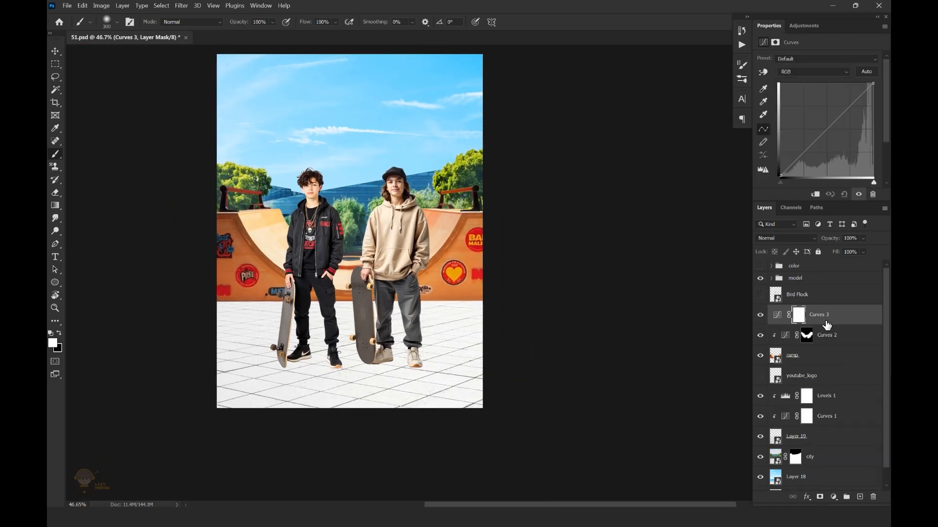
drag(819, 142, 818, 139)
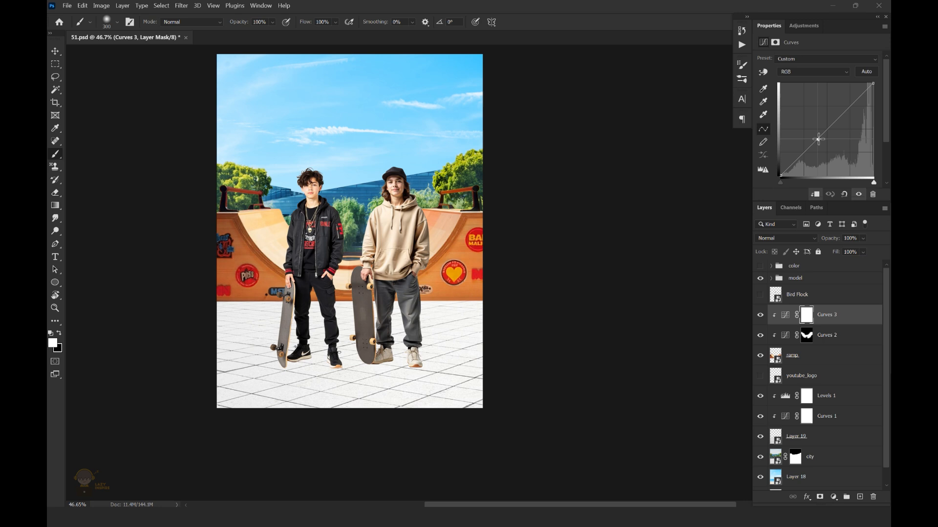
Step: Invert the new ramp Curves mask and paint white with a 300 px brush over the ramp's front face
click(806, 321)
drag(167, 228, 249, 305)
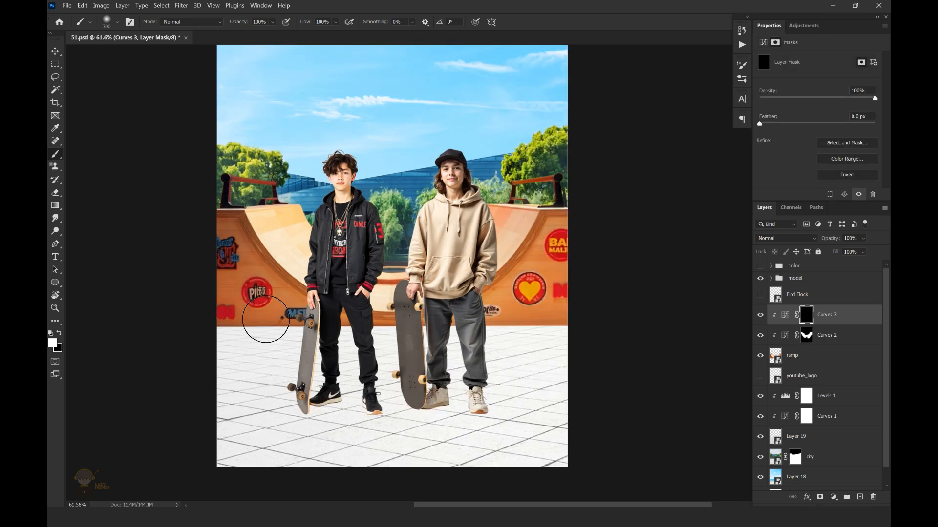
click(785, 314)
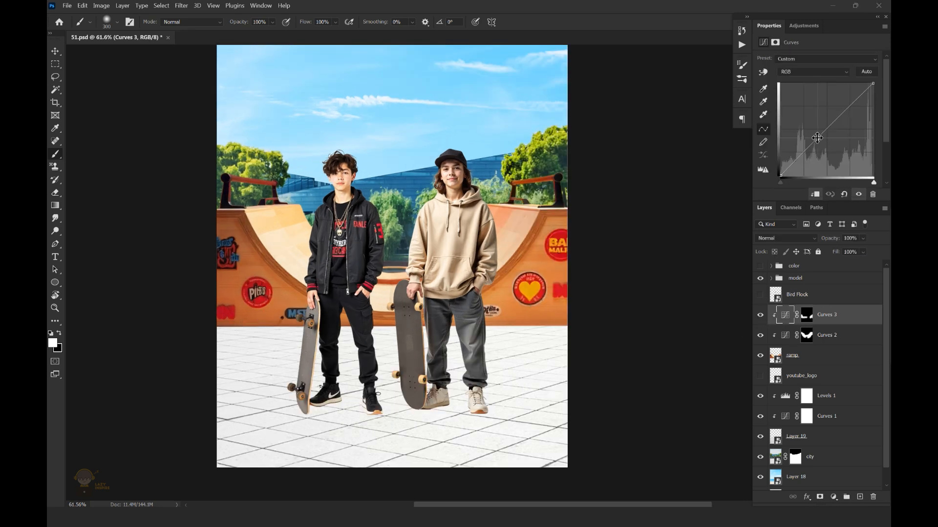
scroll(336, 188, down, 3)
click(760, 316)
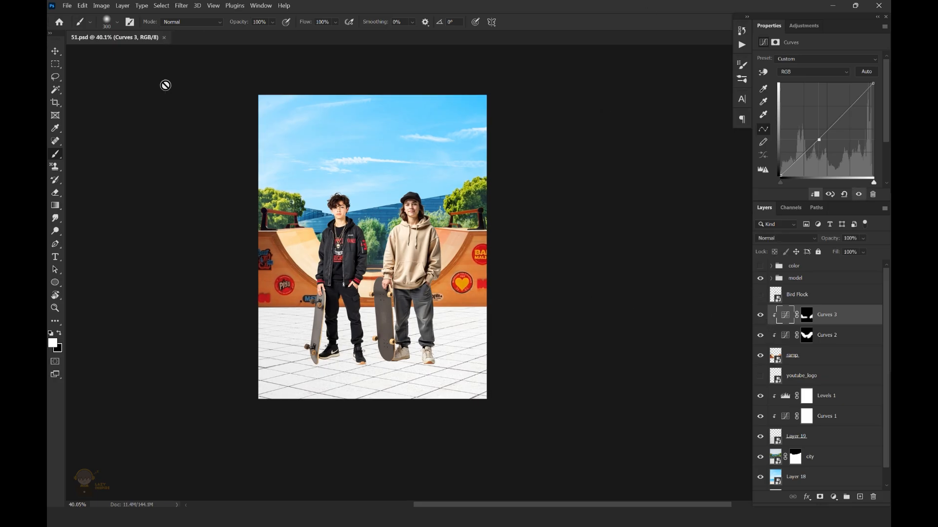
Step: Add a Vibrance adjustment clipped to the city layer with Vibrance +20 and Saturation +12
click(55, 52)
drag(358, 224, 420, 215)
click(416, 210)
drag(885, 428, 885, 442)
click(833, 497)
click(829, 394)
alt+click(832, 448)
drag(817, 69, 816, 69)
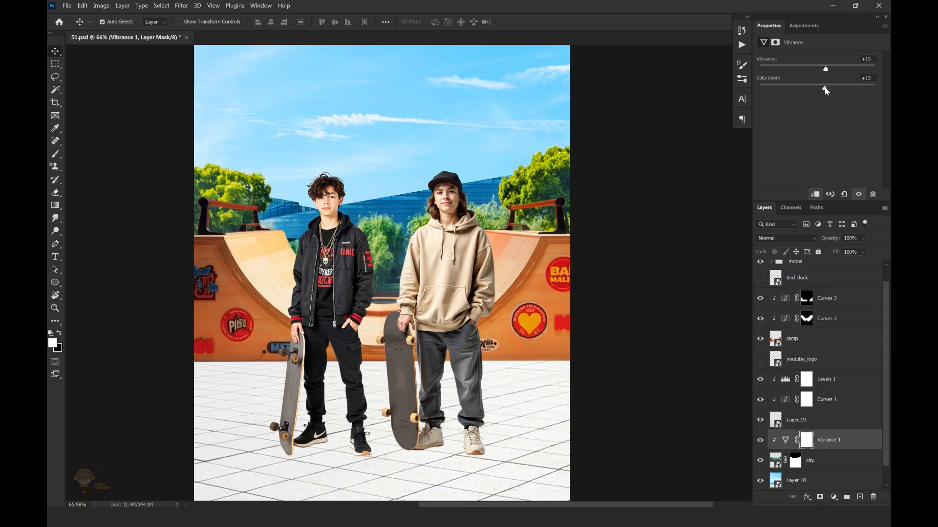
Step: Add a Color Balance adjustment clipped to the city layer and shift the midtones toward green to +35
click(834, 497)
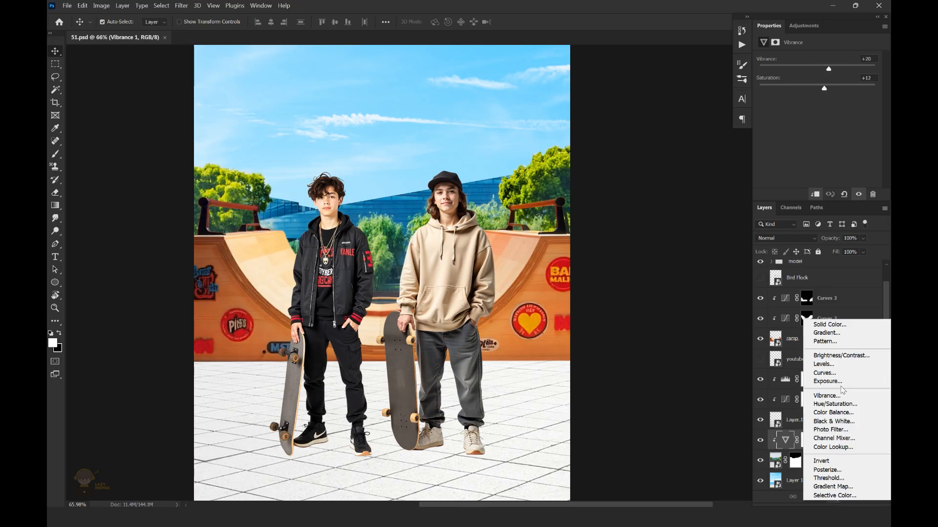
click(836, 413)
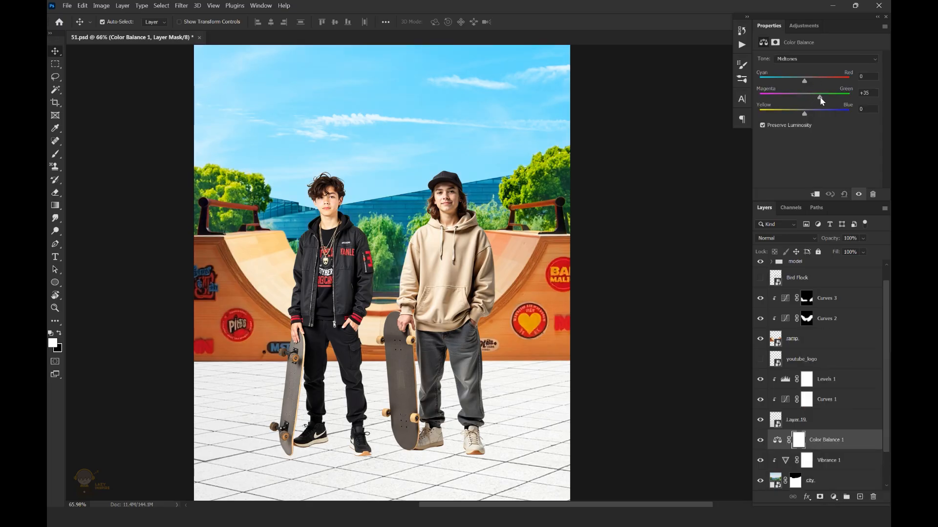
alt+click(835, 450)
Step: Invert the green Color Balance mask and paint white with a 300 px brush over the trees behind the ramp
key(ctrl+i)
scroll(356, 221, up, 4)
key(b)
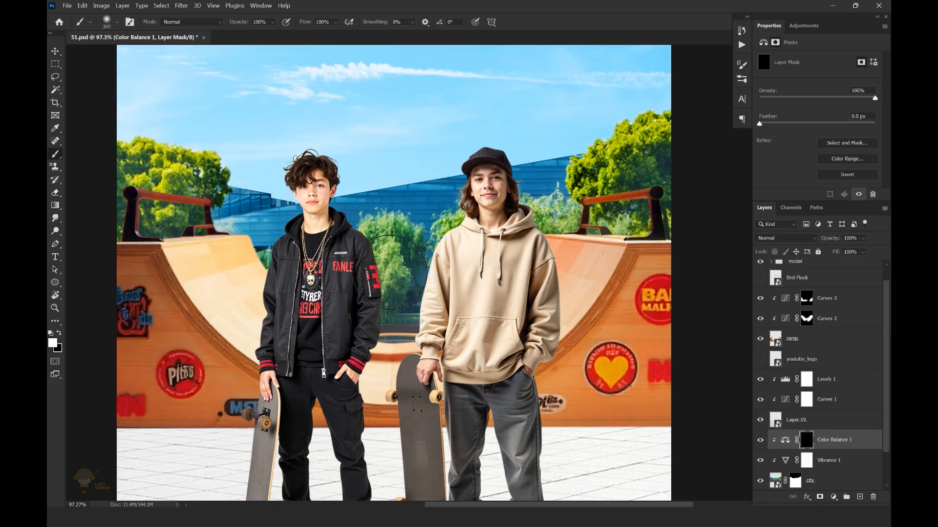
scroll(537, 244, down, 2)
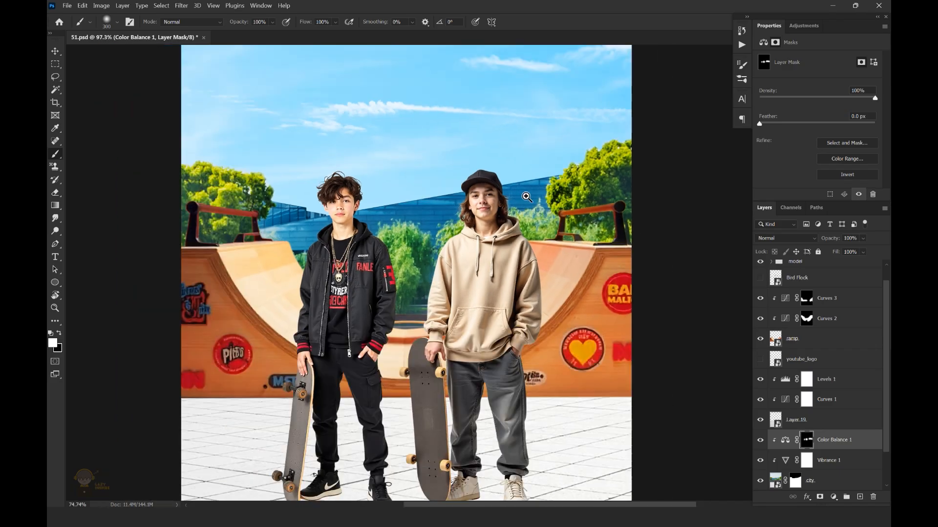
scroll(480, 246, down, 2)
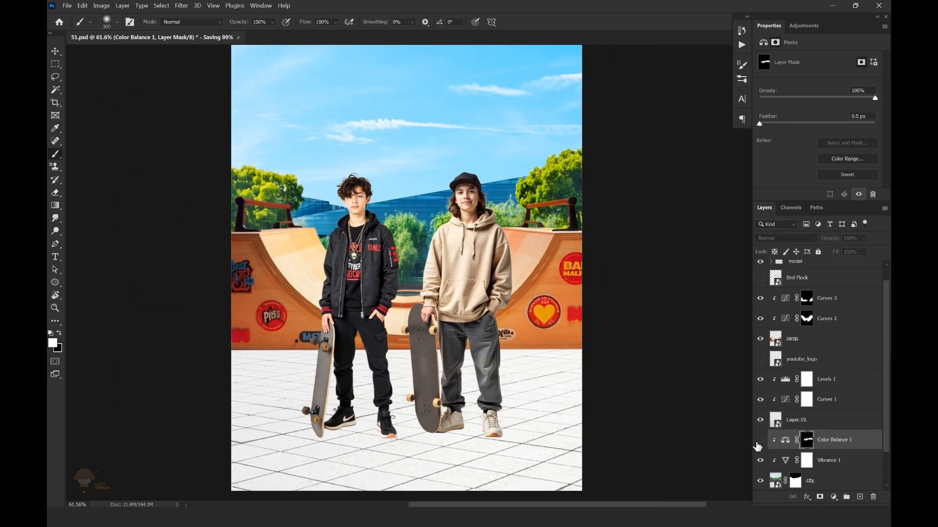
Step: Add another Color Balance clipped to the city with midtones Cyan-Red -20 and Yellow-Blue +55, and invert its mask
click(833, 497)
click(833, 409)
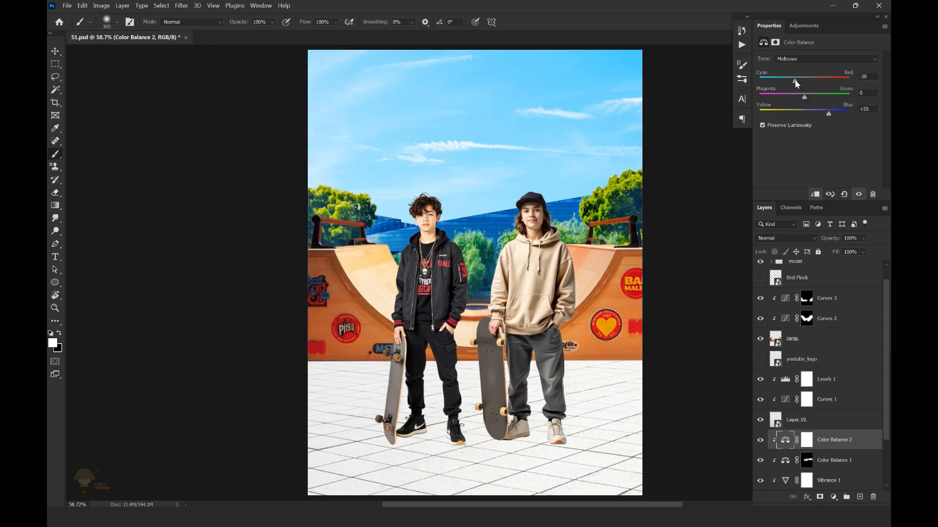
click(807, 443)
key(ctrl+i)
scroll(489, 218, up, 2)
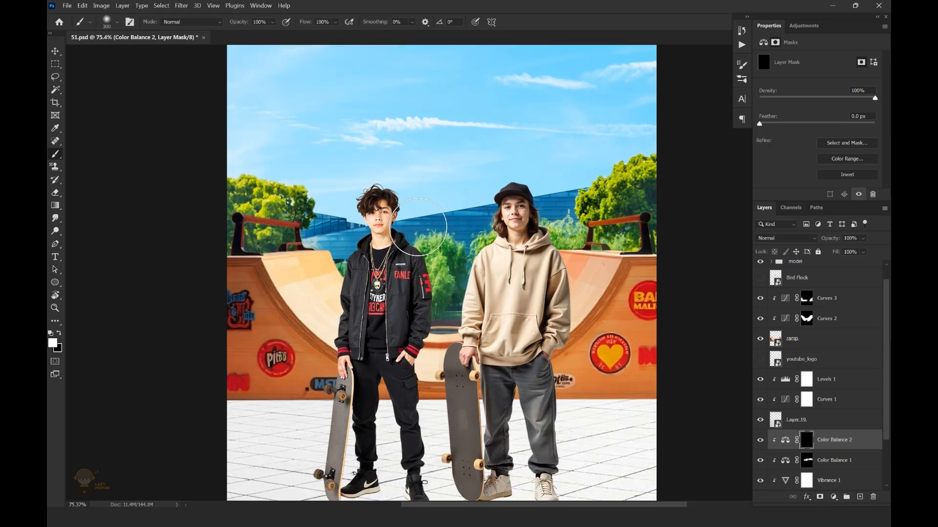
Step: Paint the blue Color Balance into its mask over the building behind the skaters, refine around the trees, and save
drag(429, 223, 490, 222)
mouse_move(490, 223)
mouse_down()
mouse_move(454, 239)
mouse_move(539, 218)
mouse_move(516, 208)
mouse_up()
drag(295, 258, 342, 251)
drag(352, 250, 342, 226)
drag(432, 279, 434, 269)
drag(428, 287, 395, 328)
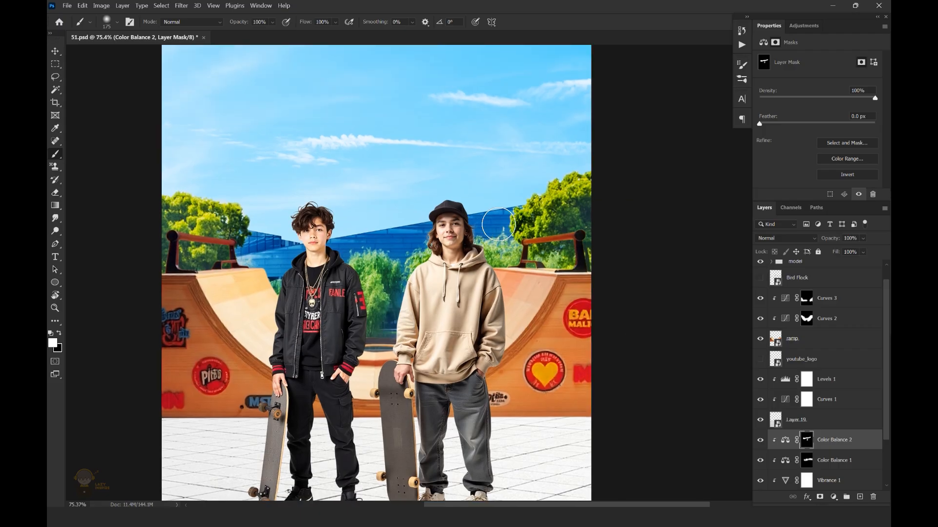
drag(494, 224, 509, 220)
mouse_move(423, 263)
mouse_down()
mouse_move(465, 264)
mouse_move(436, 261)
mouse_up()
drag(381, 337, 366, 343)
mouse_move(427, 261)
mouse_down()
mouse_move(391, 262)
mouse_move(413, 262)
mouse_up()
drag(440, 220, 424, 255)
mouse_move(532, 211)
mouse_down()
mouse_move(526, 204)
mouse_move(556, 191)
mouse_move(448, 208)
mouse_up()
key(ctrl+s)
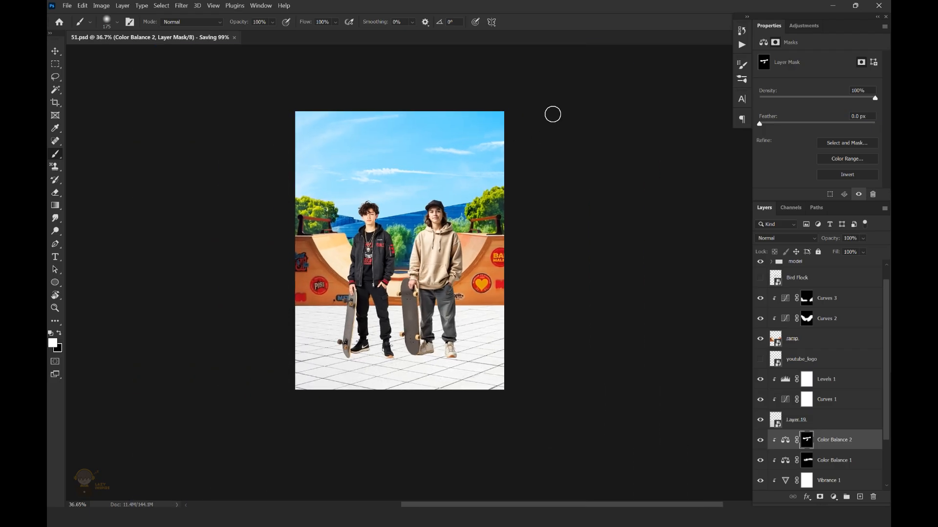
Step: Add a Vibrance adjustment clipped to the sky layer with Vibrance +9 and Saturation +20
key(v)
scroll(421, 176, up, 3)
click(421, 176)
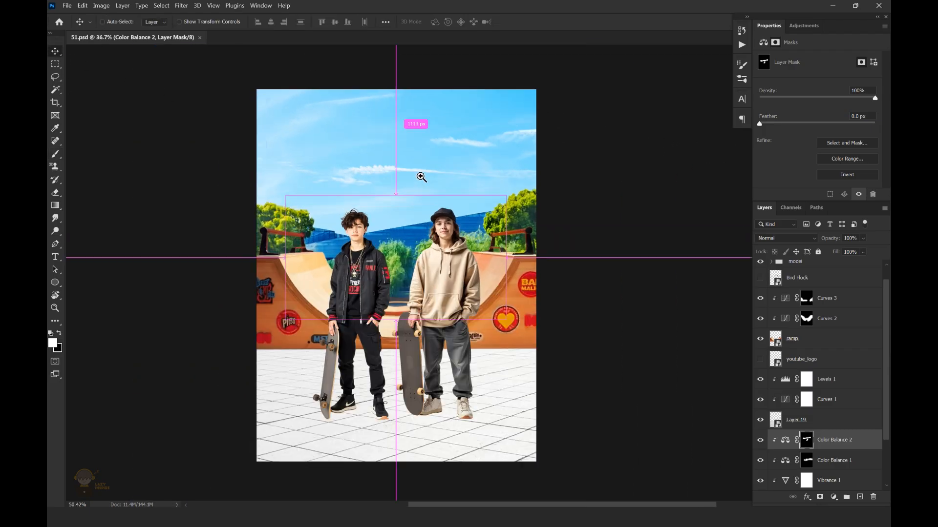
click(833, 497)
click(827, 393)
scroll(875, 411, down, 2)
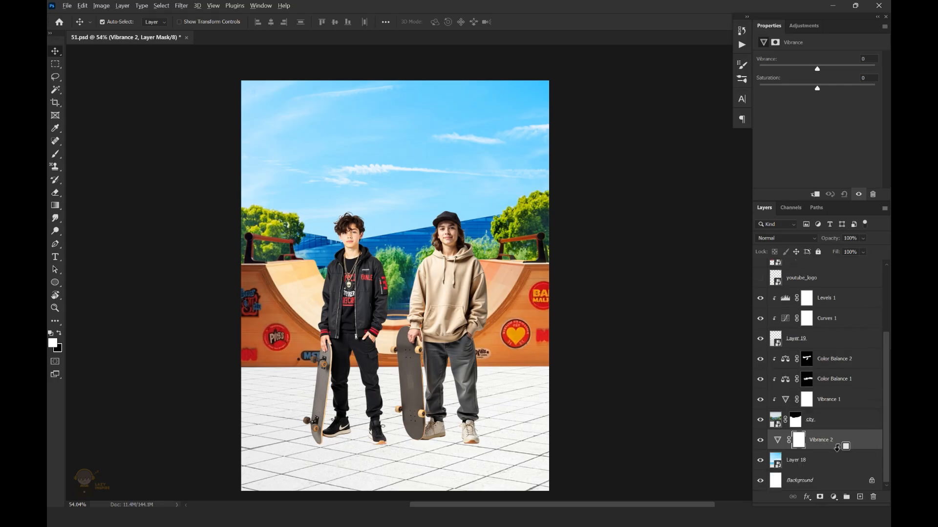
drag(818, 91, 831, 91)
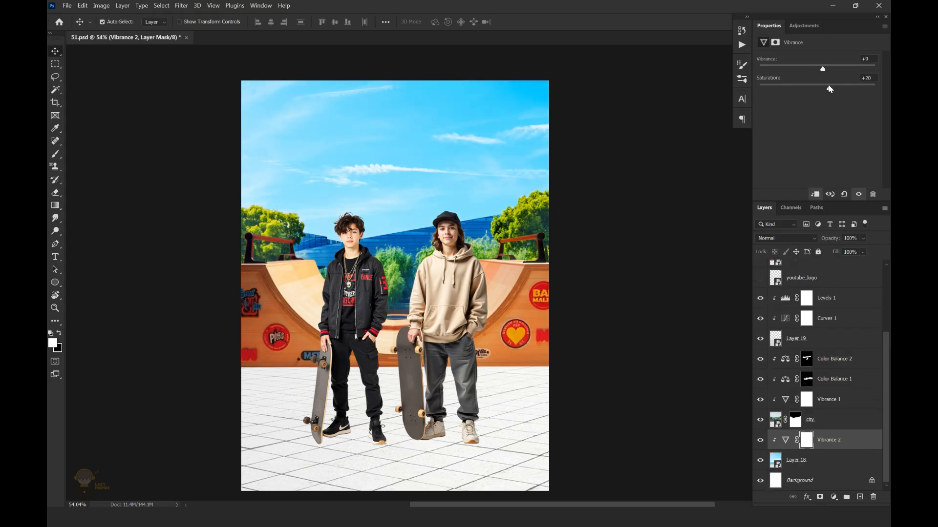
scroll(493, 195, down, 2)
key(ctrl+z)
Step: Add a Color Balance adjustment clipped to the sky layer, set midtones Yellow-Blue to +46, and save
click(834, 496)
click(847, 409)
key(ctrl+0)
alt+click(836, 447)
drag(821, 115, 825, 115)
key(ctrl+z)
key(ctrl+s)
scroll(550, 200, down, 1)
Step: Add a Curves adjustment clipped to the sky layer, raise its midtones slightly, and save
click(833, 497)
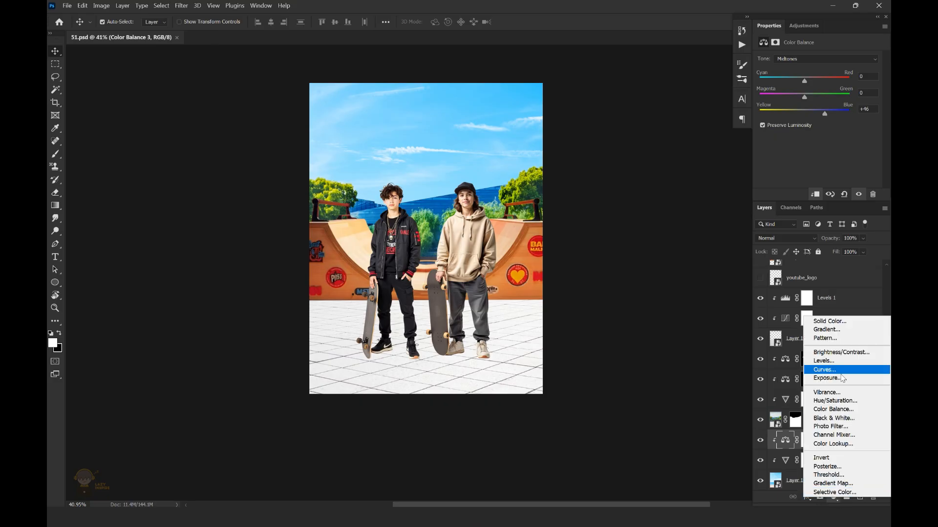
click(830, 374)
mouse_move(822, 131)
mouse_down()
mouse_move(819, 119)
mouse_move(825, 128)
mouse_up()
key(ctrl+s)
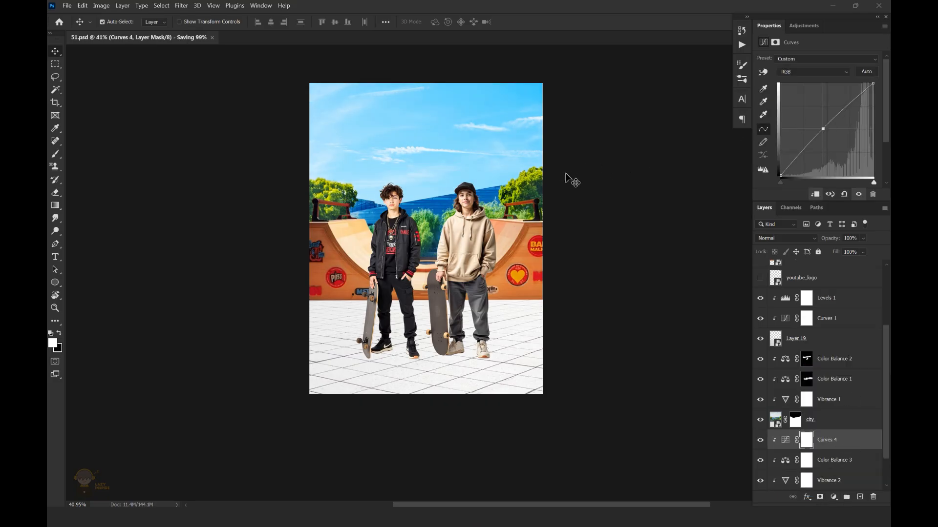
Step: Add a Levels adjustment clipped to layer 1 in the model group and set its black input level to 6
key(alt+period)
key(ctrl+plus)
key(ctrl+plus)
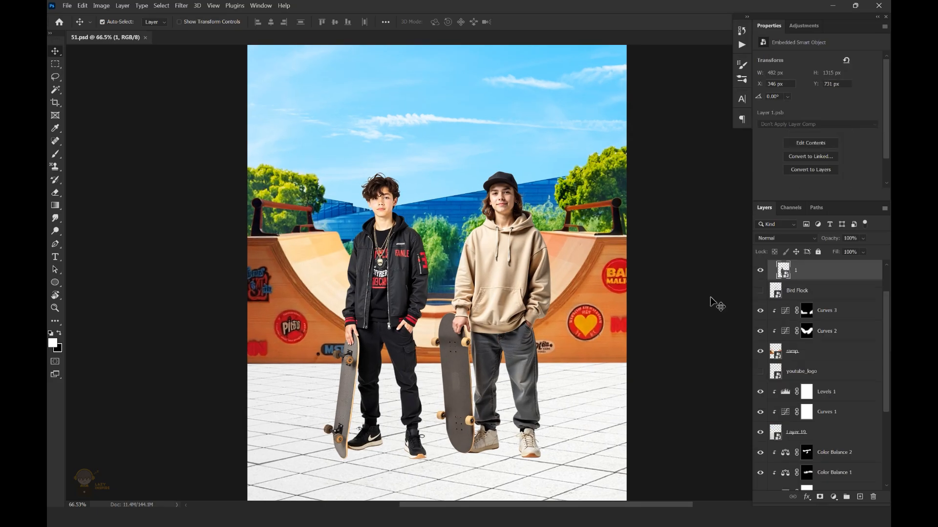
scroll(881, 300, up, 3)
click(834, 497)
click(810, 357)
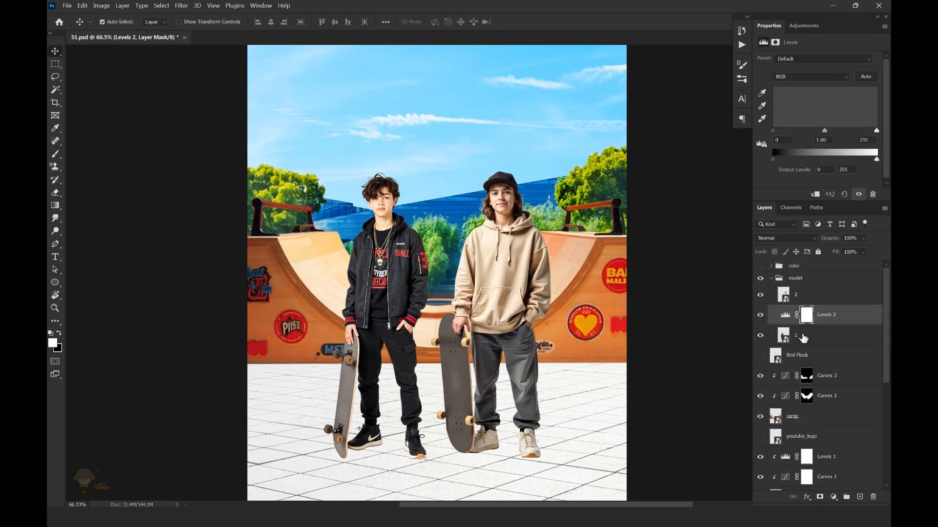
alt+click(836, 322)
drag(773, 130, 777, 136)
scroll(503, 199, up, 4)
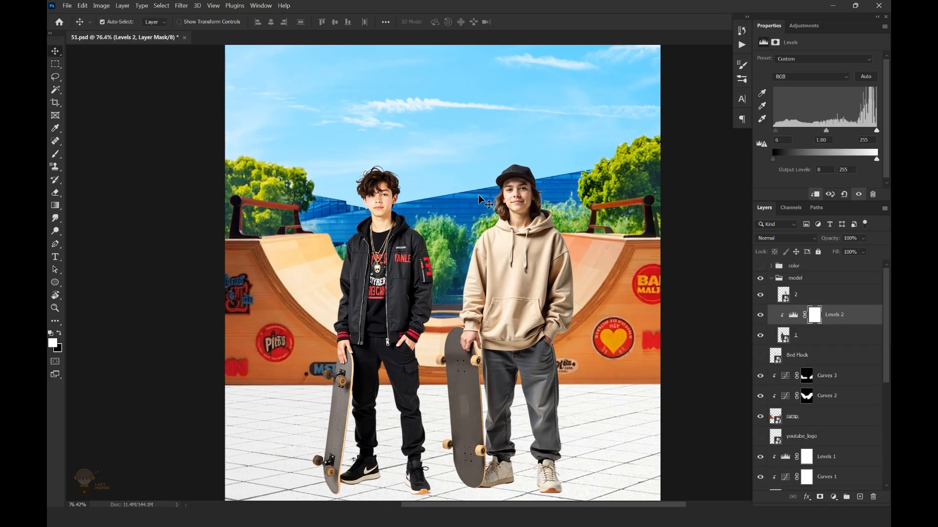
Step: Add a Levels adjustment clipped to the hoodie skater's layer 2 and set its black input level to 4
click(510, 277)
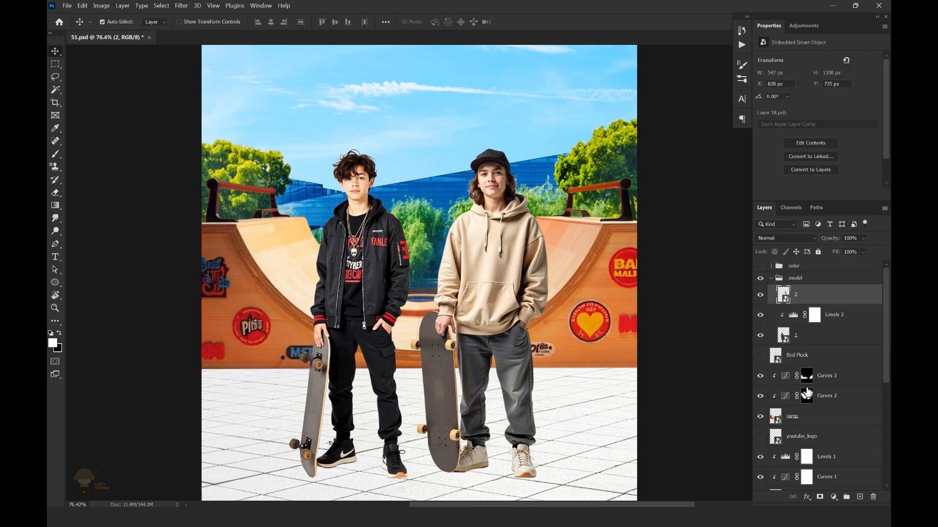
click(833, 497)
click(855, 312)
alt+click(830, 305)
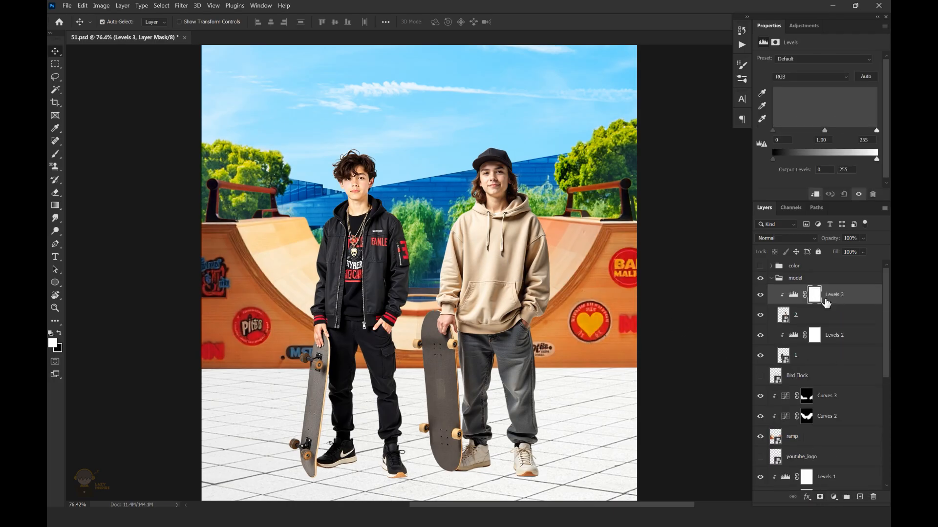
drag(772, 130, 778, 130)
scroll(532, 204, down, 4)
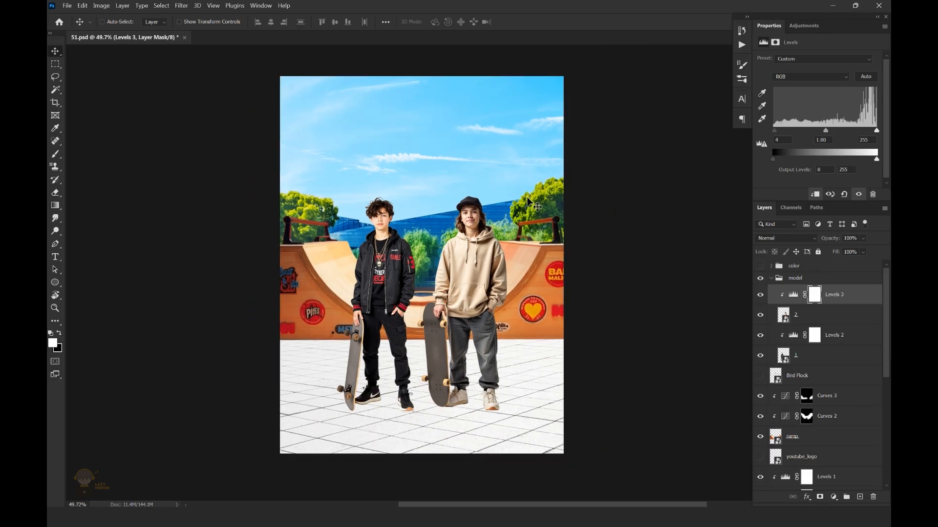
Step: Add an Exposure adjustment of -1.08 clipped to the hoodie skater and invert its mask
scroll(526, 224, up, 4)
click(833, 498)
click(827, 376)
click(814, 194)
drag(817, 83, 810, 86)
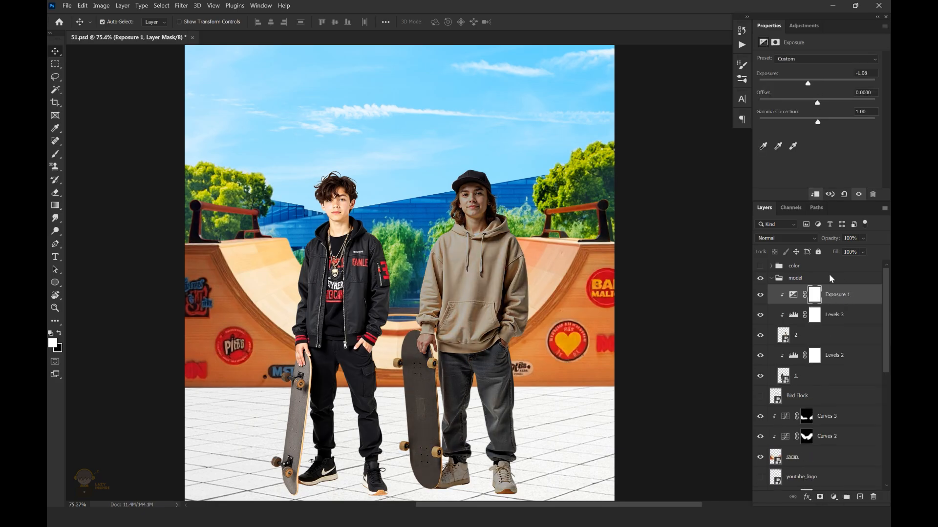
click(815, 294)
key(ctrl+i)
Step: Paint on the Exposure mask with a soft 100 px brush to darken the shaded parts of the hoodie skater's clothing
scroll(442, 264, up, 6)
key(b)
drag(561, 291, 556, 309)
drag(538, 427, 535, 271)
drag(437, 312, 418, 310)
drag(528, 303, 543, 358)
drag(538, 266, 536, 318)
mouse_move(429, 238)
mouse_down()
mouse_move(413, 301)
mouse_move(428, 271)
mouse_up()
drag(413, 254, 420, 181)
Step: Set the Exposure adjustment layer's opacity to 25%
drag(863, 238, 840, 249)
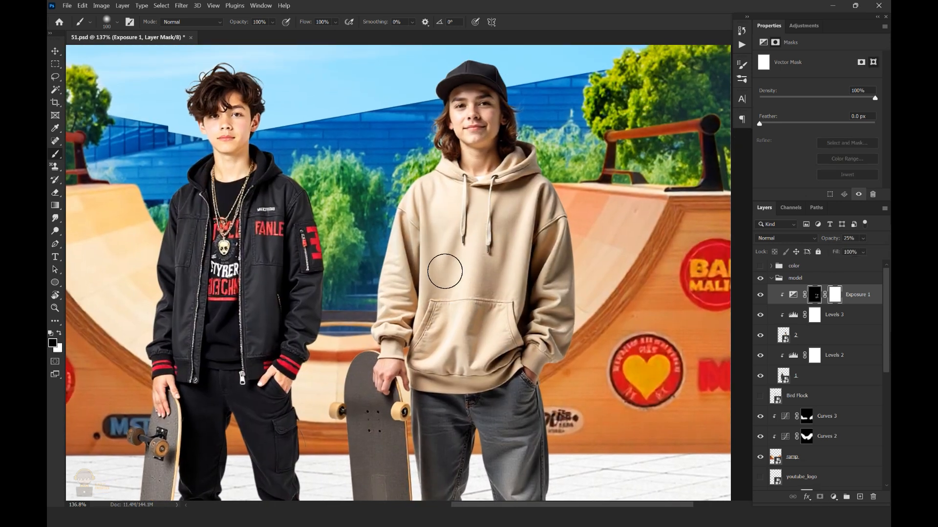
scroll(443, 268, down, 5)
key(ctrl+0)
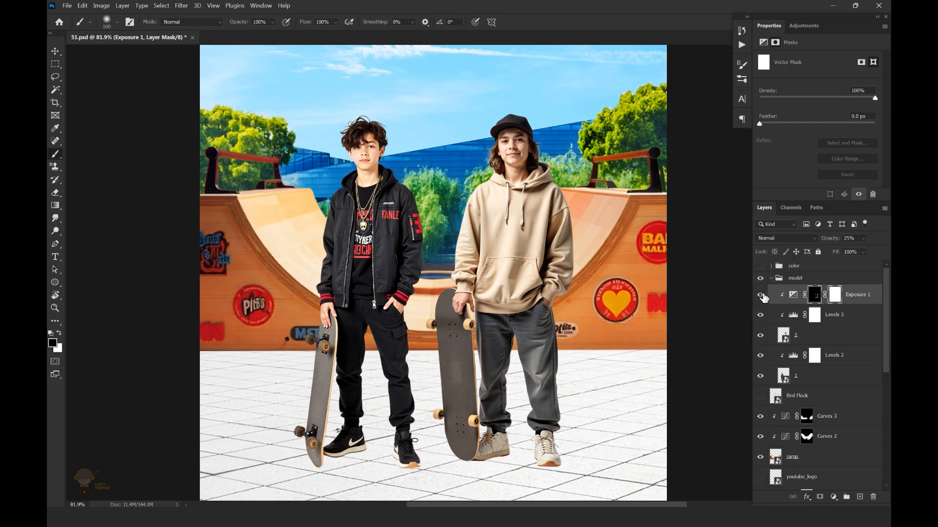
Step: Delete the extra vector mask from the Exposure adjustment, compare the image with and without the adjustment, and save
scroll(562, 229, up, 3)
drag(834, 295, 873, 497)
key(Return)
key(ctrl+0)
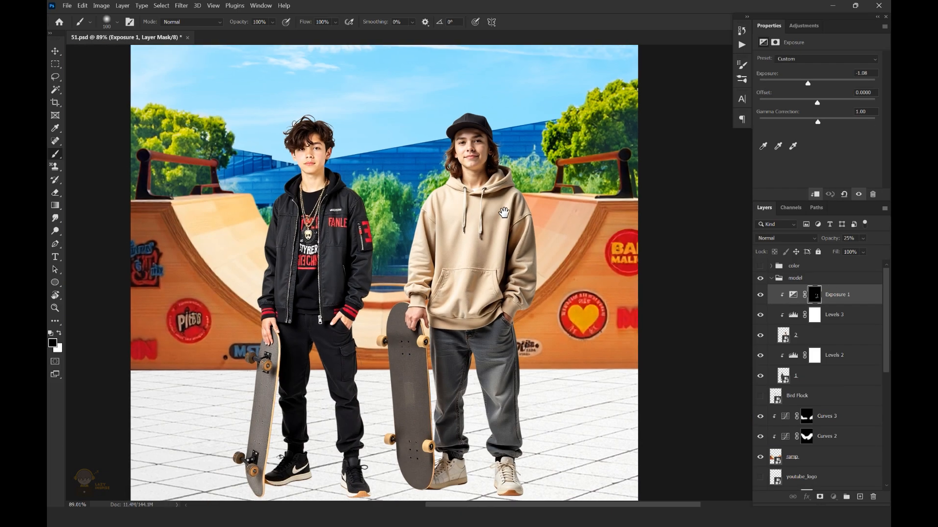
scroll(562, 254, up, 2)
click(757, 297)
click(757, 296)
scroll(533, 249, down, 4)
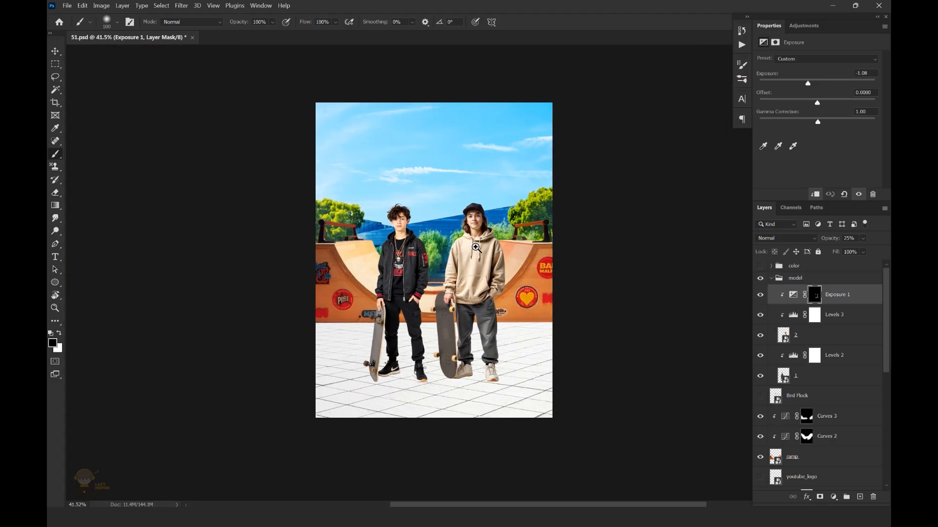
scroll(530, 245, up, 1)
key(ctrl+s)
Step: Add a Curves adjustment clipped to the hoodie skater, raise its midtones, and invert its mask
scroll(468, 236, up, 3)
click(833, 497)
click(837, 372)
drag(819, 137, 817, 131)
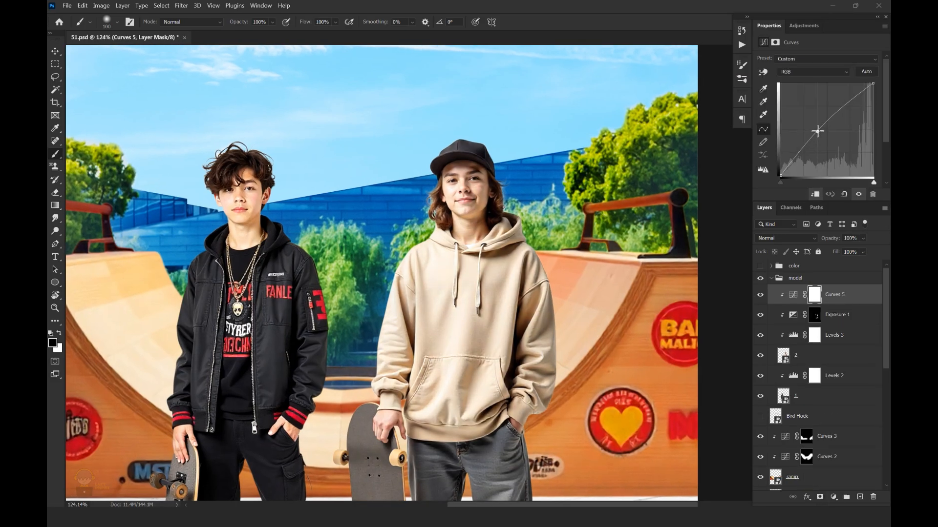
click(814, 294)
key(ctrl+i)
Step: Paint white with a 125 px brush on the new Curves mask to brighten lit areas of the hoodie skater
scroll(414, 253, up, 2)
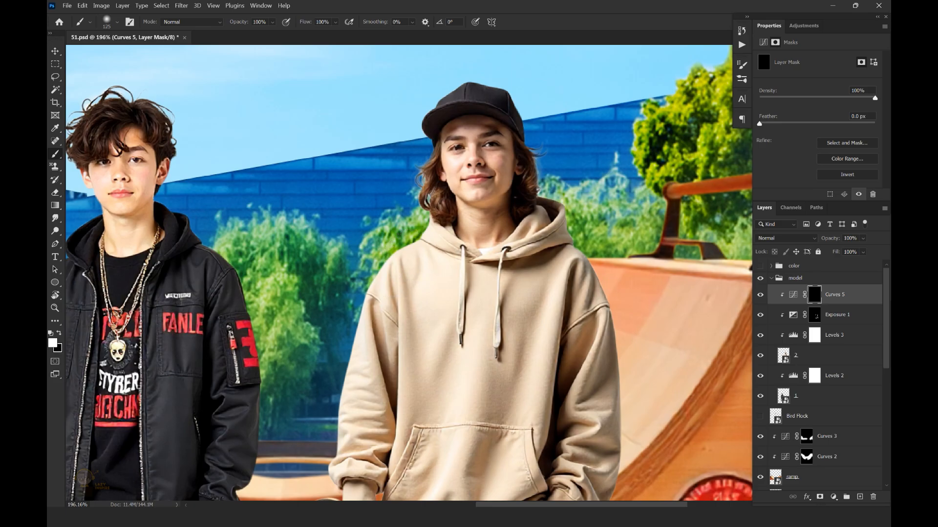
drag(396, 248, 366, 308)
drag(342, 380, 341, 316)
drag(572, 184, 548, 220)
drag(548, 220, 578, 236)
drag(551, 175, 578, 231)
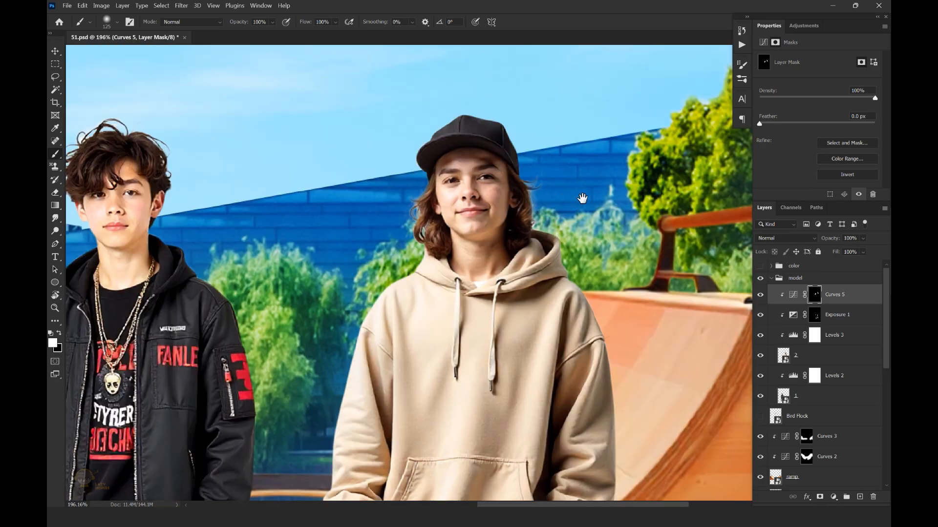
drag(582, 199, 587, 219)
scroll(399, 268, down, 4)
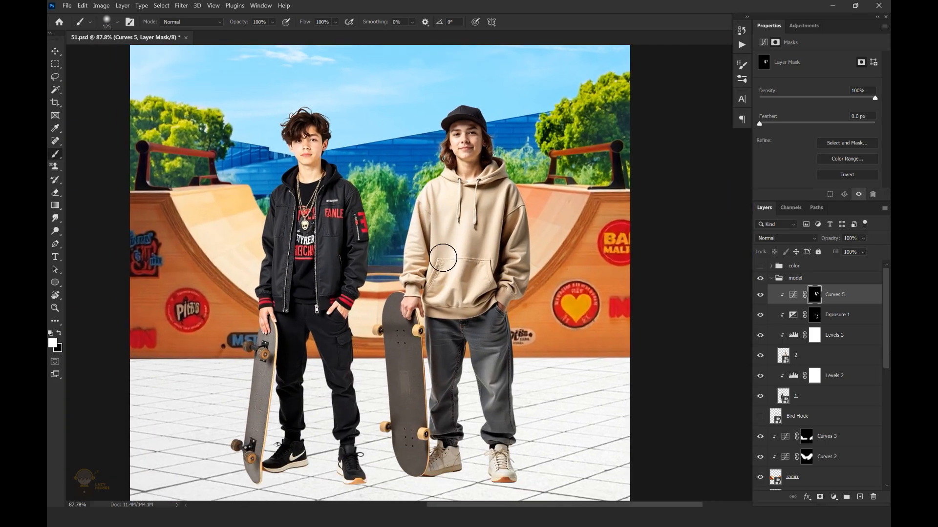
Step: Finish painting the hoodie skater's Curves mask, set that Curves layer's opacity to 66%, and save the document
drag(482, 242, 508, 274)
scroll(507, 274, down, 3)
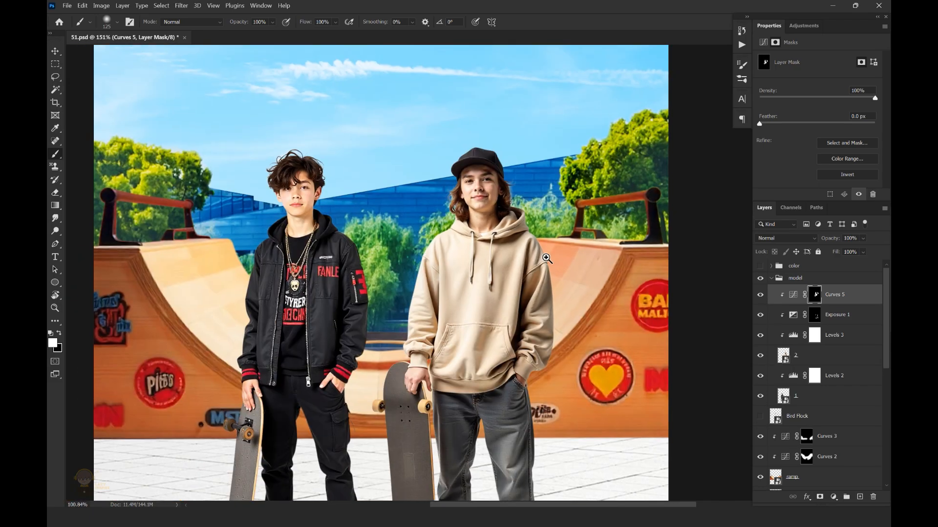
scroll(551, 262, up, 3)
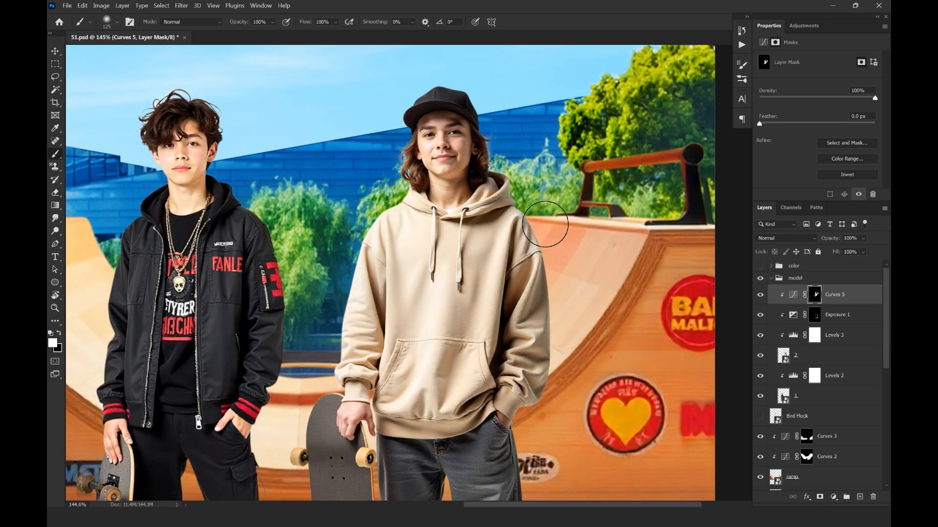
scroll(549, 224, down, 1)
scroll(498, 243, up, 1)
scroll(473, 262, down, 2)
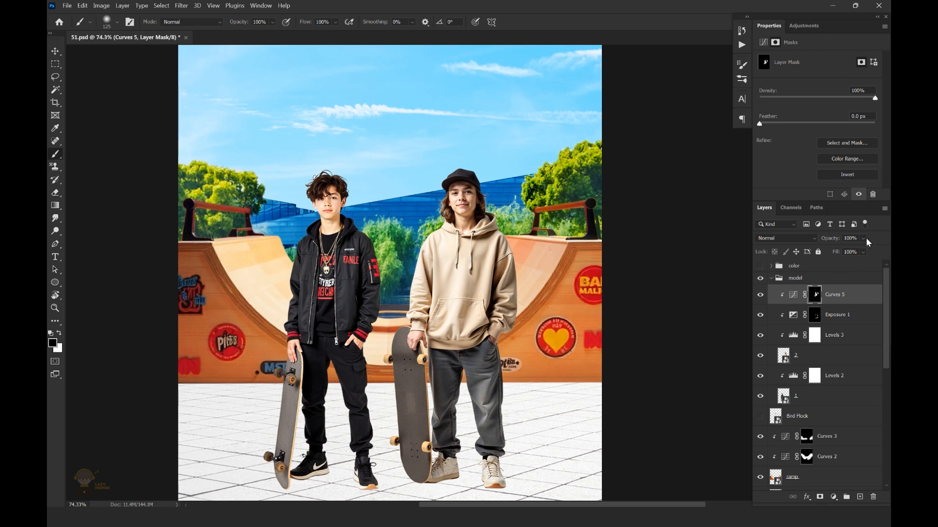
key(ctrl+s)
scroll(485, 238, down, 1)
scroll(440, 254, up, 2)
key(v)
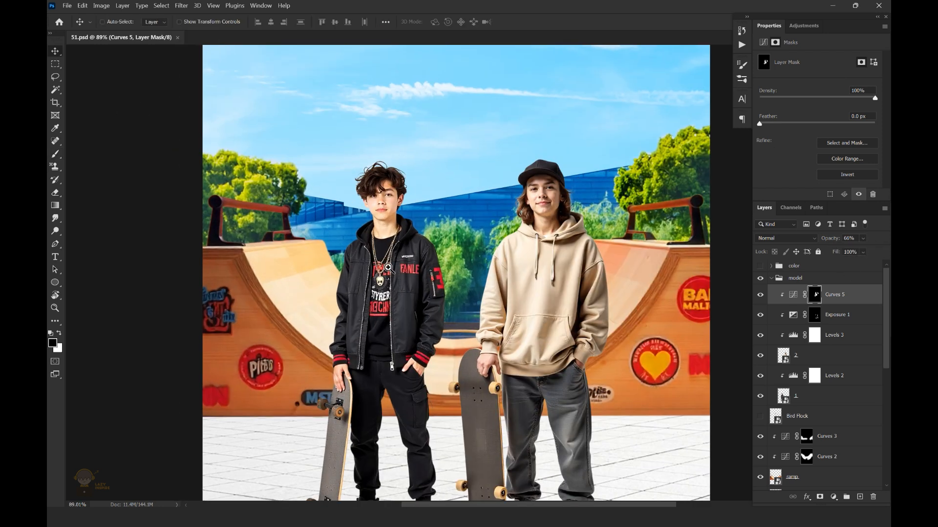
Step: Add a Curves adjustment clipped to the black-jacket skater, raise its midtones, and invert its mask
scroll(394, 288, up, 1)
click(393, 288)
click(834, 497)
click(824, 372)
key(ctrl+i)
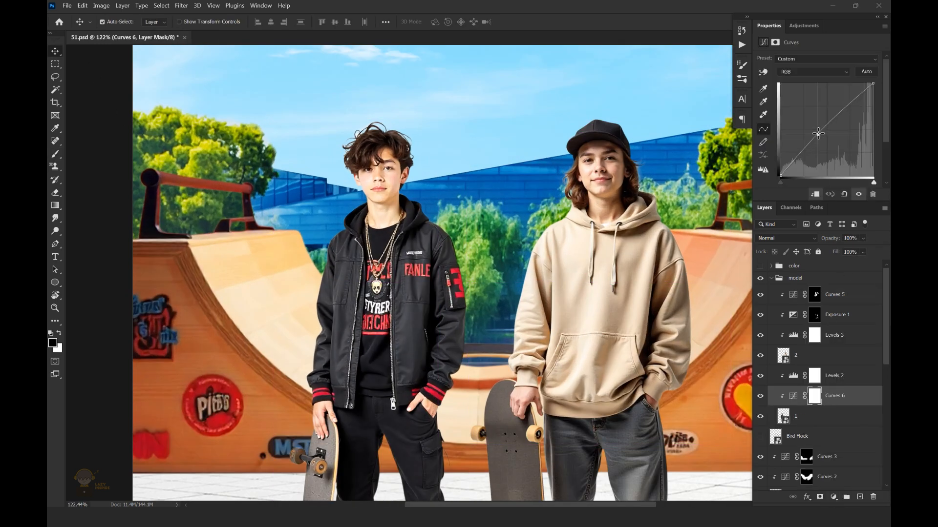
Step: Paint white with a 125 px brush on the new Curves mask to brighten the jacket skater's hair and outer sleeve
key(b)
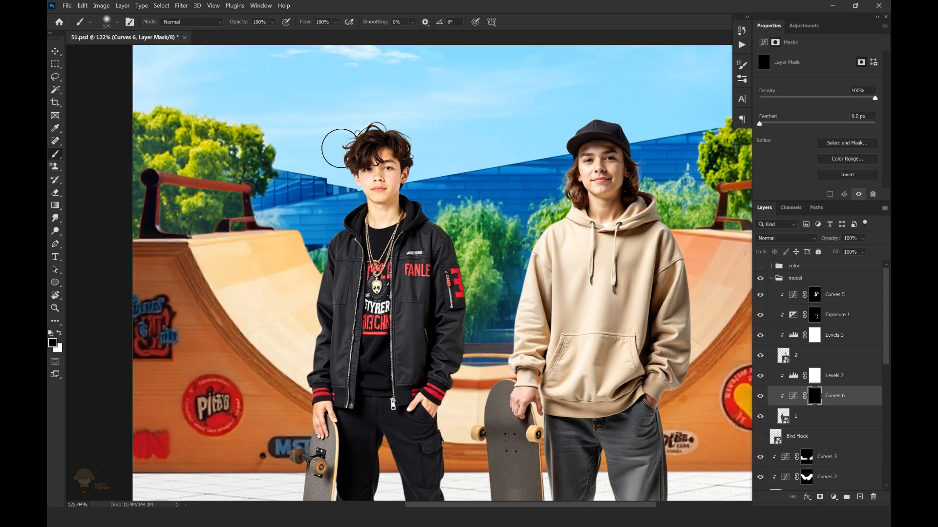
drag(353, 142, 359, 143)
drag(338, 206, 318, 327)
drag(317, 331, 327, 285)
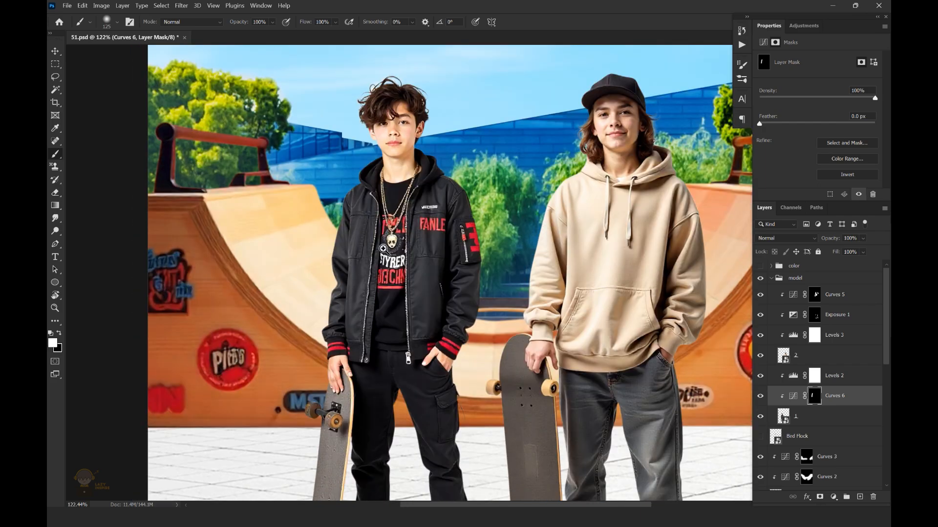
scroll(383, 248, down, 5)
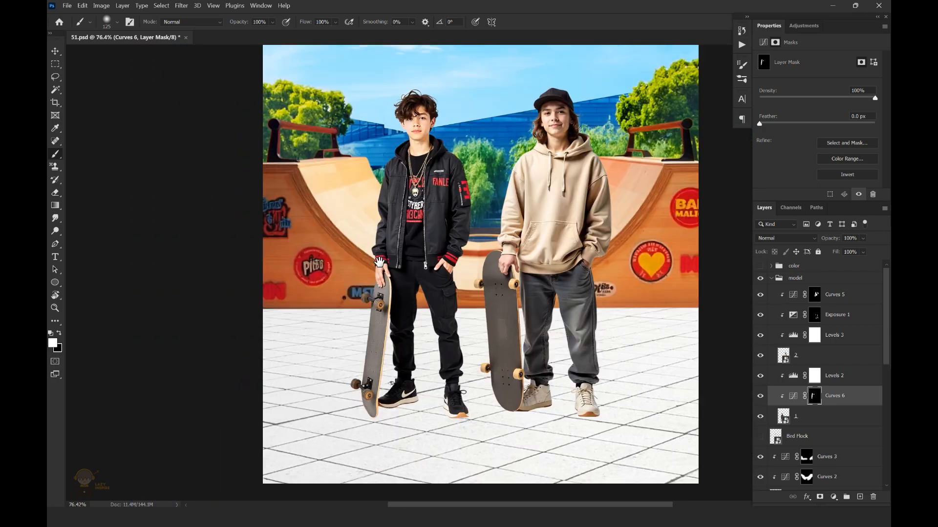
Step: Continue painting white on the Curves mask to brighten the jacket skater's hand, skateboard and legs
scroll(370, 281, up, 5)
drag(350, 347, 362, 301)
mouse_move(362, 301)
mouse_down()
mouse_move(354, 366)
mouse_move(344, 356)
mouse_up()
drag(329, 427, 352, 454)
drag(400, 363, 385, 391)
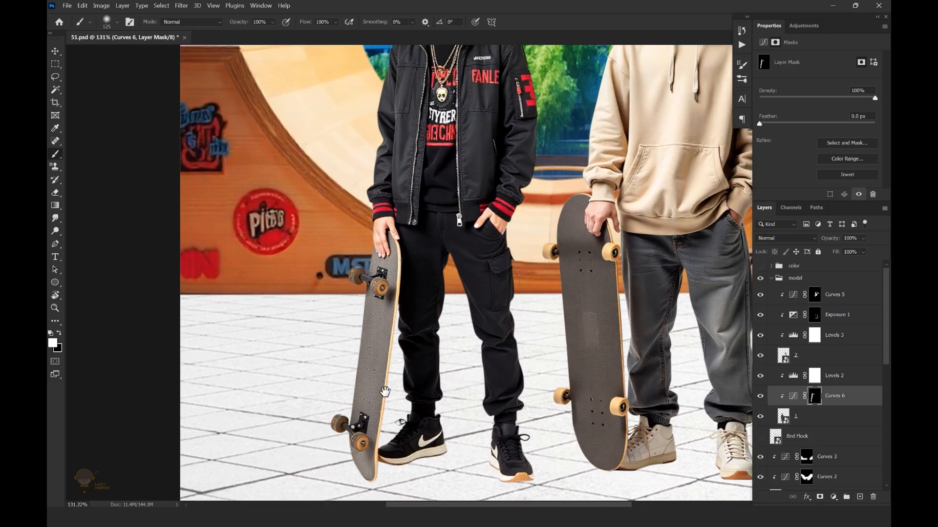
scroll(379, 274, up, 6)
scroll(378, 273, right, 2)
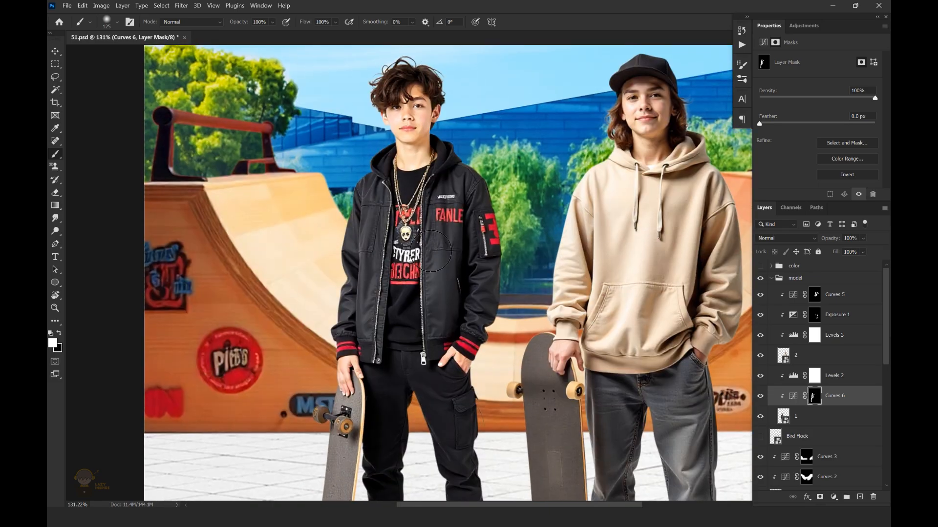
scroll(431, 251, down, 6)
scroll(591, 182, down, 2)
scroll(590, 183, right, 1)
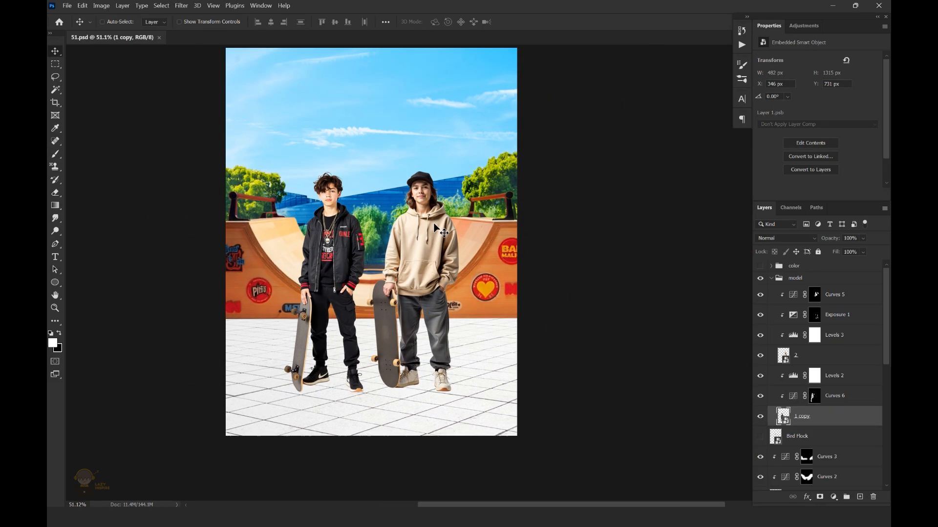
Step: Duplicate the jacket skater layer, flip the lower copy vertically, and move it down below his feet
key(ctrl+j)
key(ctrl+t)
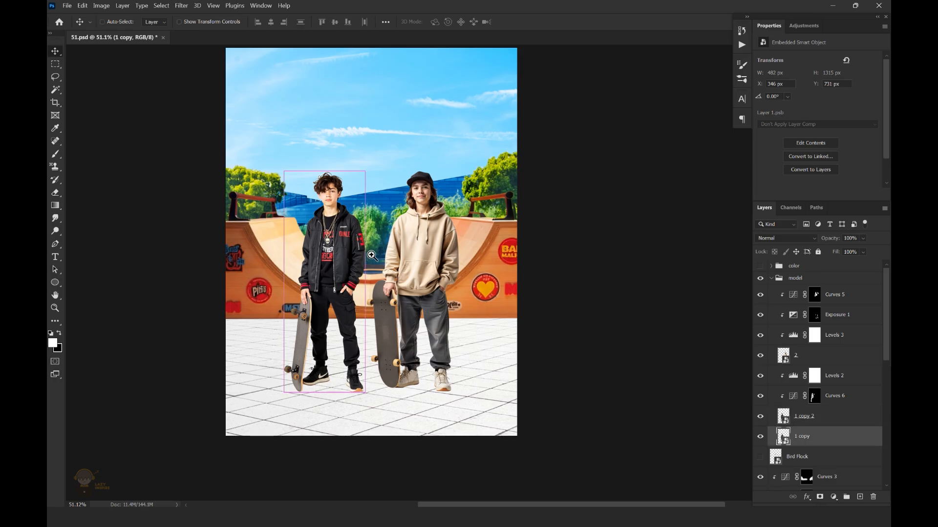
right_click(345, 286)
click(372, 476)
drag(355, 235, 355, 456)
scroll(332, 340, down, 2)
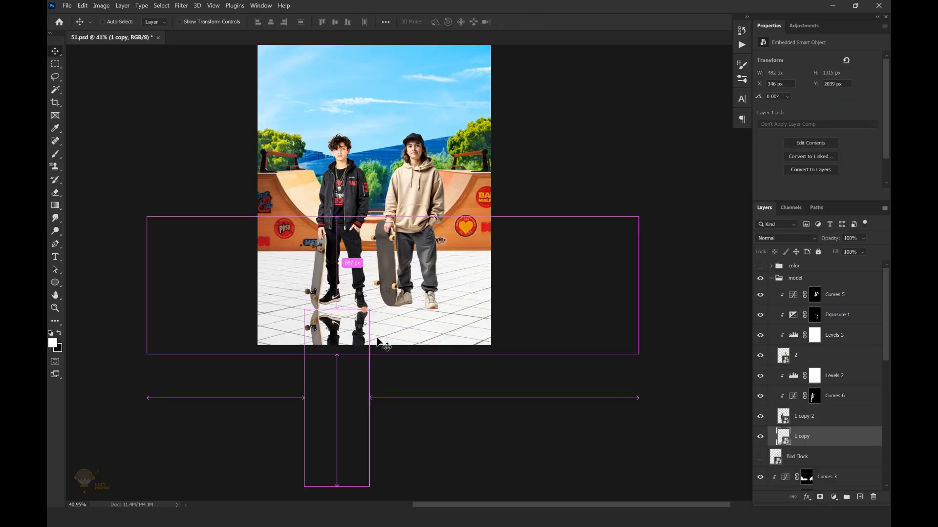
Step: Distort the jacket skater's flipped copy so its far end widens toward the right
right_click(332, 341)
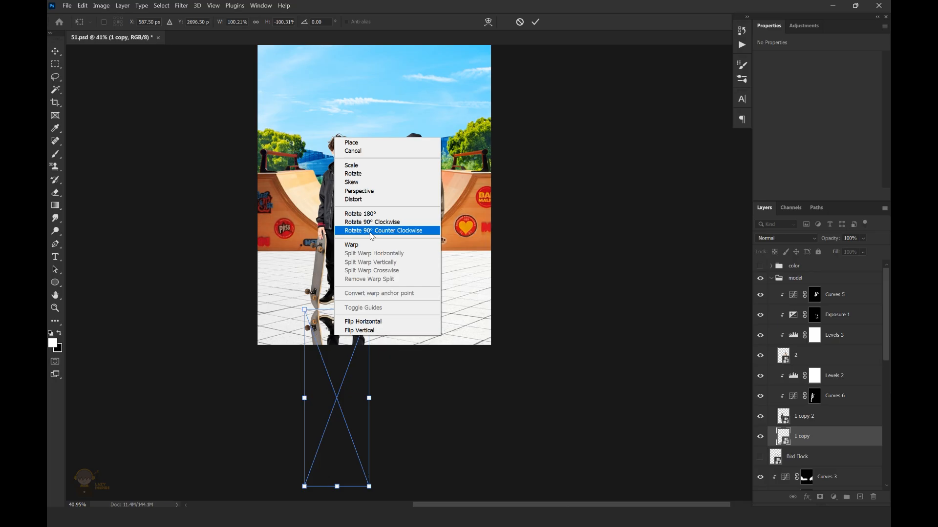
click(371, 202)
drag(369, 486, 462, 448)
click(538, 26)
Step: Move the flipped copy up and warp its near edge to meet the jacket skater's shoes and skateboard
scroll(339, 339, up, 4)
drag(363, 343, 363, 322)
key(ctrl+t)
right_click(362, 318)
click(386, 224)
drag(356, 287, 359, 270)
drag(286, 285, 357, 272)
click(535, 22)
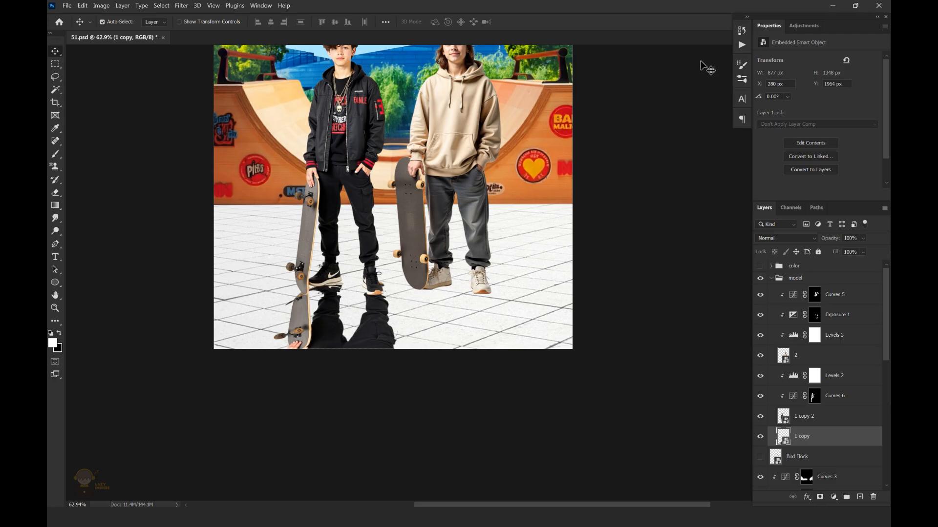
Step: Turn the flipped copy into a black silhouette merged with a new layer, and convert it to a Smart Object
click(776, 274)
click(858, 495)
ctrl+click(848, 457)
key(ctrl+e)
right_click(841, 433)
click(789, 155)
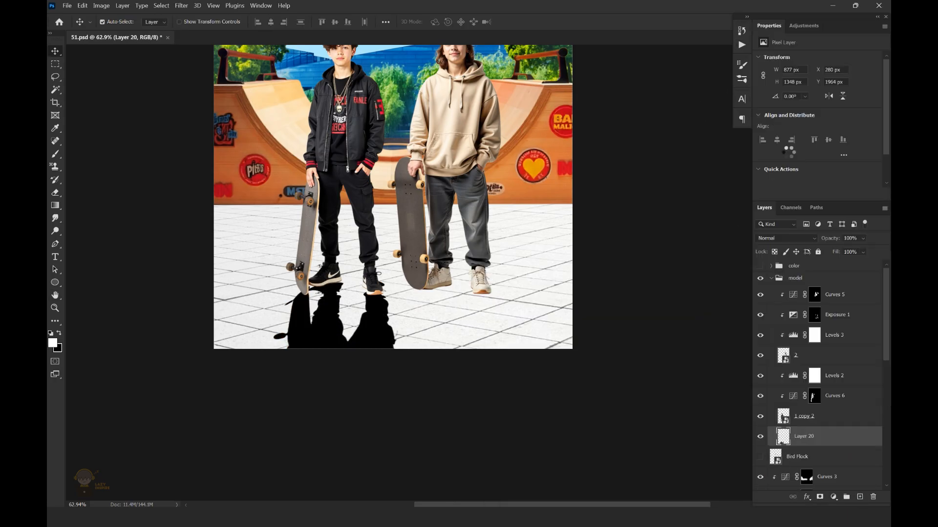
Step: Apply a Gaussian Blur with a 1.4 pixel radius to the jacket skater's black silhouette
click(181, 6)
mouse_move(215, 123)
click(333, 156)
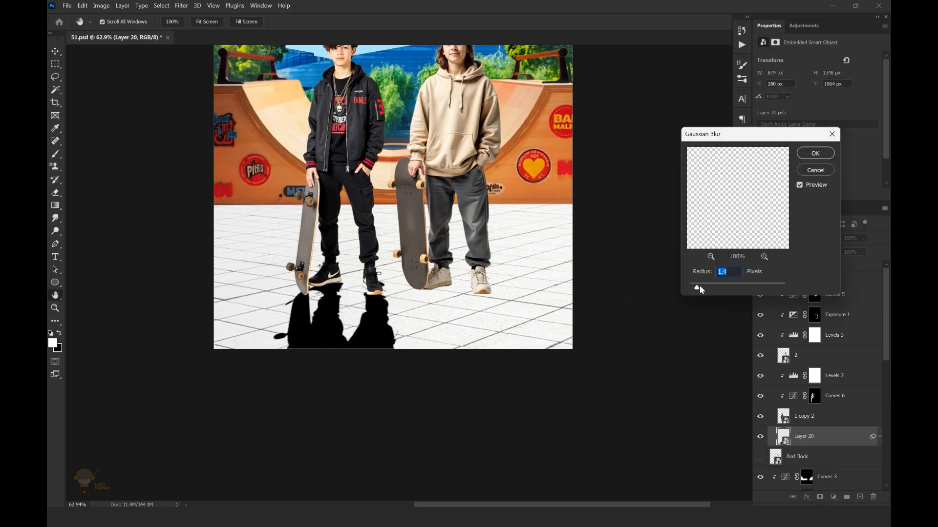
click(816, 154)
Step: Set the jacket skater's shadow layer opacity to 15%, comparing the image with and without it
drag(877, 251, 840, 250)
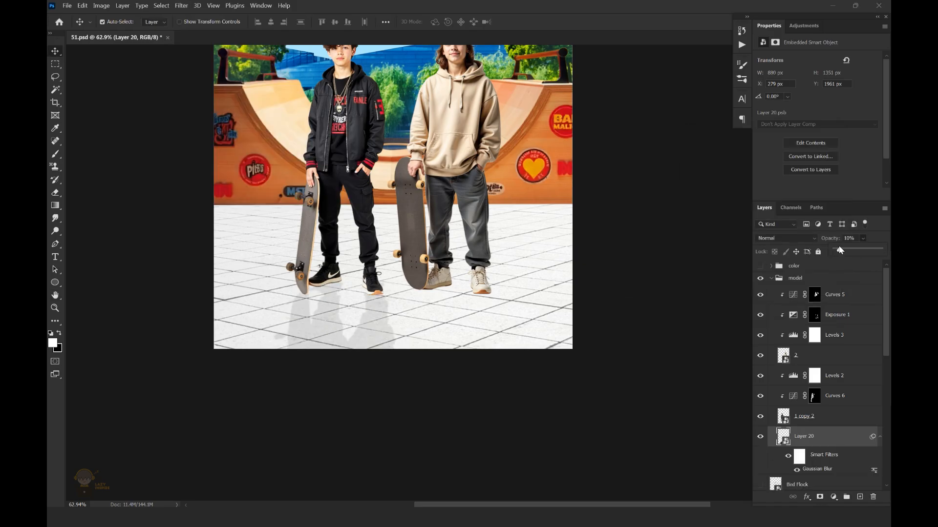
mouse_move(373, 274)
mouse_down()
mouse_move(388, 274)
mouse_move(368, 268)
mouse_up()
click(760, 437)
click(759, 437)
drag(847, 252, 844, 251)
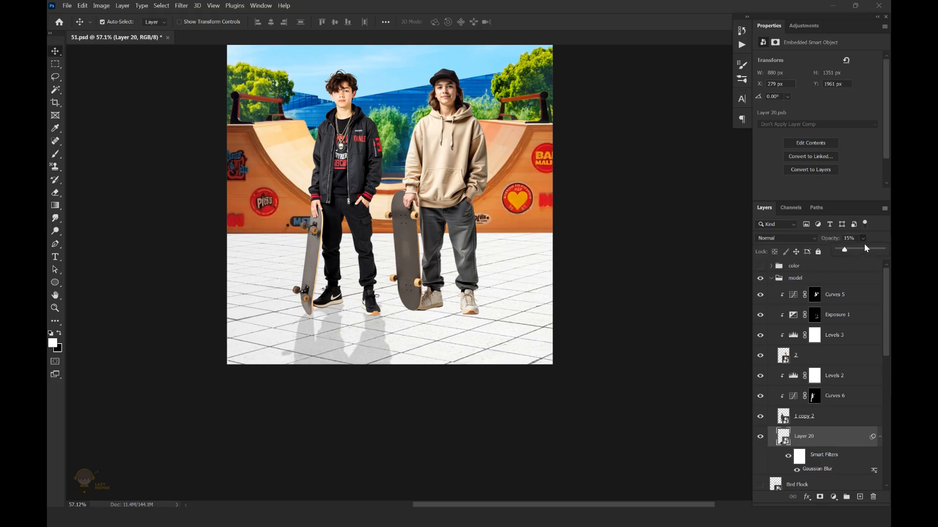
drag(471, 251, 455, 250)
drag(483, 205, 470, 252)
Step: Duplicate the hoodie skater layer, flip the lower copy vertically, and place it below his feet
click(436, 265)
key(ctrl+j)
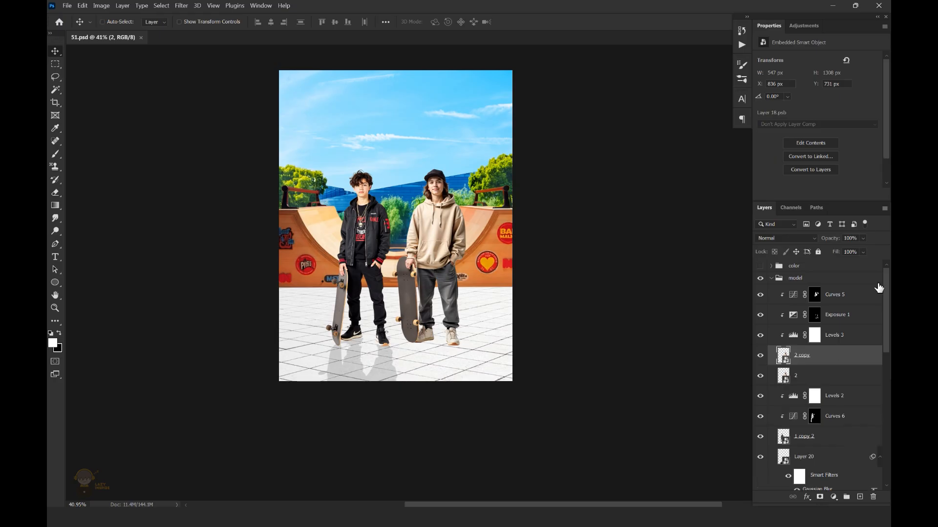
click(813, 375)
key(ctrl+t)
right_click(434, 277)
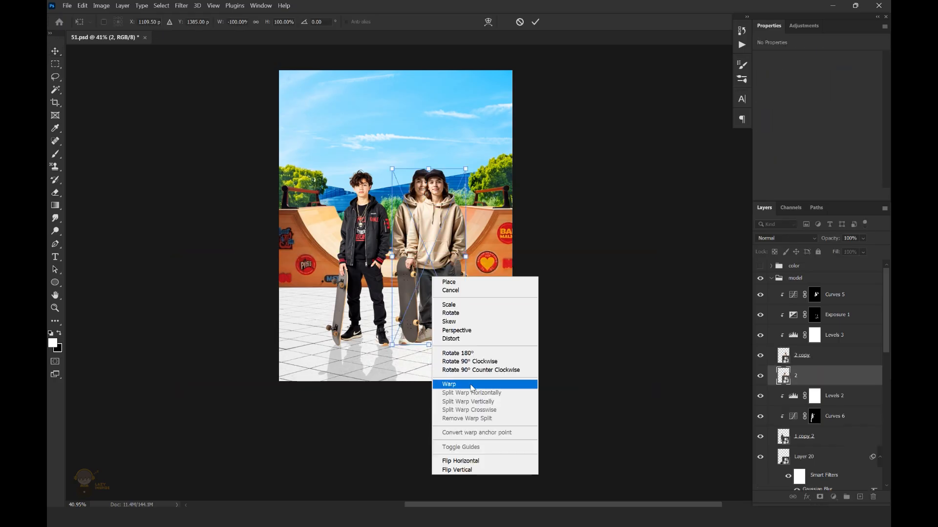
click(455, 474)
click(535, 21)
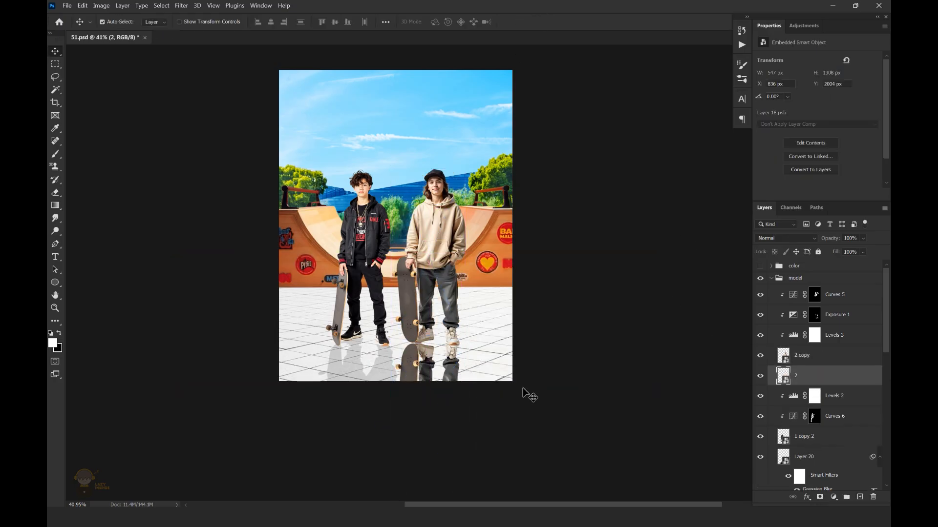
Step: Widen the far end of the hoodie skater's flipped copy in perspective and slant it toward the right
key(ctrl+t)
scroll(445, 305, down, 3)
right_click(445, 337)
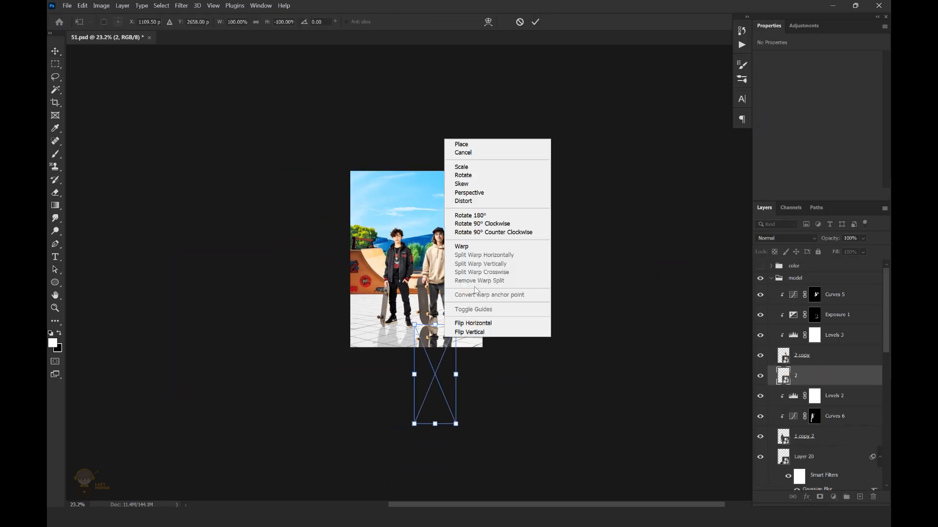
click(482, 204)
drag(456, 424, 511, 424)
right_click(437, 331)
click(464, 210)
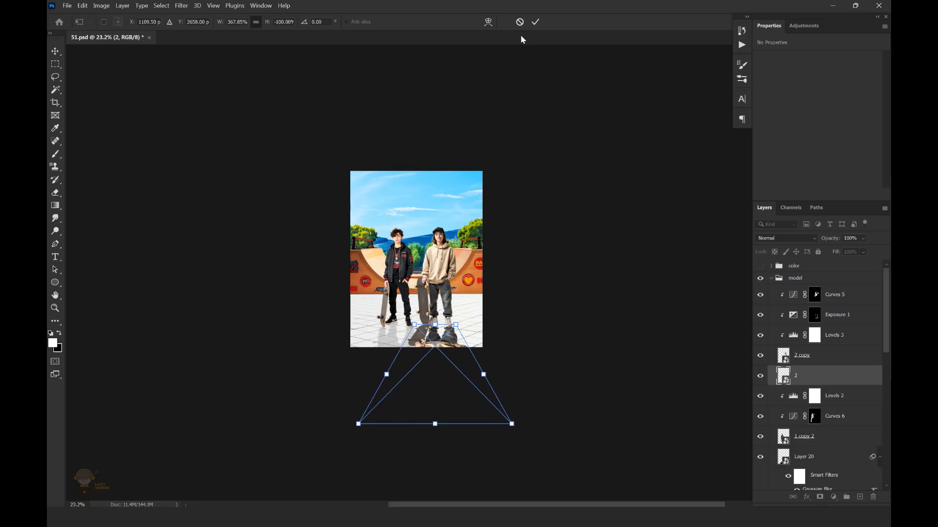
drag(435, 426, 474, 426)
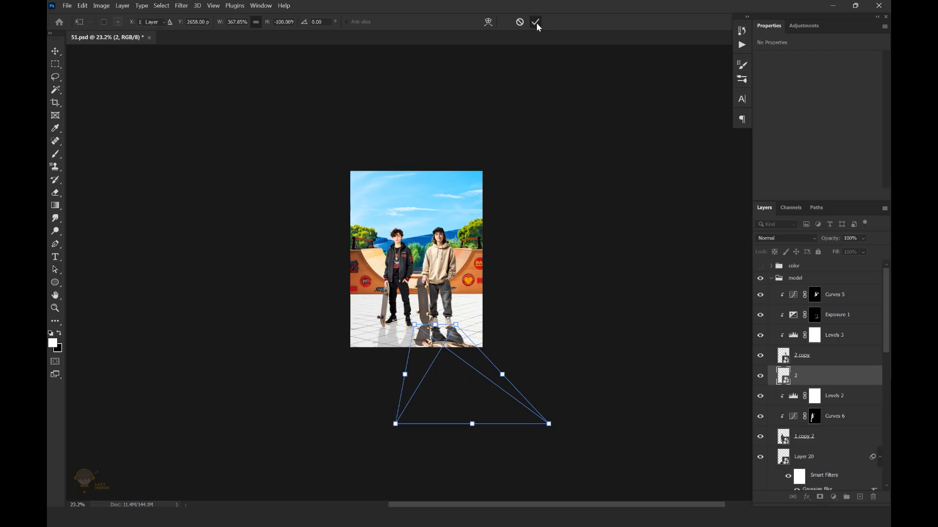
click(535, 22)
Step: Apply a black Color Overlay to the hoodie skater's flipped copy
scroll(517, 268, up, 4)
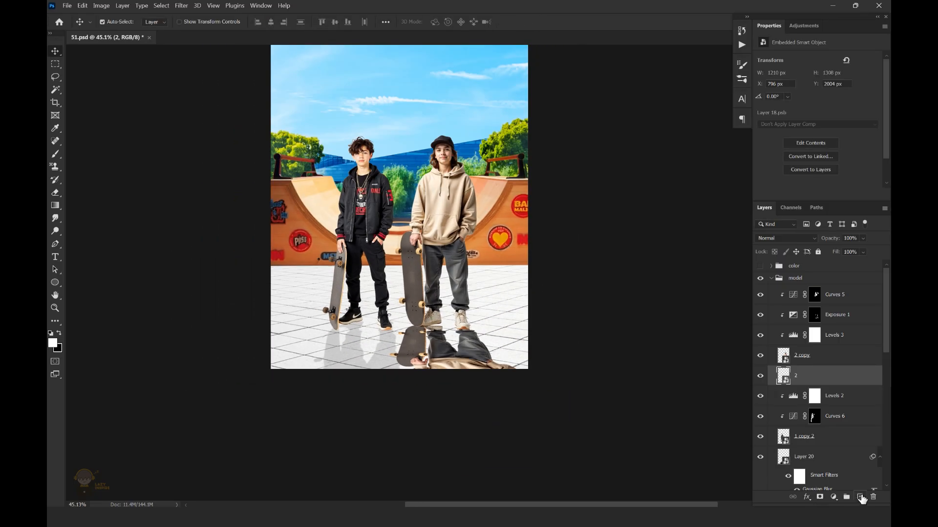
click(807, 497)
click(832, 465)
key(Return)
Step: Warp the near edge of the hoodie skater's black silhouette to line up with his shoes and skateboard
key(ctrl+t)
right_click(465, 365)
click(488, 215)
drag(443, 320, 421, 334)
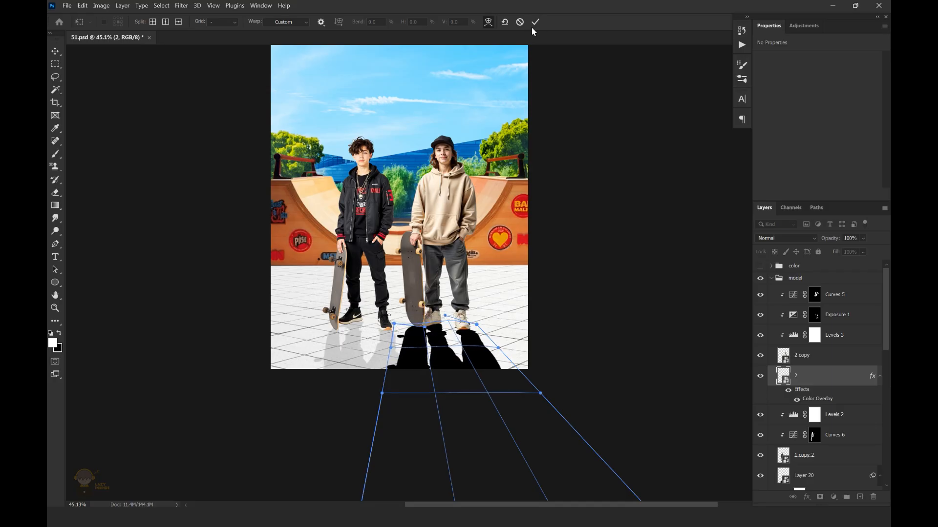
click(536, 22)
Step: Merge the hoodie skater's silhouette with a new layer and convert the result to a Smart Object
click(859, 497)
shift+click(831, 396)
key(ctrl+e)
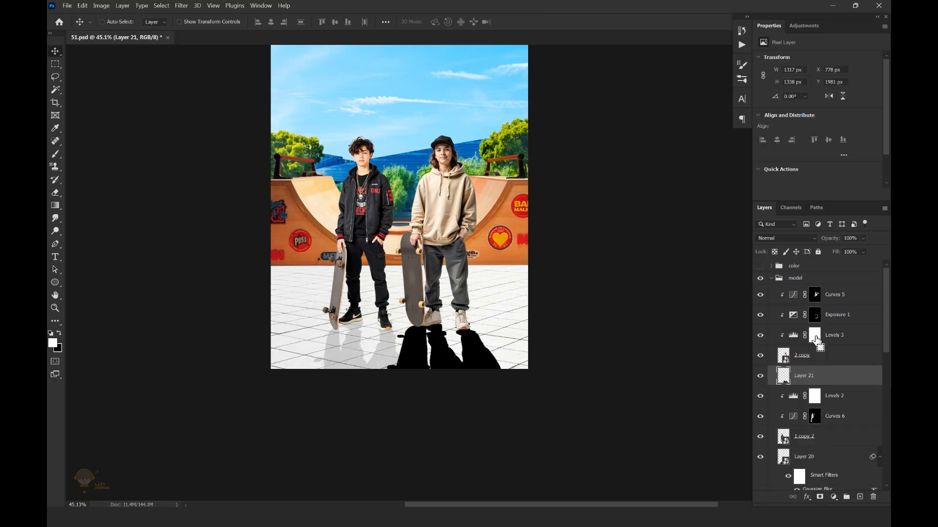
scroll(470, 325, up, 3)
right_click(833, 376)
click(746, 220)
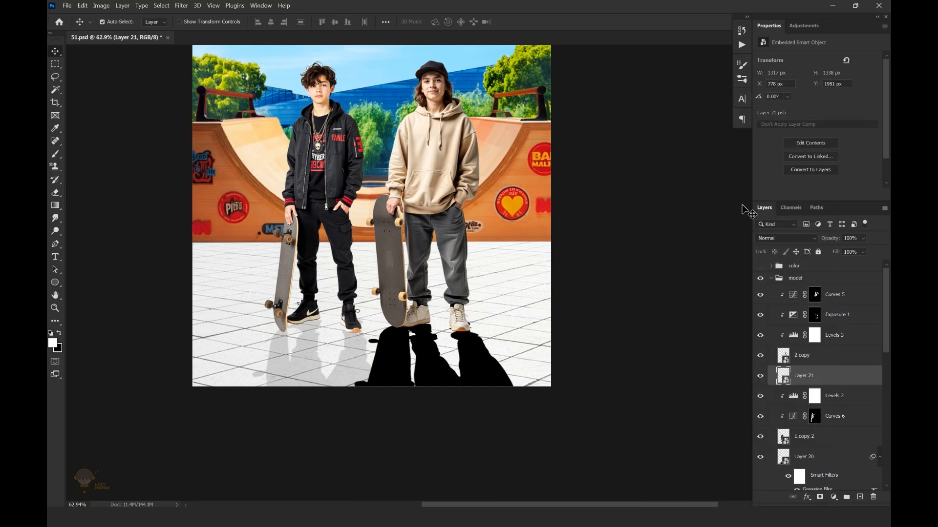
Step: Apply a 1.4 pixel Gaussian Blur to the hoodie skater's shadow and set its opacity to 15%
click(183, 7)
click(325, 161)
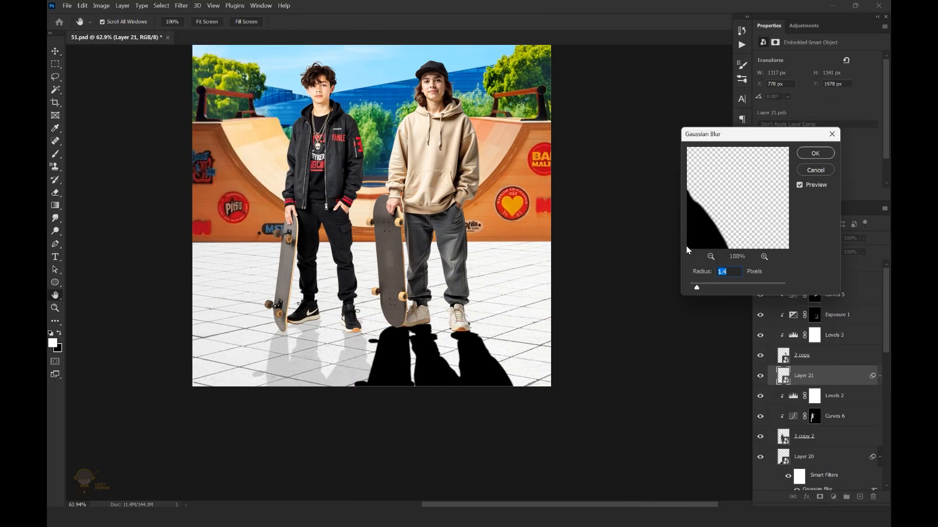
click(815, 153)
text(15)
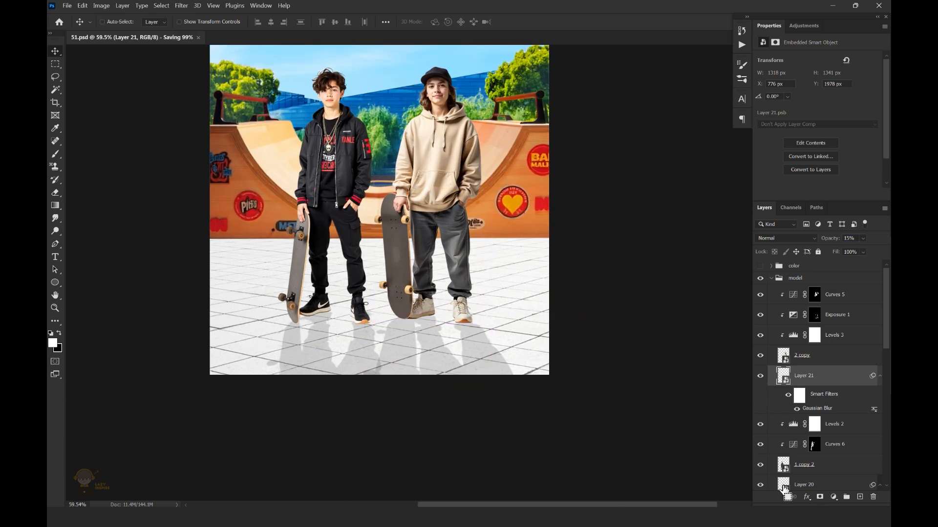
Step: Mask the hoodie skater's shadow where it overlaps the jacket skater's shadow, and save the document
ctrl+click(782, 484)
click(820, 497)
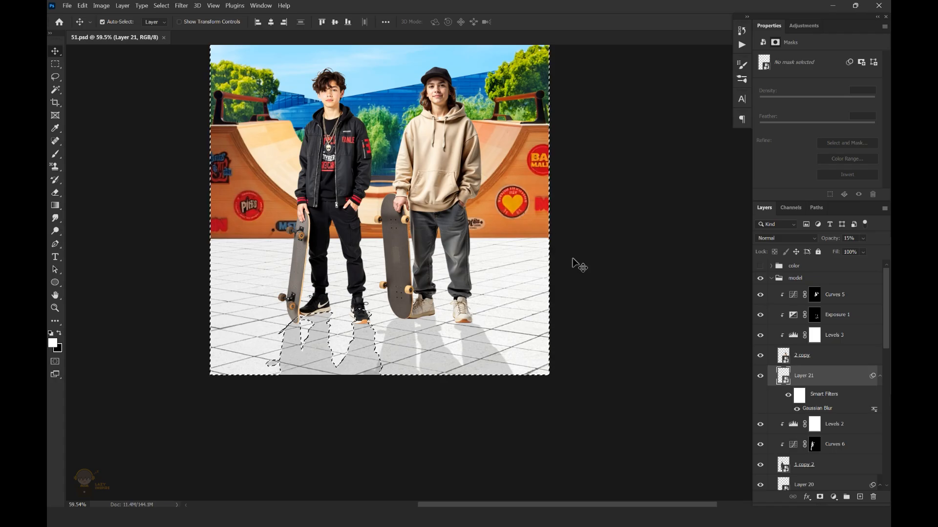
scroll(440, 318, down, 5)
scroll(415, 234, up, 1)
key(ctrl+s)
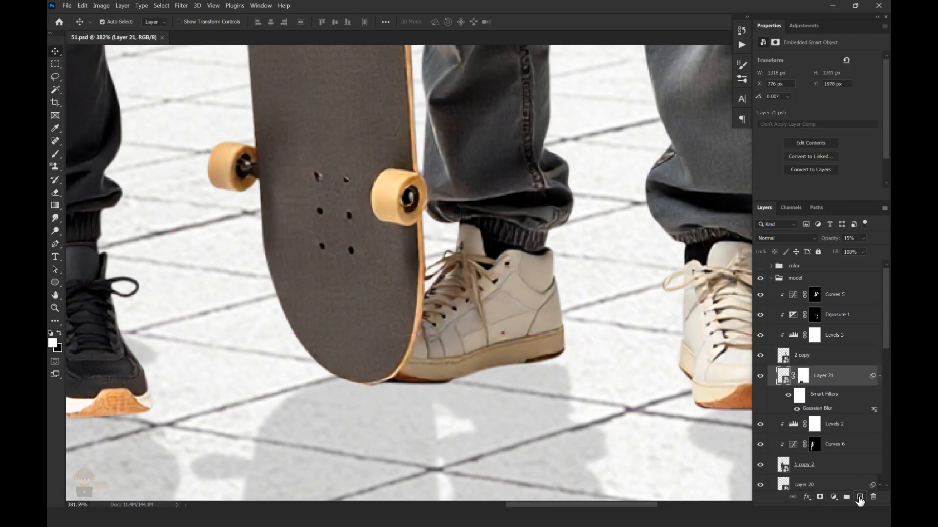
Step: Create a new layer and paint a black contact shadow with a 35 px brush under the hoodie skater's shoe beside the skateboard
click(859, 497)
key(b)
key(bracketleft)
key(bracketleft)
key(x)
mouse_move(503, 330)
mouse_down()
mouse_move(398, 352)
mouse_move(508, 331)
mouse_move(459, 350)
mouse_up()
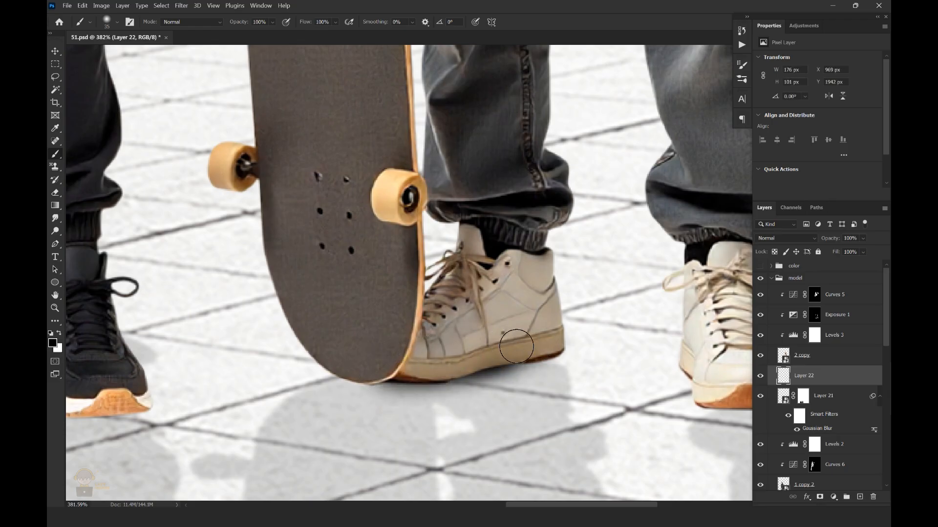
drag(517, 346, 463, 357)
Step: Extend the black contact shadow along the skateboard's base and paint one under the hoodie skater's other shoe
scroll(465, 328, down, 5)
mouse_move(403, 366)
mouse_down()
mouse_move(380, 380)
mouse_move(389, 386)
mouse_up()
scroll(558, 316, up, 6)
drag(399, 370, 442, 310)
mouse_move(618, 316)
mouse_down()
mouse_move(547, 295)
mouse_move(560, 350)
mouse_move(641, 349)
mouse_move(664, 304)
mouse_up()
scroll(513, 281, down, 6)
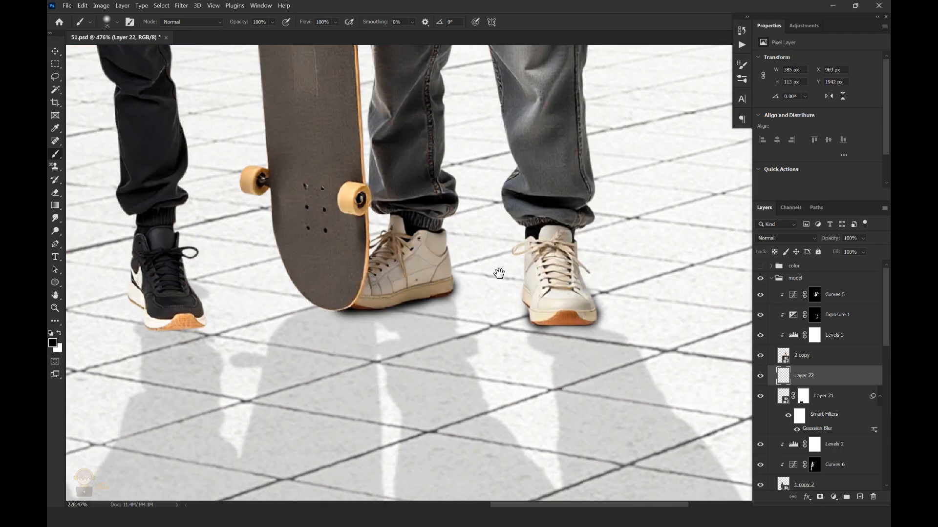
Step: Add a layer mask to the hoodie skater's contact shadow and paint out the excess beside the outer shoe
scroll(557, 229, up, 4)
click(819, 497)
drag(634, 339, 642, 373)
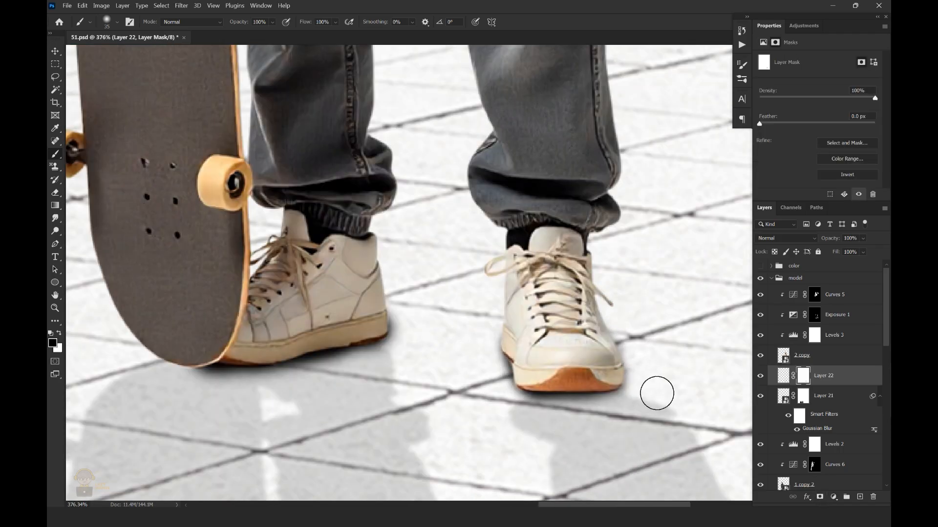
Step: Set the opacity of the hoodie skater's contact shadow layer to 71% and save the document
scroll(655, 391, down, 1)
scroll(427, 335, down, 5)
scroll(442, 297, up, 3)
key(9)
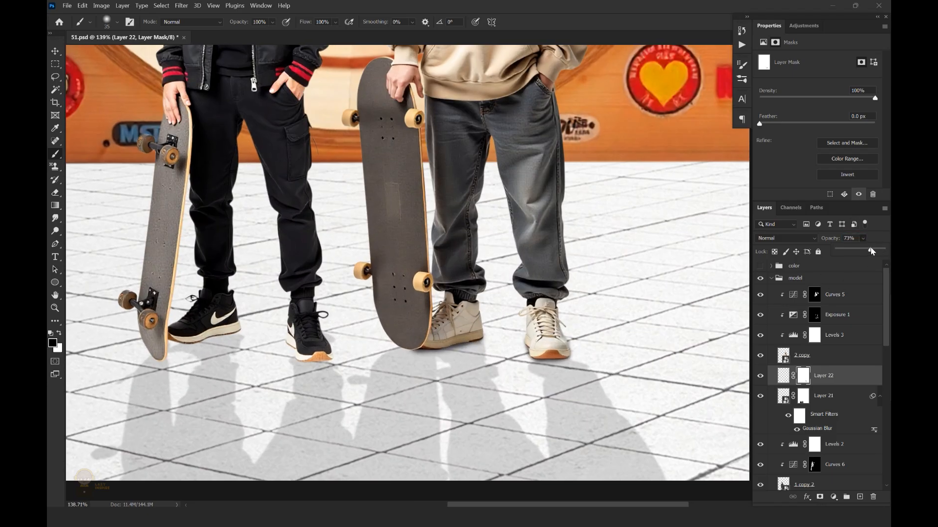
scroll(412, 311, down, 3)
scroll(606, 236, up, 3)
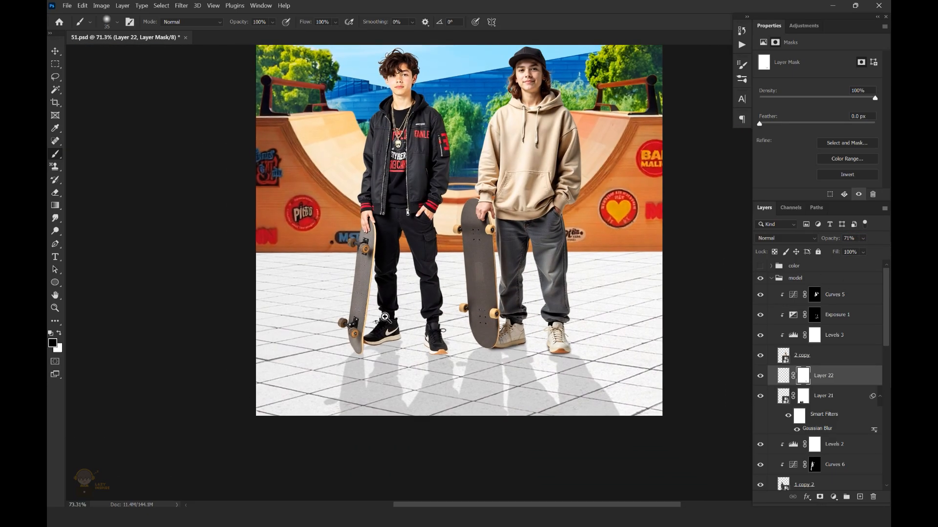
key(v)
scroll(585, 447, up, 4)
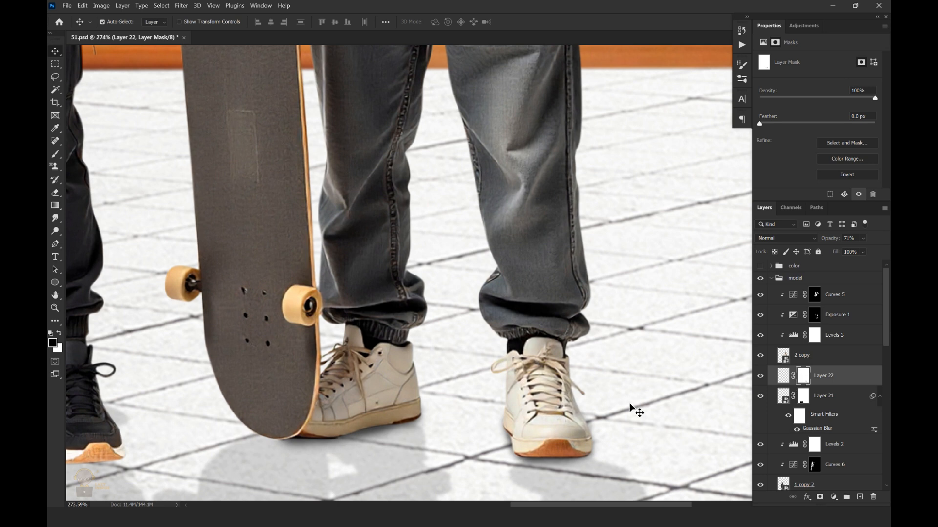
key(x)
key(b)
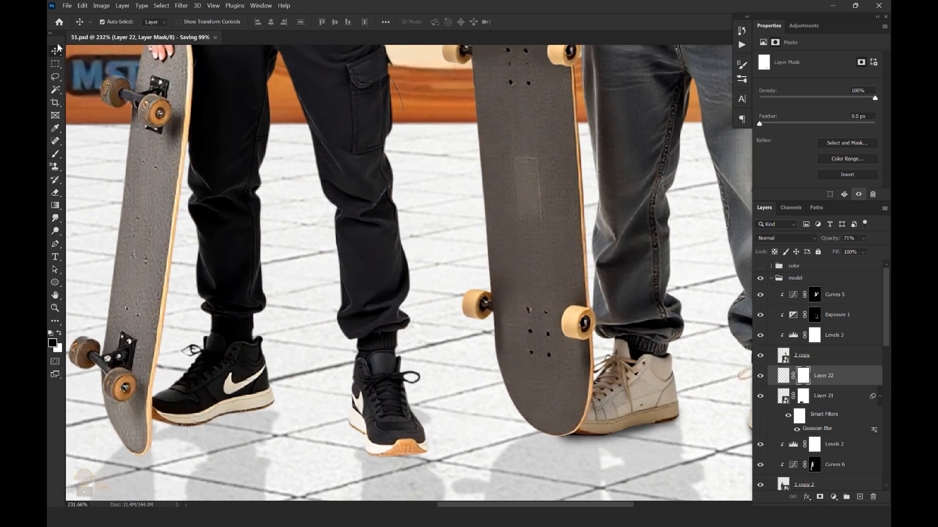
scroll(885, 365, down, 3)
scroll(885, 365, down, 2)
Step: Create a new layer above the jacket skater's floor shadow and paint a black contact shadow under the shoe and skateboard
click(806, 359)
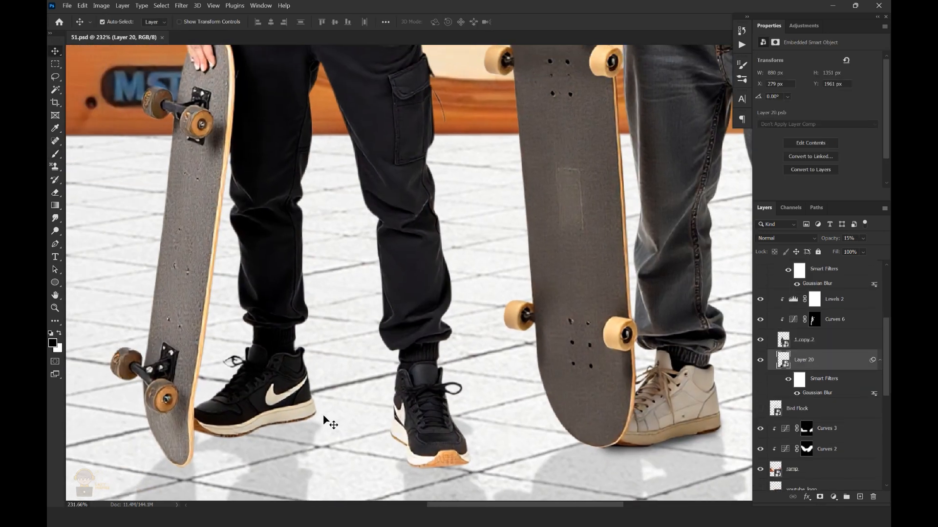
key(b)
scroll(258, 385, up, 2)
click(859, 497)
mouse_move(362, 393)
mouse_down()
mouse_move(224, 426)
mouse_move(440, 346)
mouse_up()
drag(279, 383, 283, 390)
Step: Paint a black contact shadow under and along the side of the jacket skater's other shoe
scroll(488, 346, right, 2)
scroll(488, 347, down, 1)
drag(601, 376, 628, 377)
drag(530, 333, 570, 378)
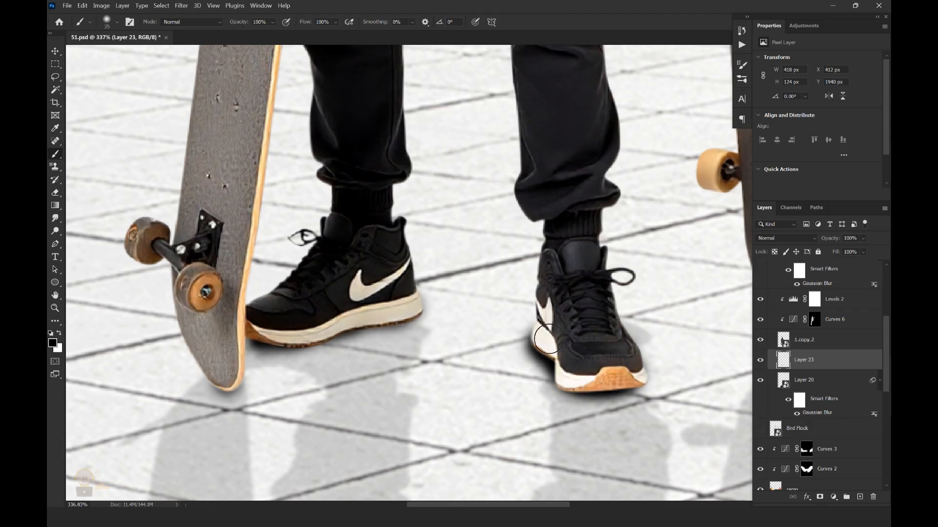
Step: Add a layer mask to the jacket skater's contact shadow and set the layer's opacity to 75%
click(821, 498)
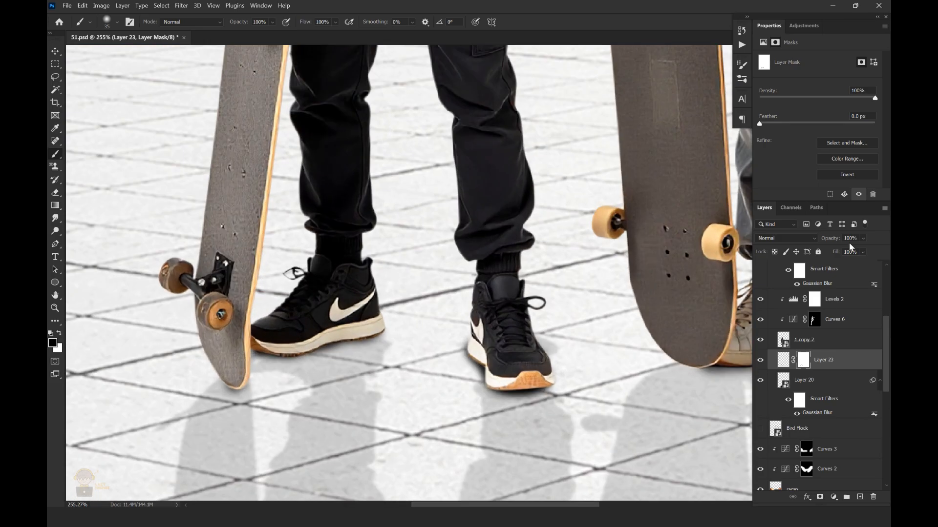
text(5)
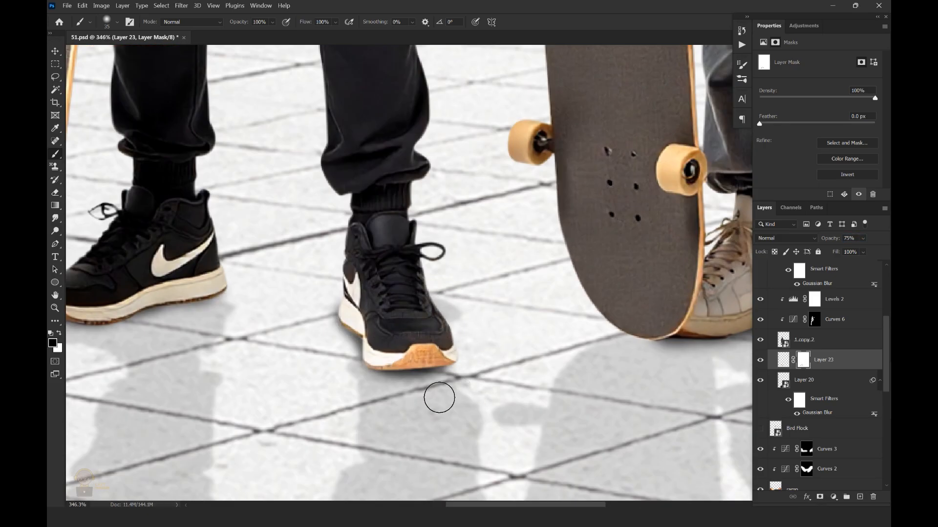
scroll(362, 281, down, 8)
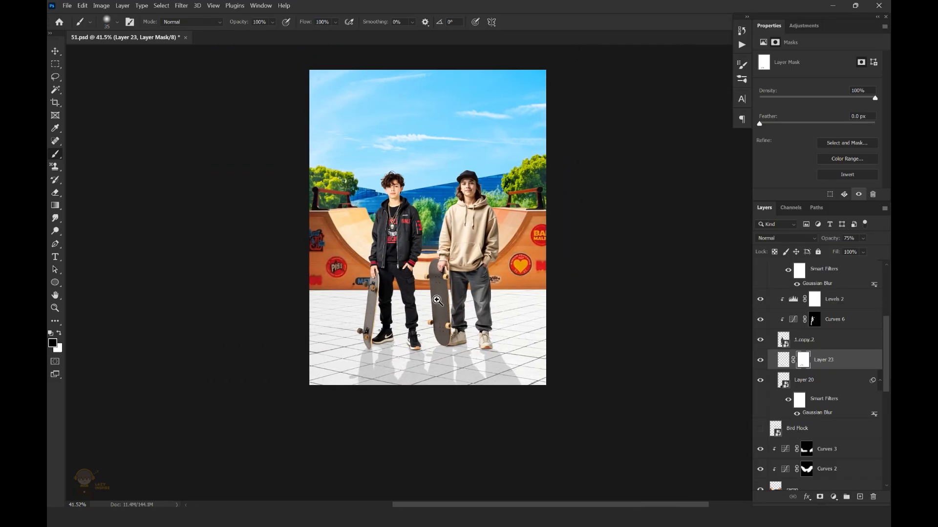
Step: Select the ramp copy beneath the main ramp and flip it vertically with Free Transform
key(v)
scroll(552, 208, down, 2)
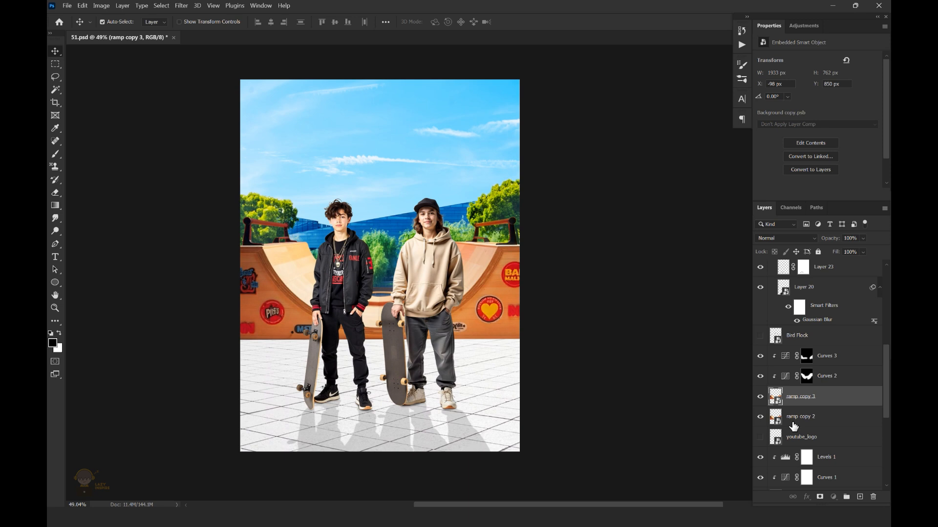
key(ctrl+t)
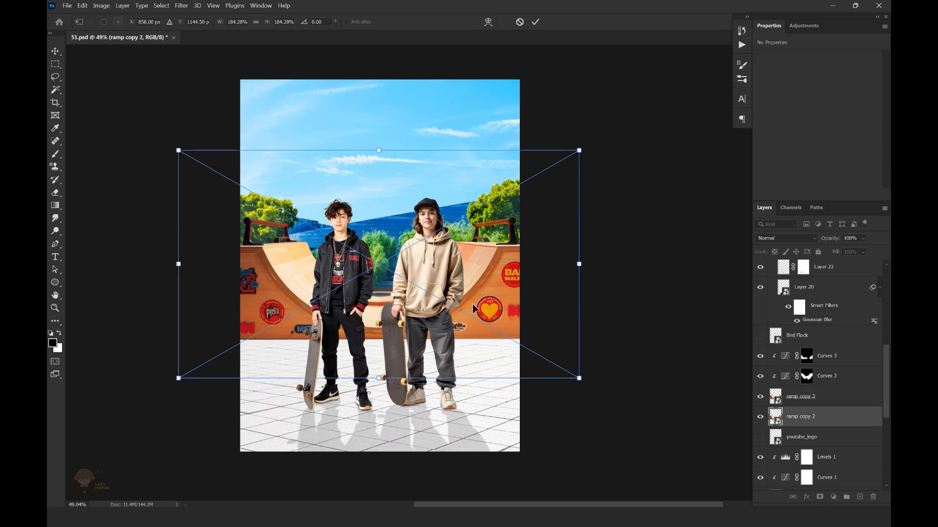
right_click(487, 295)
click(503, 484)
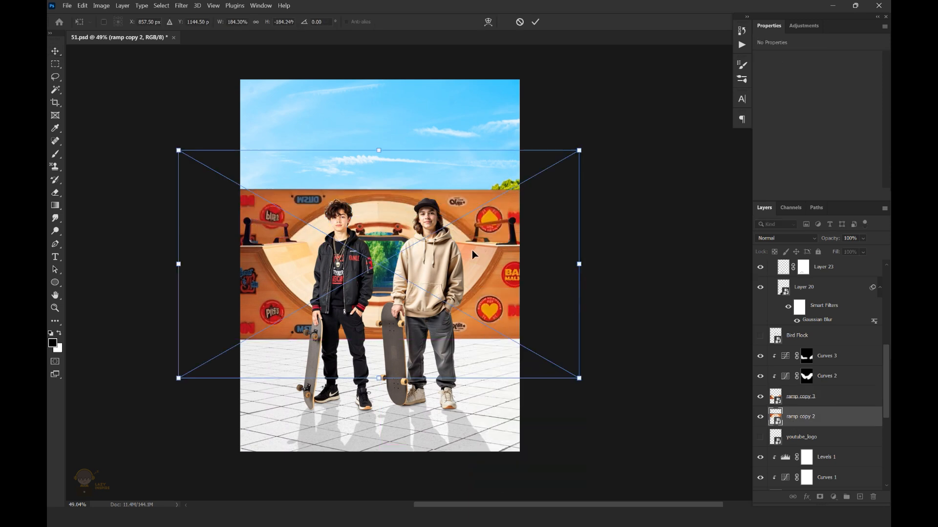
Step: Move the flipped ramp copy below the ramp onto the floor, widening it to about 202% and shortening its height
drag(480, 241, 479, 370)
drag(579, 392, 617, 383)
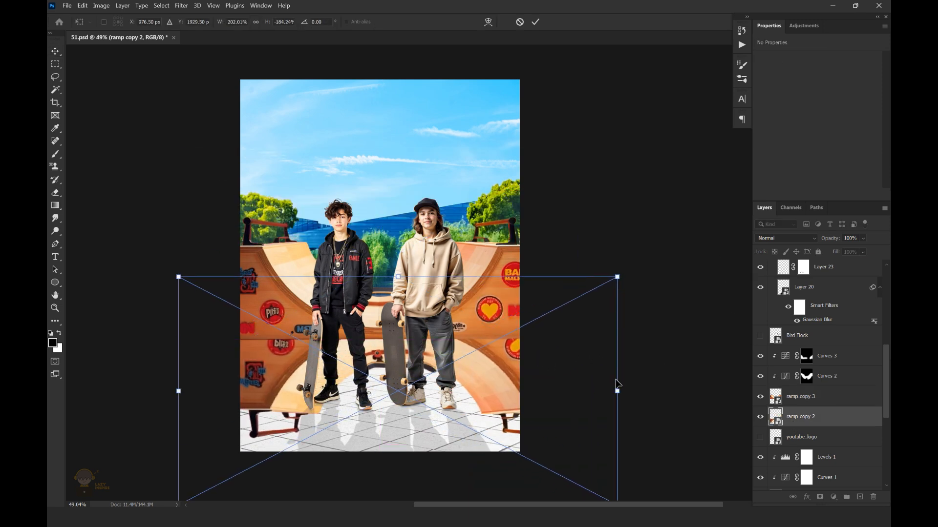
scroll(464, 344, down, 3)
drag(404, 419, 403, 362)
key(Return)
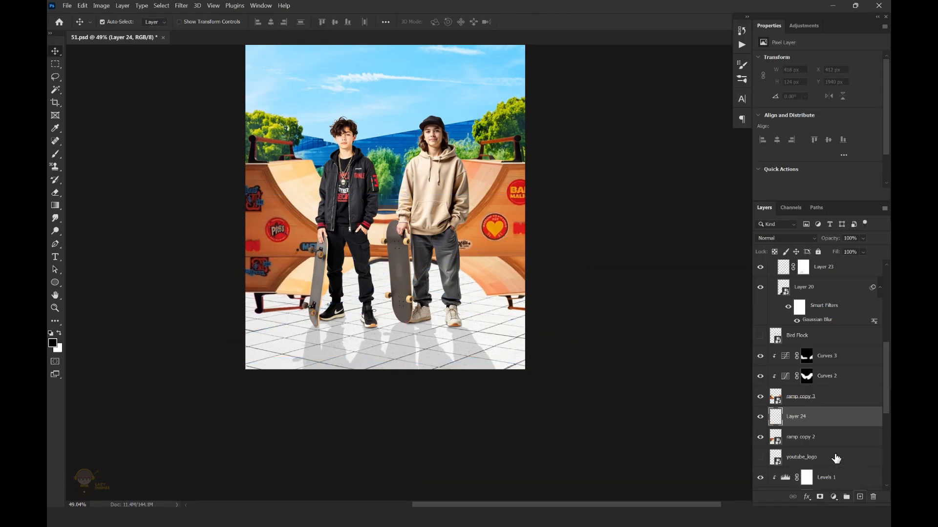
Step: Apply a black Color Overlay to the flipped ramp copy and save the document
key(ctrl+z)
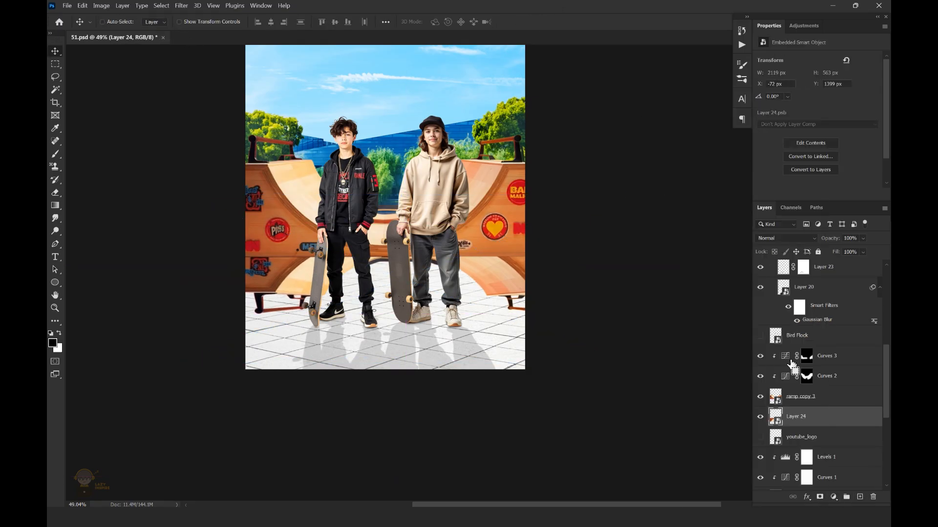
click(807, 497)
click(842, 461)
key(Escape)
key(ctrl+shift+z)
key(ctrl+s)
Step: Convert the black ramp shadow to a smart object and apply a 1.4 pixel Gaussian Blur
right_click(820, 412)
click(747, 222)
click(181, 5)
click(324, 162)
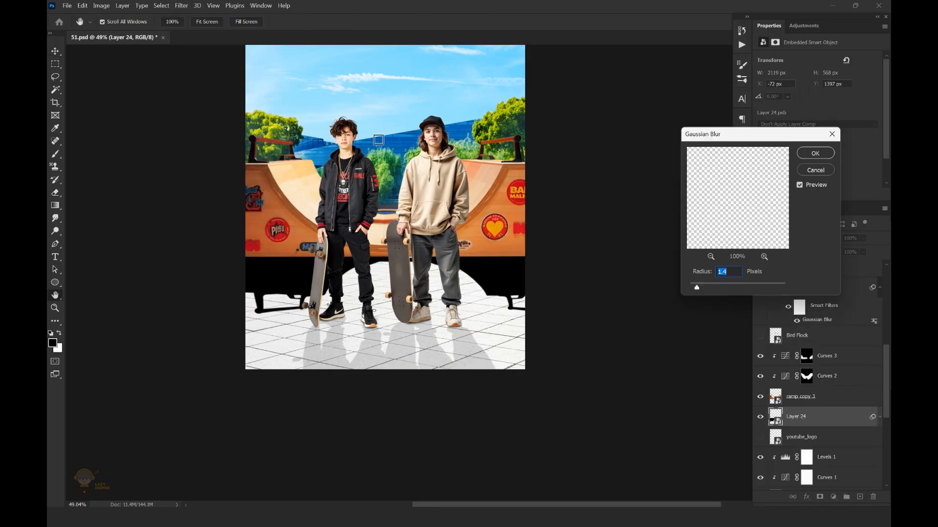
click(814, 153)
Step: Set the ramp shadow's opacity to 8%, shift it slightly upward and save the document
drag(869, 251, 842, 248)
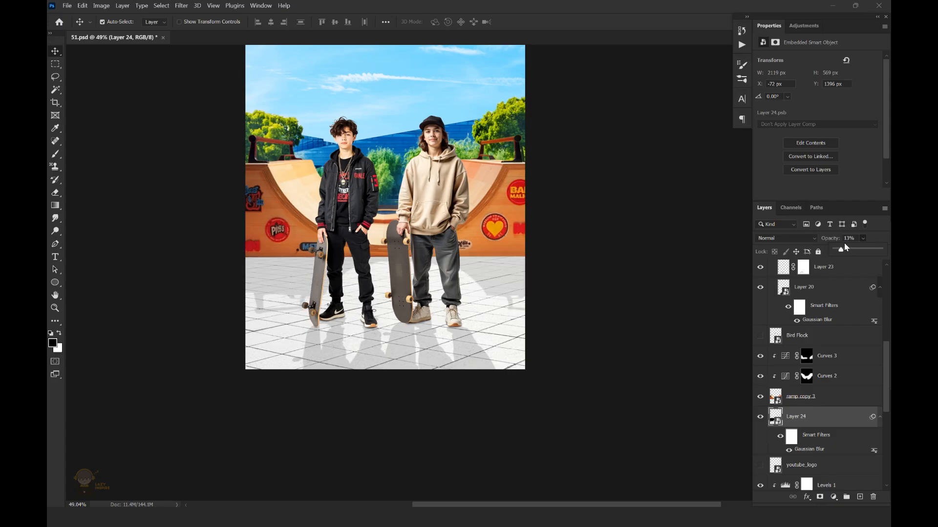
text(8)
key(Return)
mouse_move(423, 264)
mouse_down()
mouse_move(406, 260)
mouse_move(430, 256)
mouse_up()
key(ctrl+s)
Step: Transform the ramp shadow to about 2236 px wide and 506 px high, extending it past both sides of the canvas
key(ctrl+t)
key(Return)
drag(415, 341, 415, 336)
drag(615, 283, 619, 285)
drag(216, 282, 195, 285)
click(535, 21)
Step: Select a strip across the ramp's base and create a black-filled layer from it beneath the ramp
scroll(472, 256, down, 3)
scroll(471, 257, down, 1)
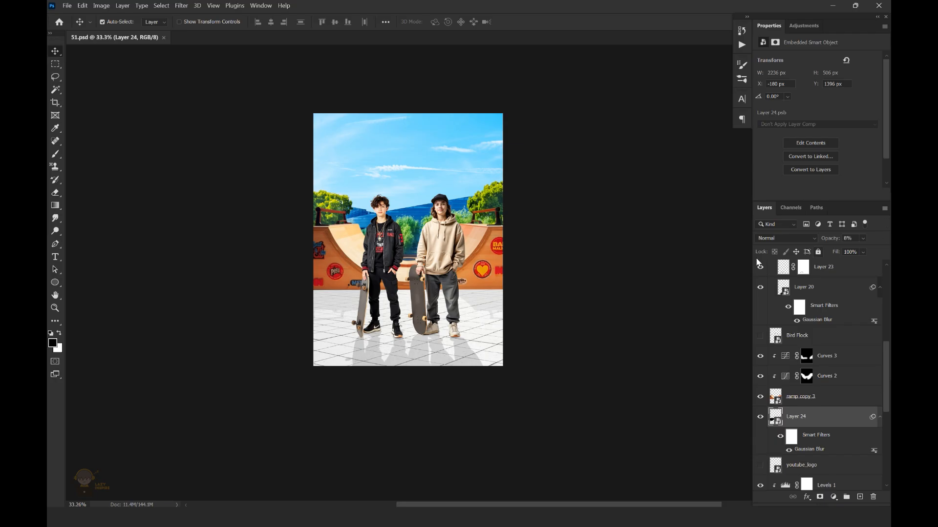
scroll(472, 276, up, 7)
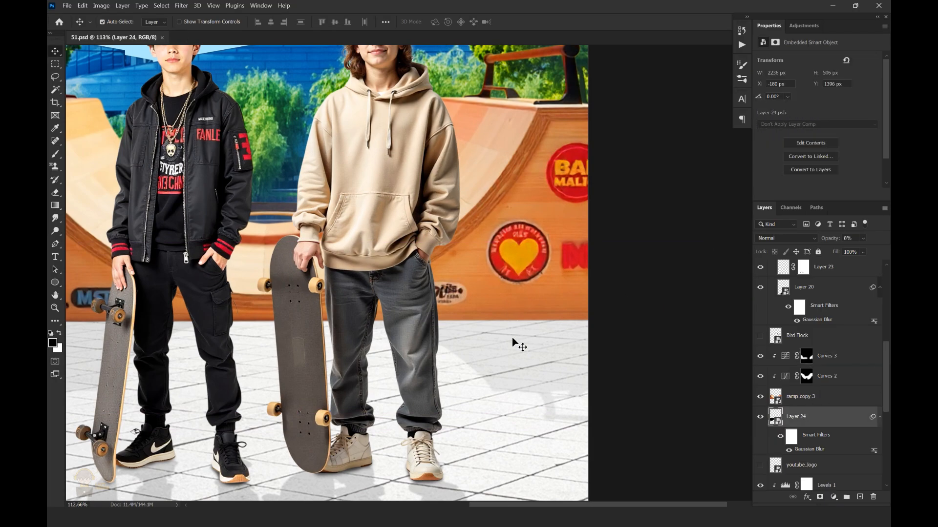
scroll(513, 342, down, 4)
key(m)
drag(273, 302, 645, 321)
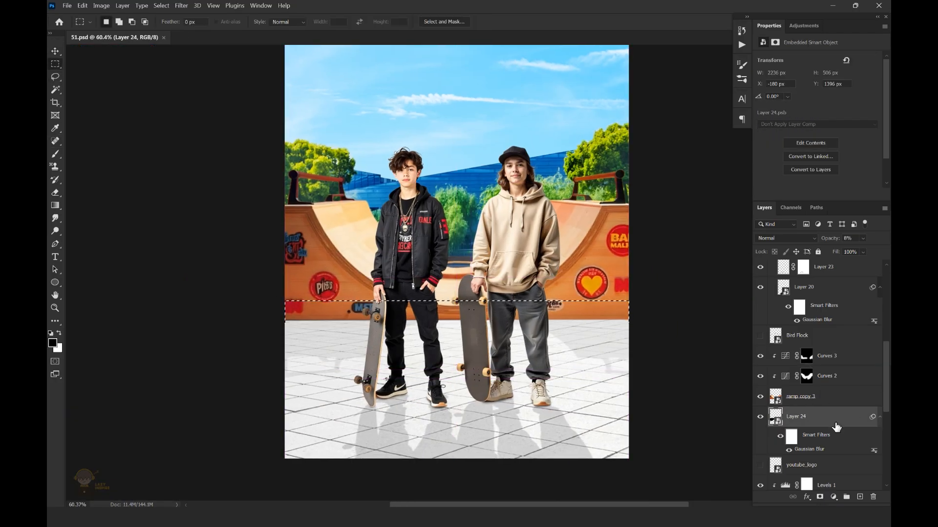
key(ctrl+j)
Step: Convert the black strip under the ramp to a smart object and apply a Gaussian Blur of 2.5 pixels
right_click(817, 425)
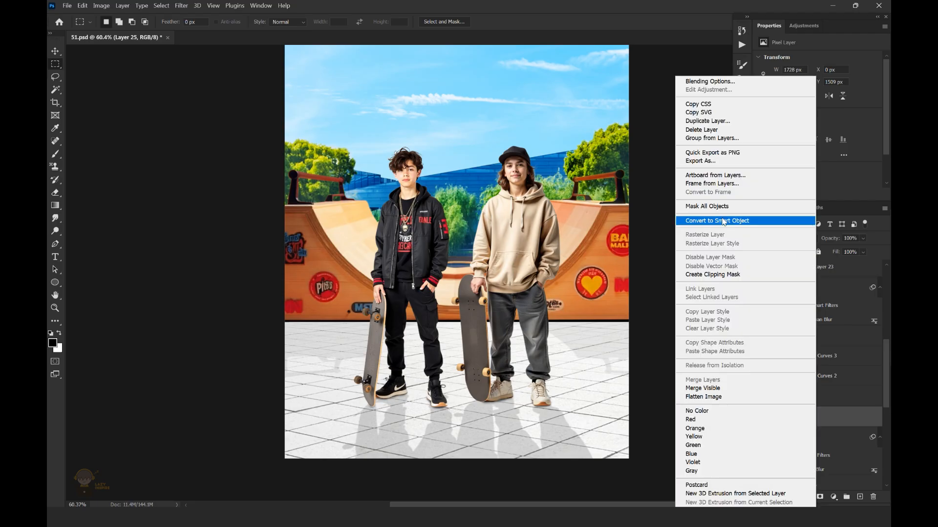
click(724, 222)
click(182, 5)
mouse_move(205, 120)
click(324, 163)
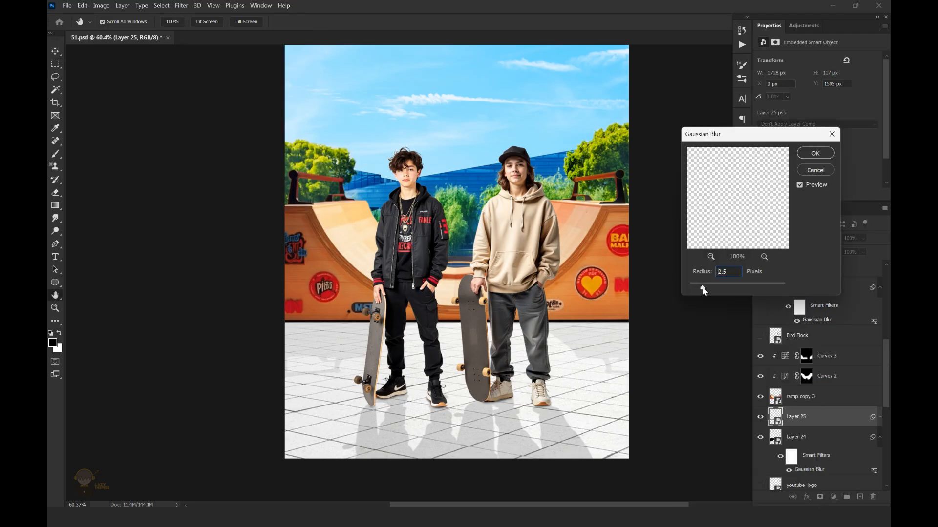
click(815, 153)
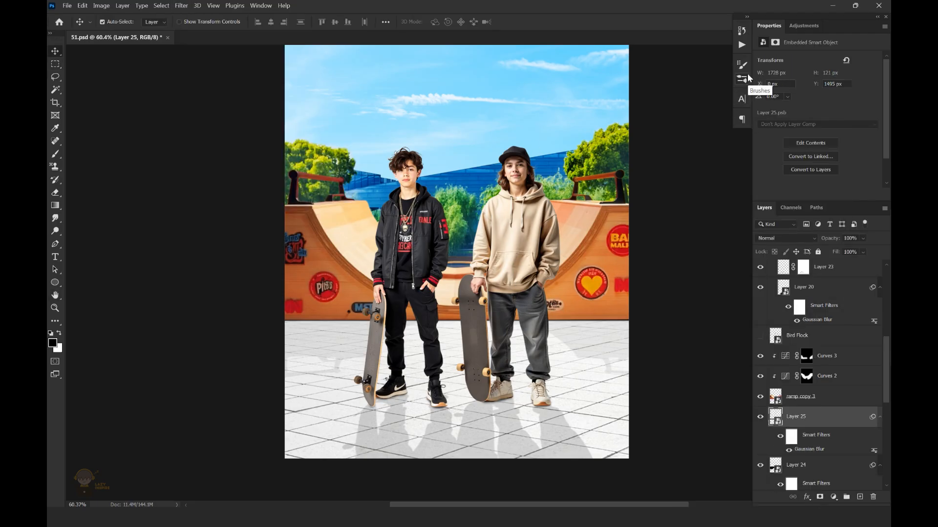
Step: Slightly lower the opacity of the blurred shadow strip at the ramp's base and nudge it into place, saving the document
scroll(560, 306, up, 3)
click(863, 239)
drag(881, 249, 877, 251)
scroll(417, 264, down, 3)
key(ctrl+s)
key(Down)
key(Down)
key(Down)
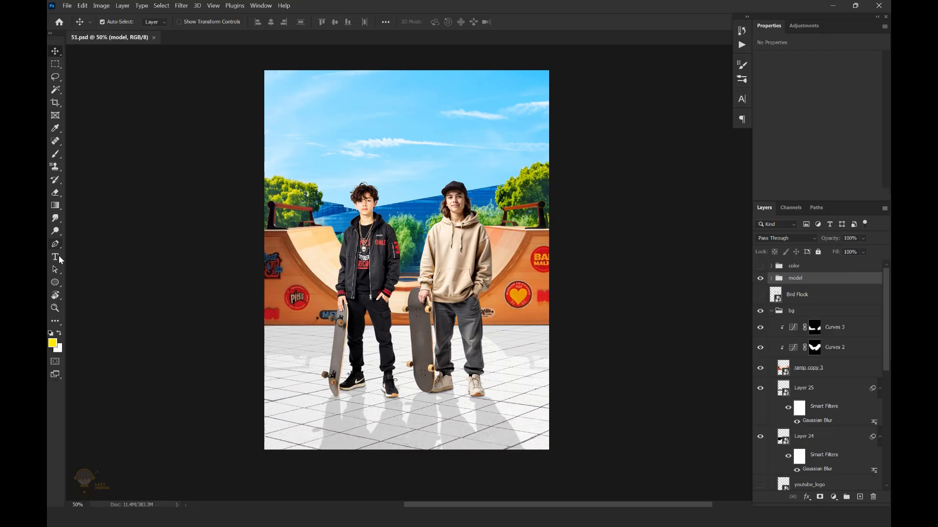
Step: Add the title SKATEBOARD in Headlines Bold at about 174 pt in the sky and colour it white
drag(59, 260, 98, 258)
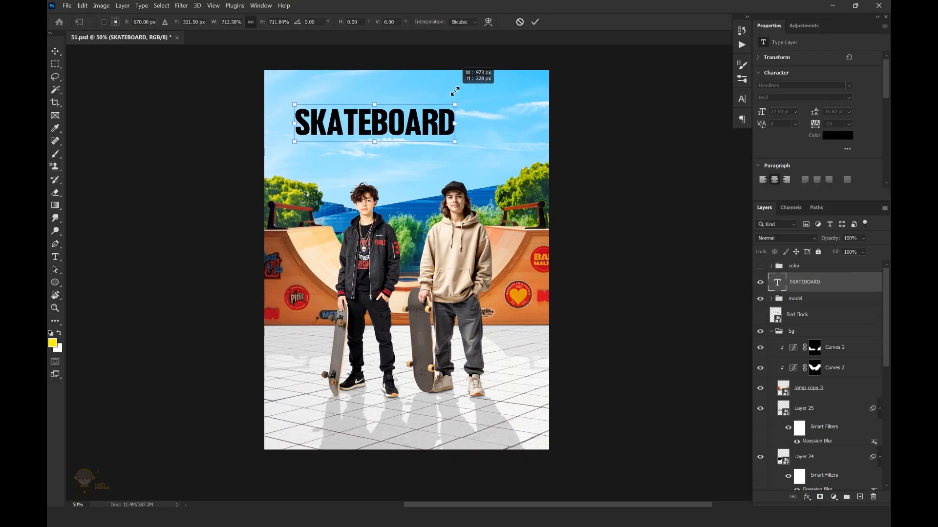
drag(440, 117, 476, 109)
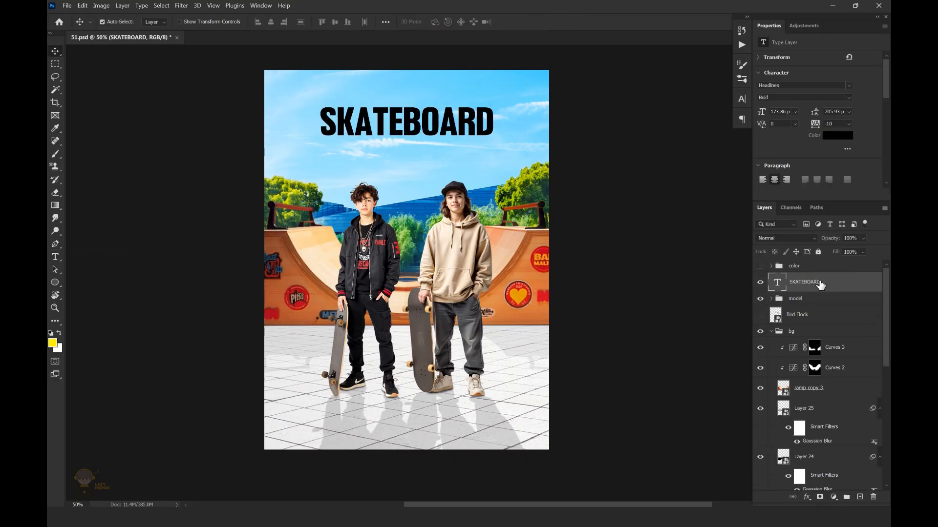
click(838, 136)
click(570, 131)
click(790, 130)
Step: Convert the SKATEBOARD title to a smart object and distort it in perspective so its left end is shorter
right_click(821, 282)
click(754, 175)
key(ctrl+t)
right_click(436, 124)
click(468, 178)
drag(320, 135, 320, 132)
click(536, 22)
Step: Adjust the SKATEBOARD title with Free Transform and move it higher in the sky
key(ctrl+t)
drag(494, 106, 465, 124)
click(535, 22)
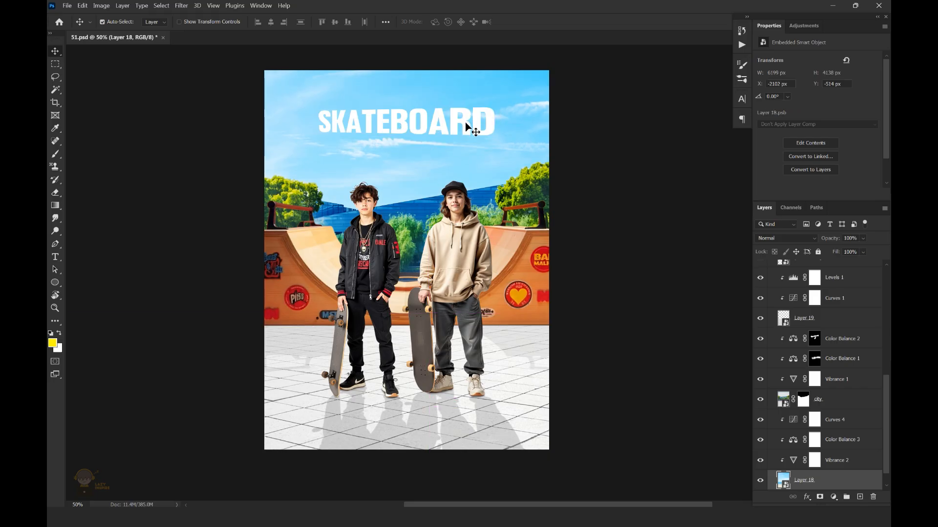
click(466, 123)
Step: Add the text SHOWDOWN below the SKATEBOARD title and set its colour to white
key(t)
click(398, 147)
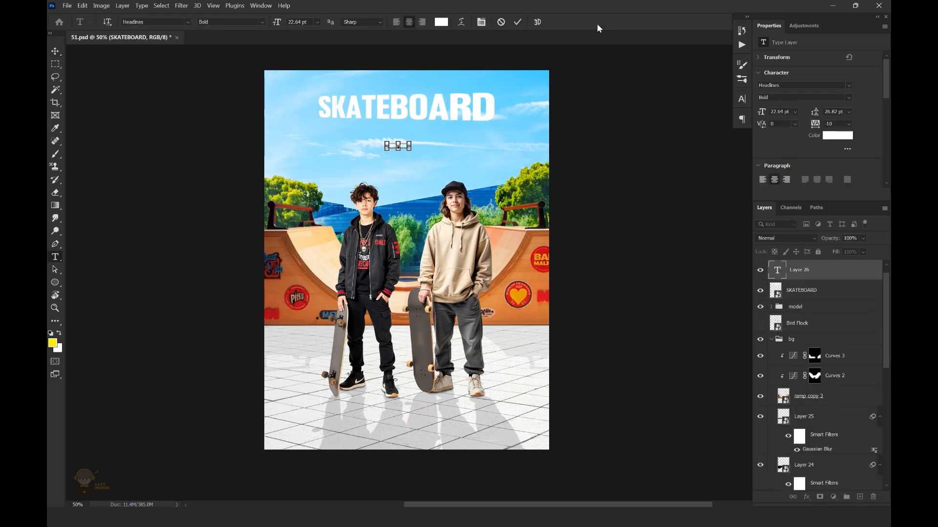
click(441, 24)
click(789, 139)
Step: Enlarge the SHOWDOWN text to about 239 pt and place it directly beneath SKATEBOARD
click(53, 49)
key(ctrl+t)
drag(409, 143, 516, 104)
click(536, 22)
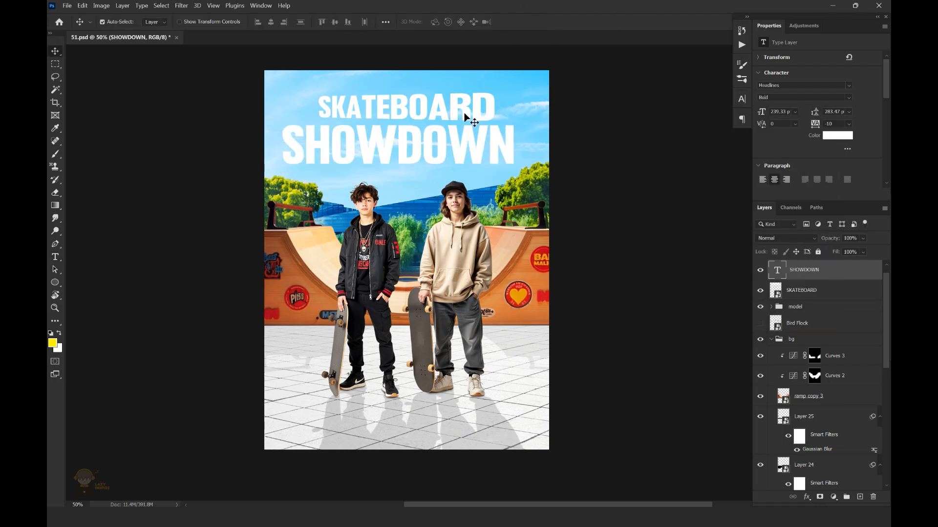
Step: Refine the SKATEBOARD title's perspective, move it up to leave a gap above SHOWDOWN, and save the document
click(465, 113)
key(ctrl+t)
right_click(463, 107)
click(483, 161)
mouse_move(319, 106)
mouse_down()
mouse_move(317, 120)
mouse_move(319, 96)
mouse_move(319, 114)
mouse_up()
click(535, 23)
drag(460, 115, 461, 109)
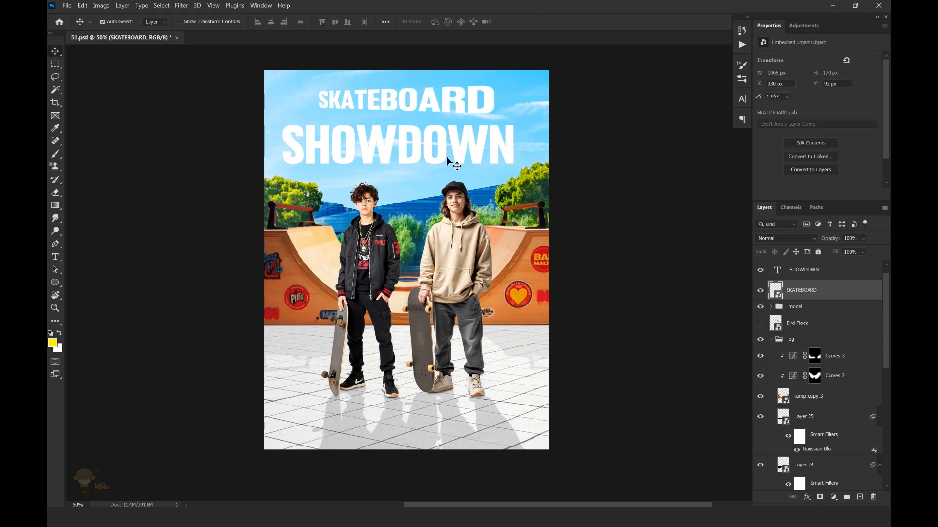
key(ctrl+s)
Step: Distort the SHOWDOWN title in perspective so its left side becomes taller than its right side
ctrl+click(447, 132)
key(ctrl+t)
right_click(467, 148)
click(510, 197)
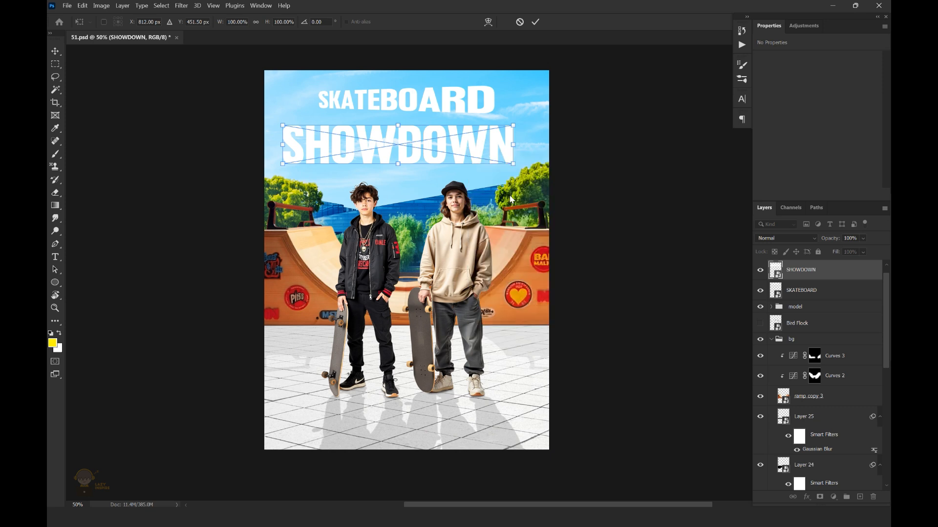
drag(283, 167, 284, 176)
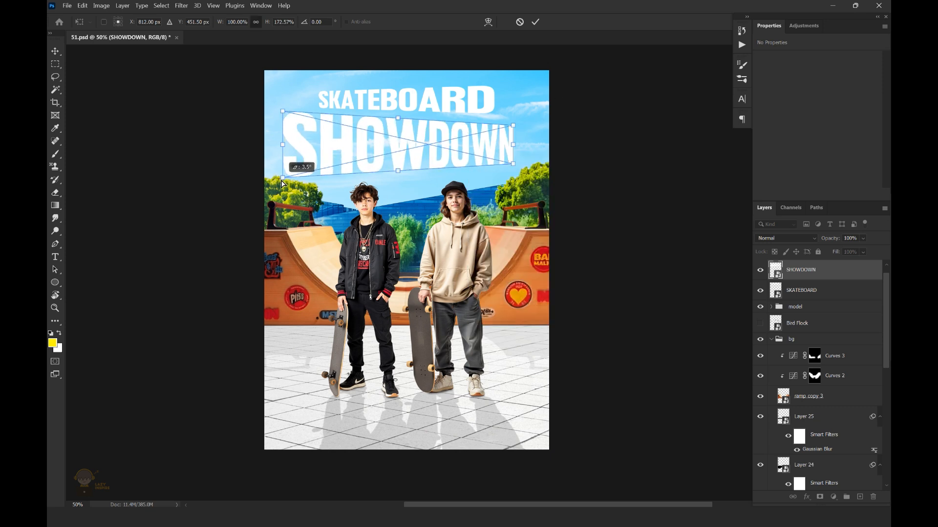
click(536, 22)
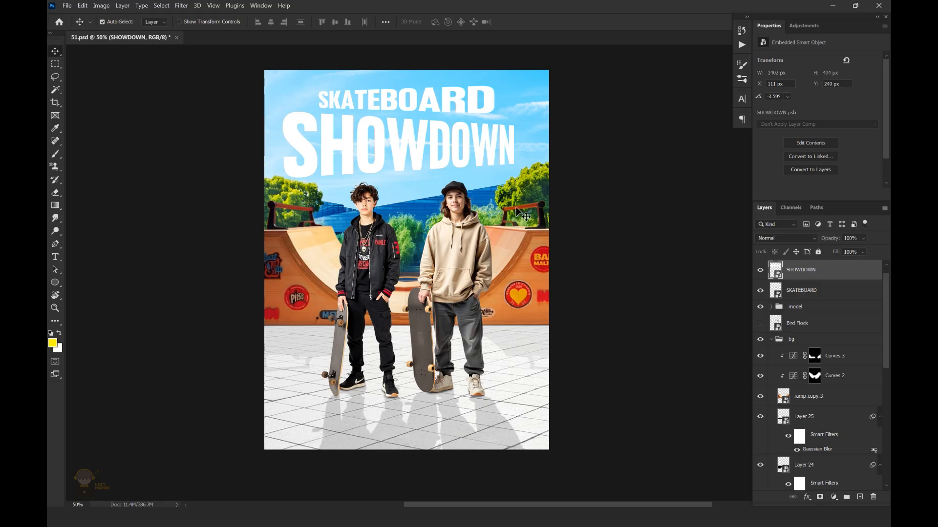
Step: Scale the SHOWDOWN title down to about 1340 × 386 px and centre it horizontally on the canvas
key(ctrl+t)
drag(513, 124, 509, 126)
click(535, 21)
key(ctrl+a)
click(271, 22)
key(ctrl+d)
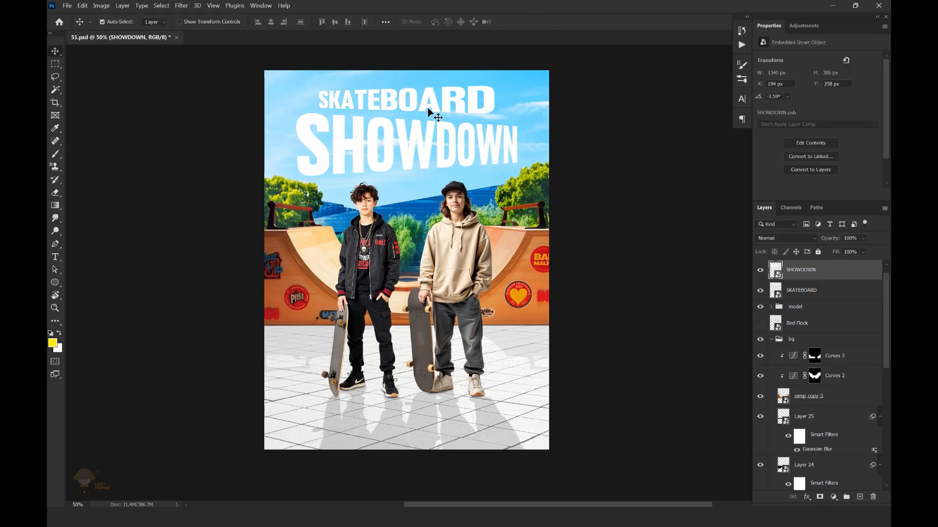
Step: Centre the SHOWDOWN title horizontally on the canvas, move it down to about Y 318 px, and save the document
click(427, 108)
key(ctrl+a)
click(270, 22)
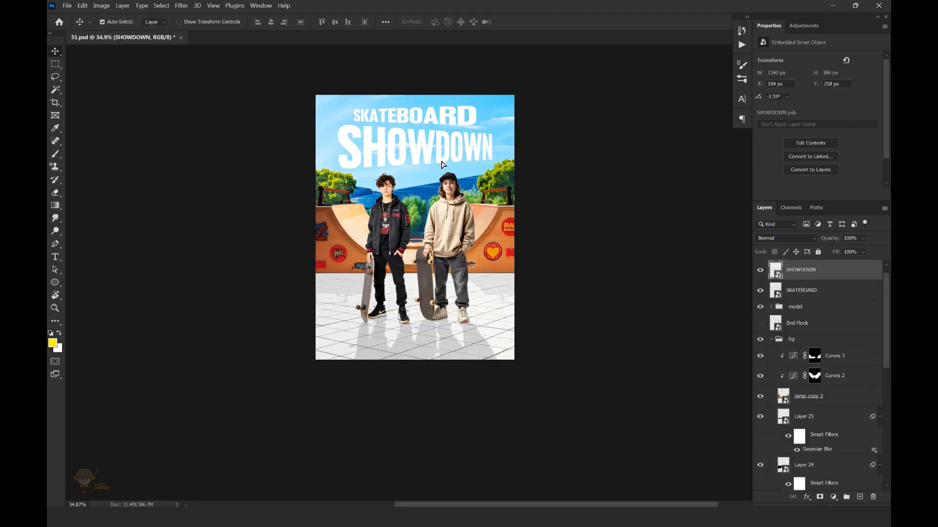
drag(442, 165, 442, 172)
key(ctrl+s)
drag(427, 125, 490, 108)
Step: Show the colour swatch group and set the background colour to its orange swatch
drag(887, 294, 887, 285)
click(760, 266)
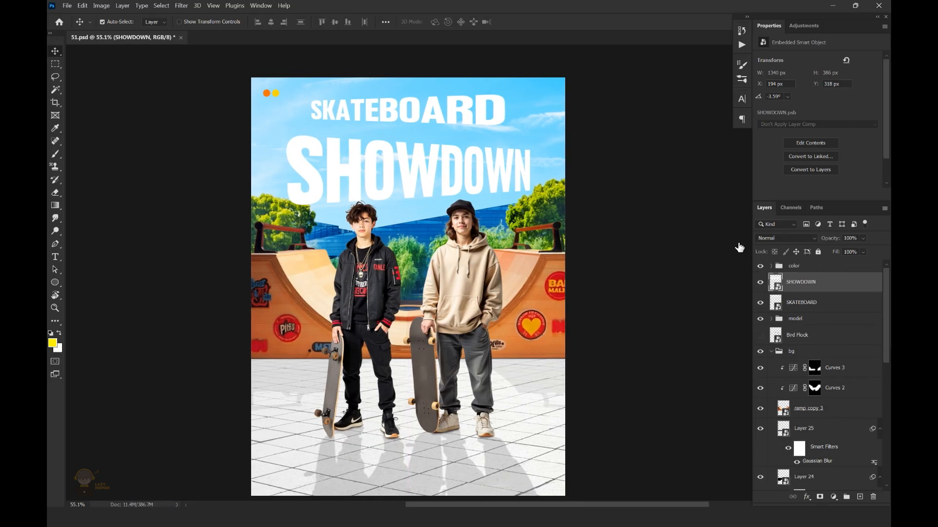
click(59, 349)
click(267, 94)
key(Return)
Step: Recolour the SHOWDOWN text to orange ff7200 inside its smart object, then save and close that object
double_click(776, 289)
click(837, 136)
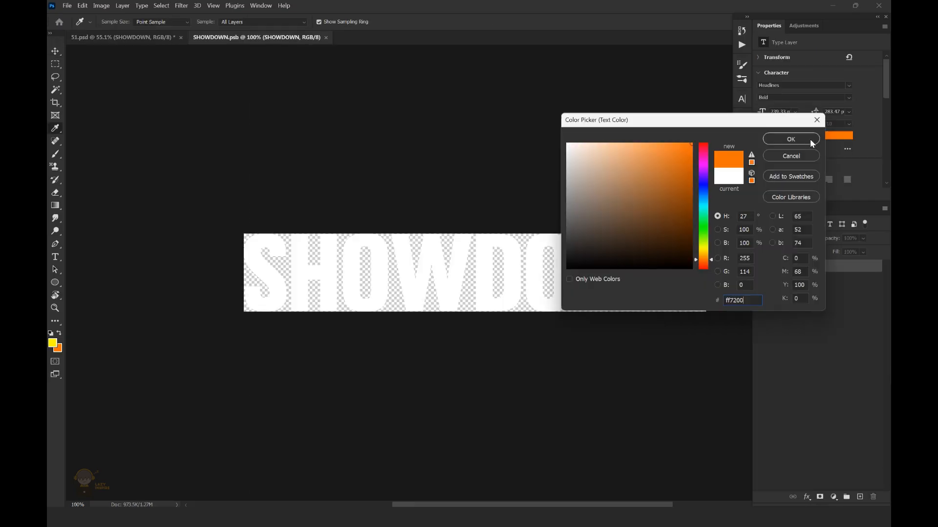
key(Return)
click(329, 37)
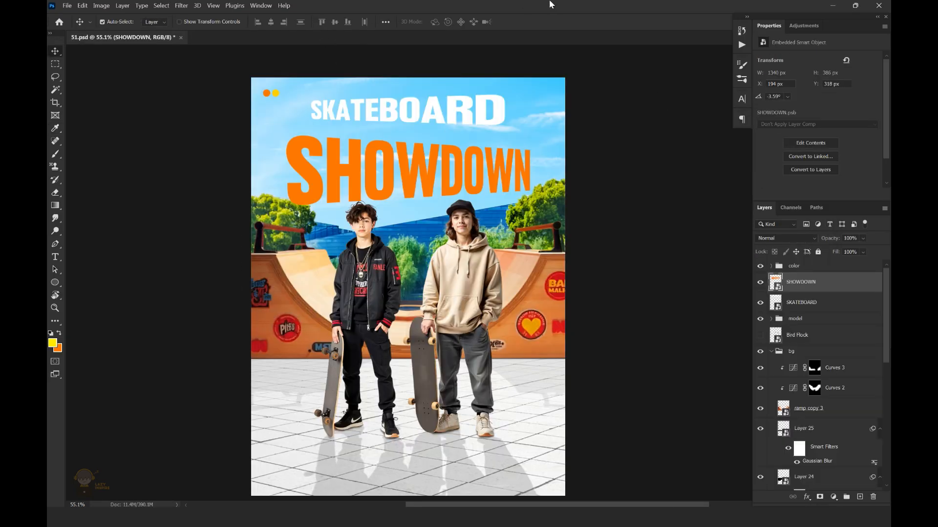
Step: With the SKATEBOARD layer selected, create a new action set named 3D_TEXT
click(362, 95)
click(260, 5)
click(273, 72)
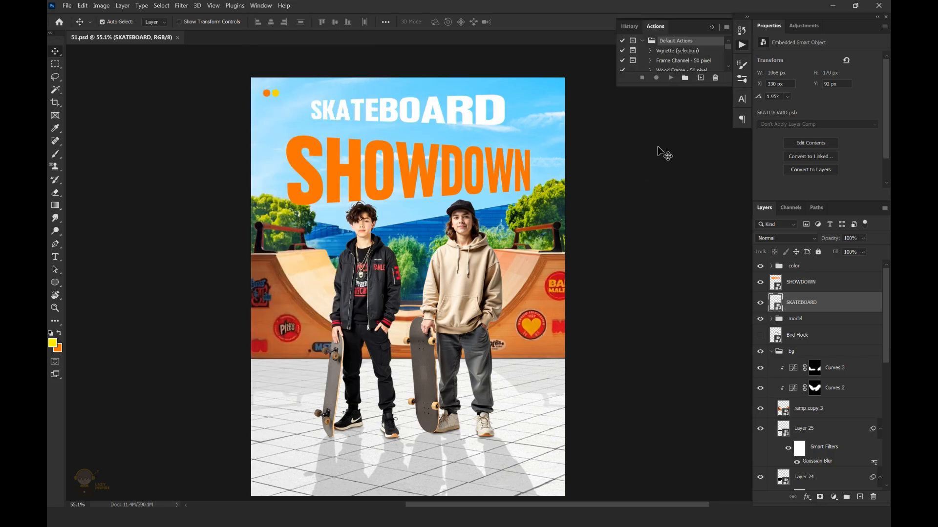
click(684, 79)
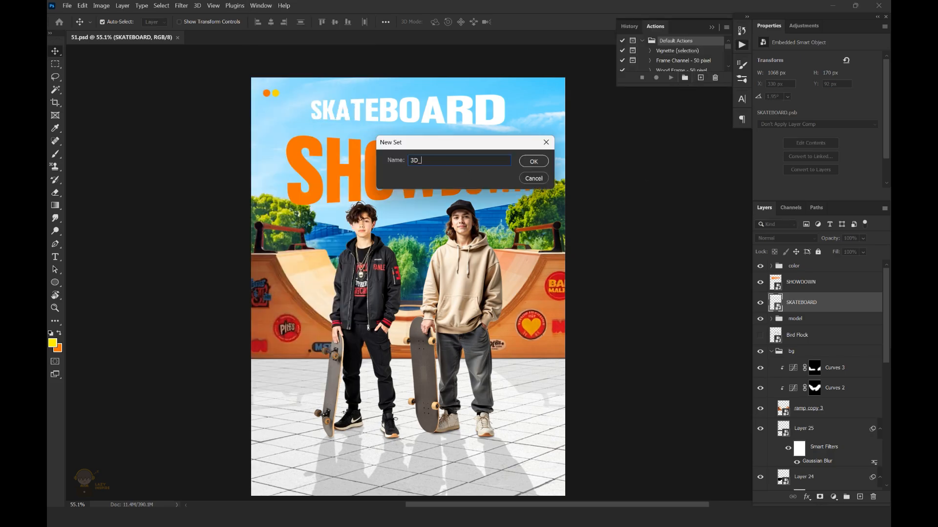
text(3D_TEXT)
click(533, 159)
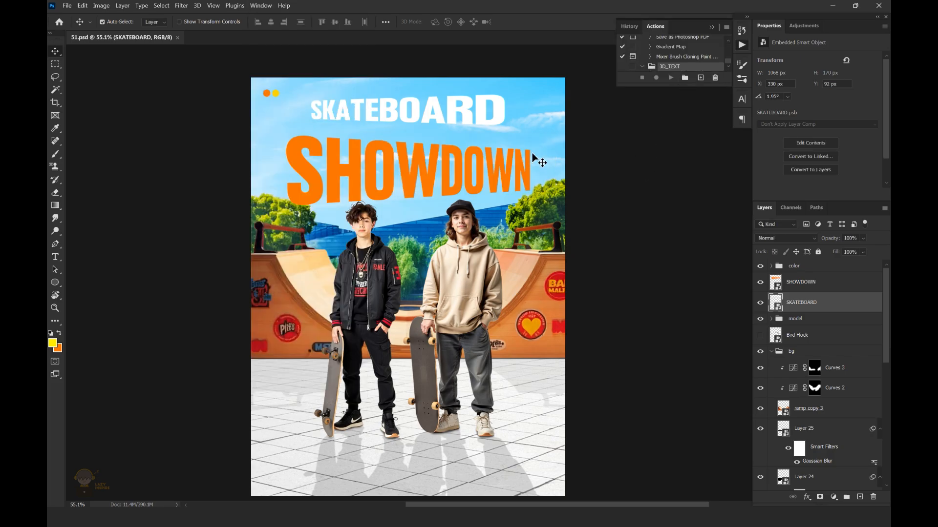
Step: Record an action named 1 that duplicates the SKATEBOARD layer and moves the copy 1 px to the right
click(700, 78)
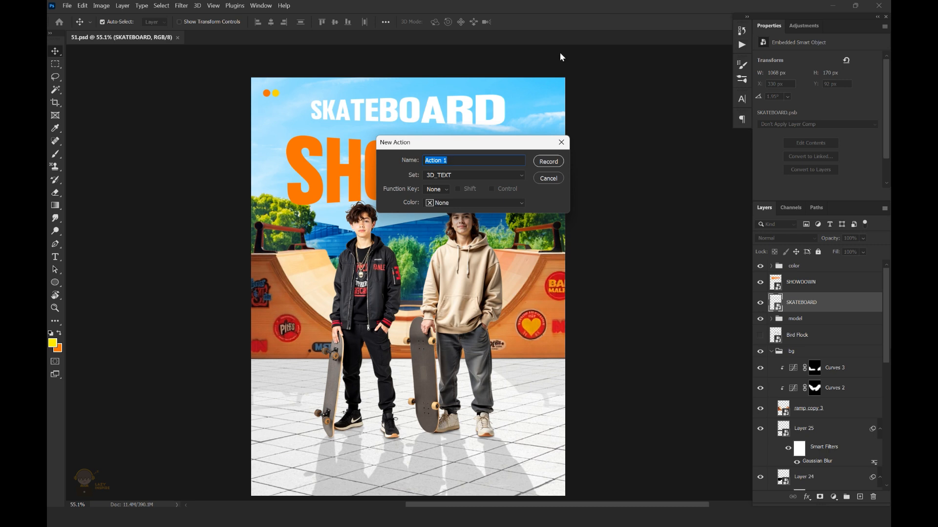
click(549, 162)
key(ctrl+j)
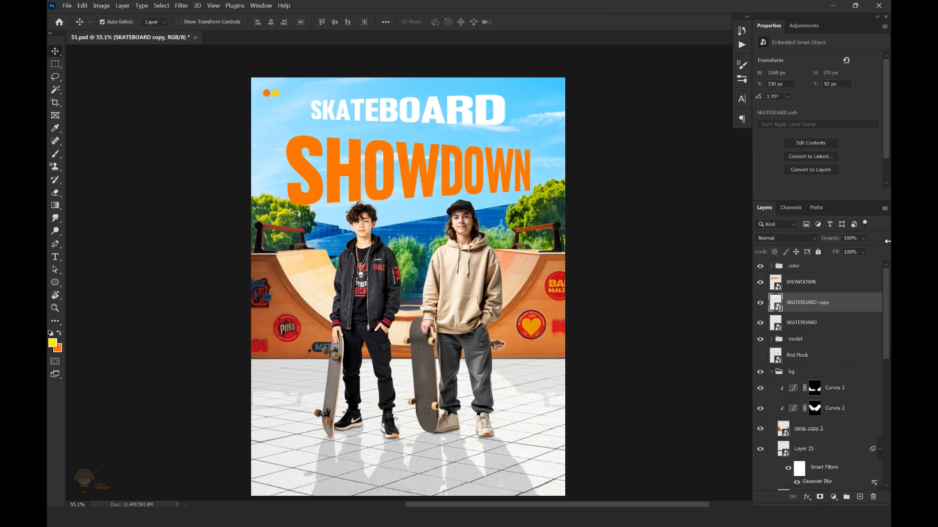
click(742, 45)
click(642, 75)
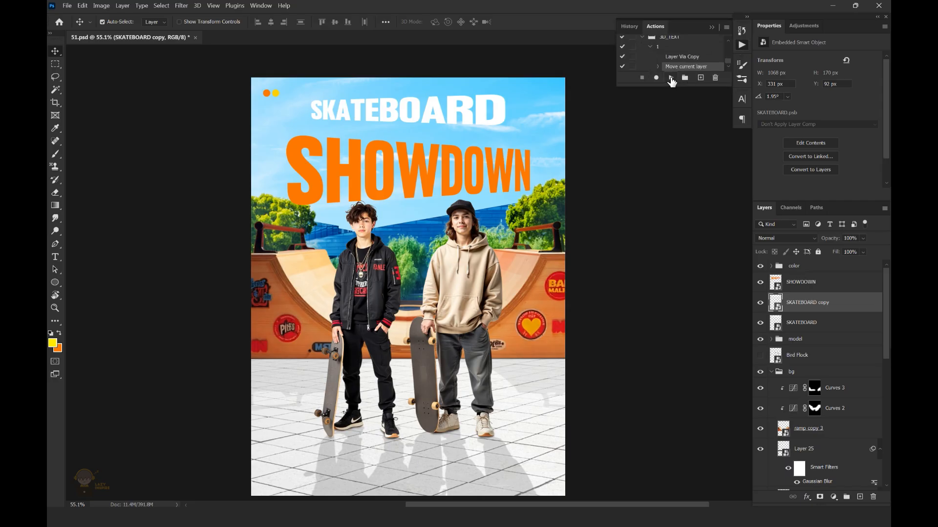
Step: Replay action 1 repeatedly to build a stack of about 30 SKATEBOARD copies extending to the right
click(671, 78)
click(671, 79)
click(671, 78)
click(671, 78)
click(671, 78)
click(670, 78)
click(670, 79)
click(671, 78)
click(672, 78)
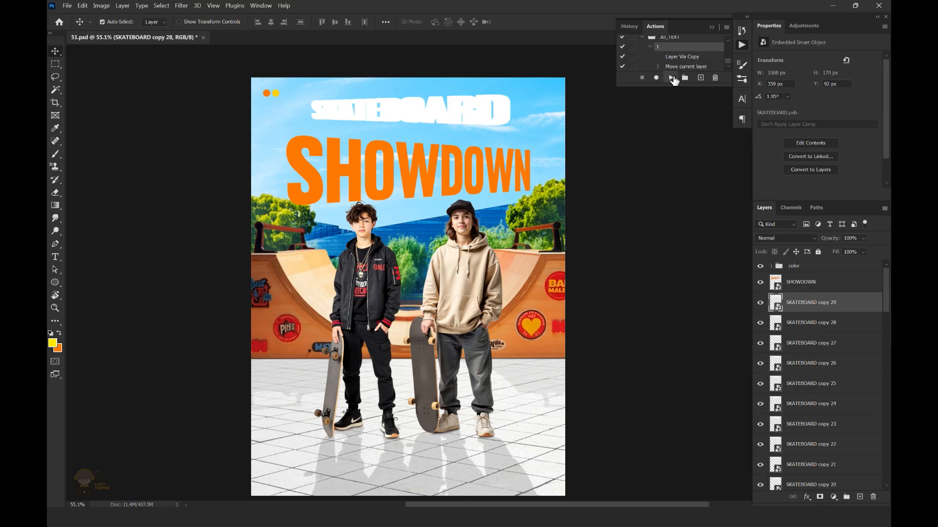
Step: Group all the SKATEBOARD copies and place the group directly beneath the original SKATEBOARD layer
drag(883, 293, 881, 386)
shift+click(846, 342)
key(ctrl+g)
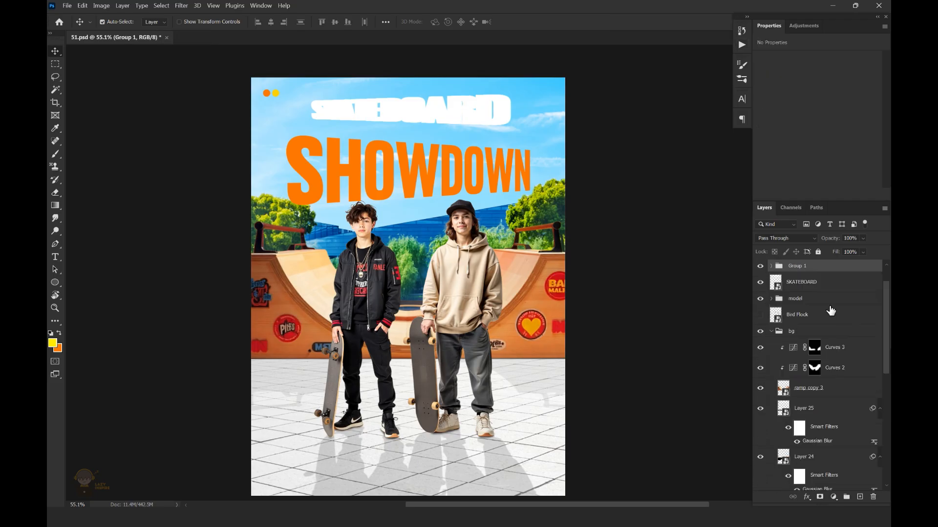
scroll(835, 293, up, 2)
Step: Apply an orange Color Overlay at 100% opacity to the group of SKATEBOARD copies
click(806, 497)
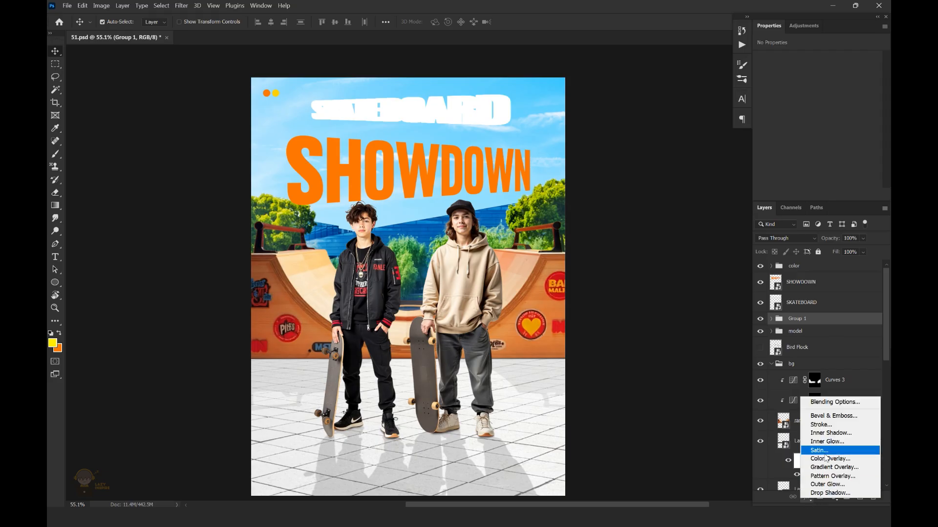
click(830, 448)
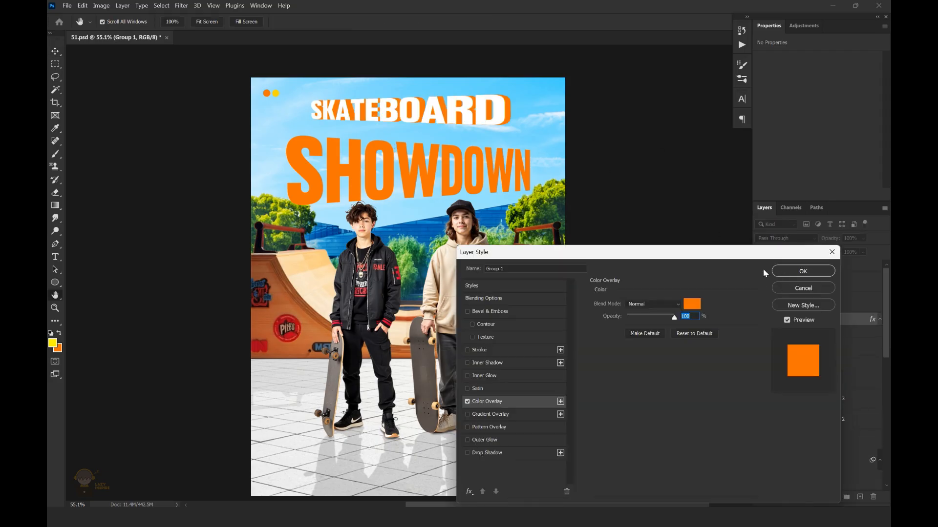
click(803, 271)
Step: Replay action 1 from the topmost copy in the group to deepen the SKATEBOARD extrusion, then save the document
click(771, 319)
click(818, 354)
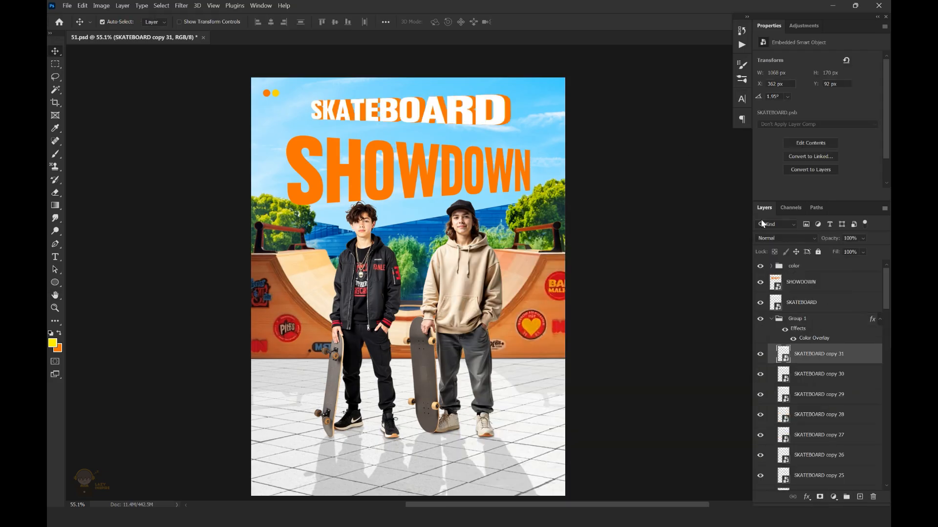
click(741, 44)
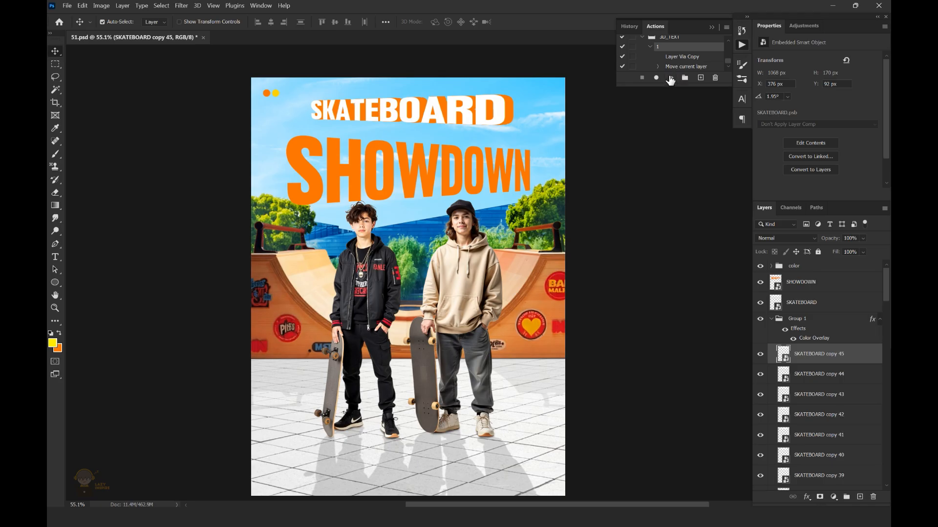
click(671, 79)
click(671, 78)
click(671, 78)
click(770, 319)
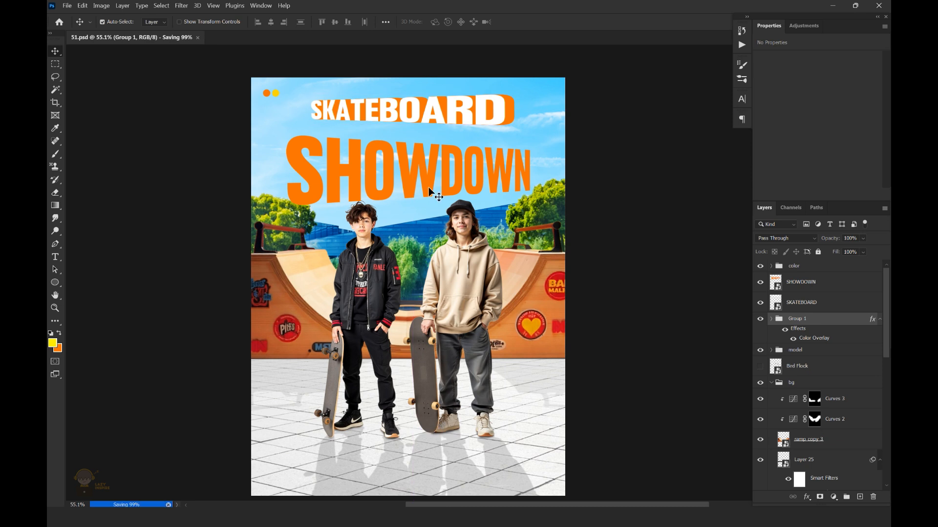
Step: With the SHOWDOWN layer selected, create a new action set named 3D_TEXT_2
click(818, 287)
click(261, 5)
click(293, 70)
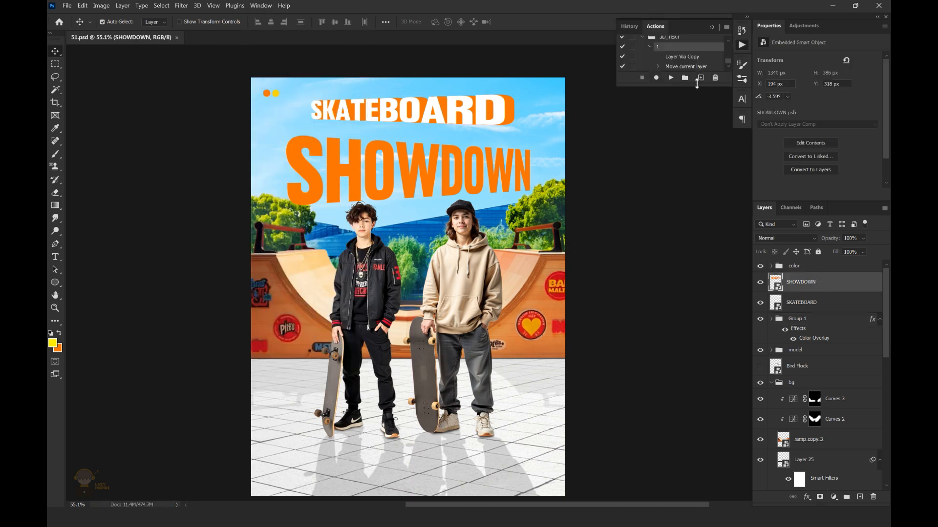
click(684, 78)
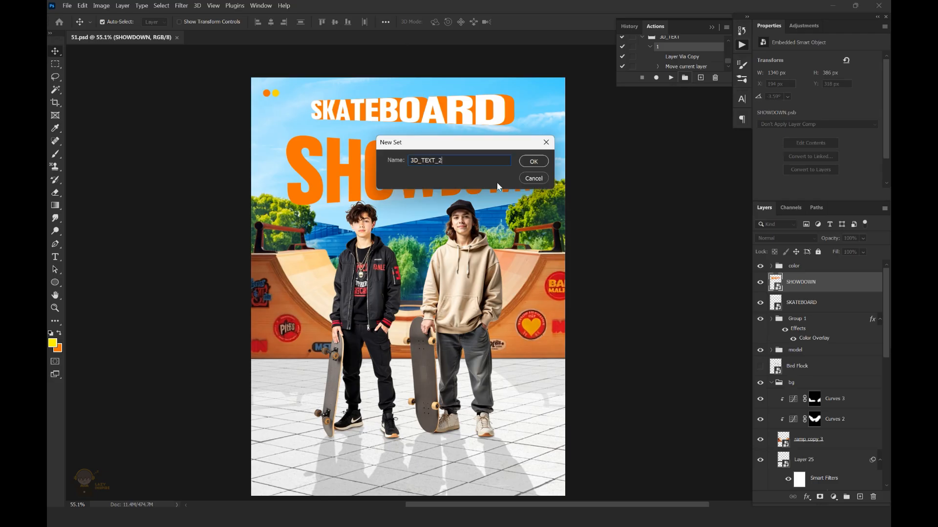
click(533, 161)
Step: Record an action named 2 that duplicates the SHOWDOWN layer and moves the copy 2 px to the left
click(700, 79)
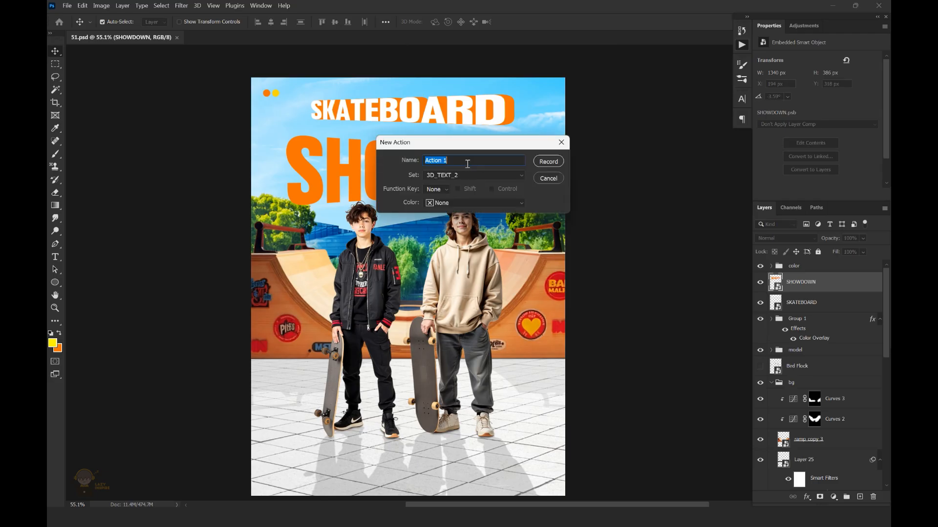
click(547, 162)
key(ctrl+j)
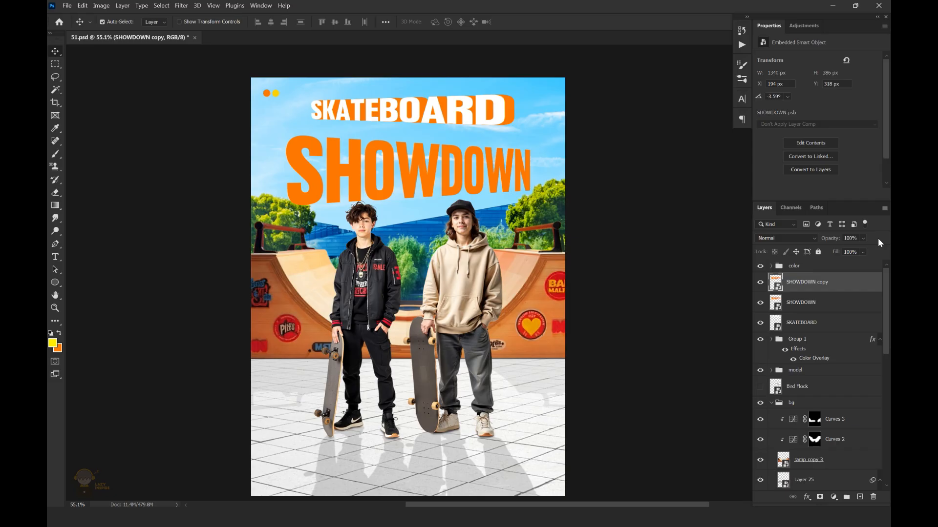
key(Left)
key(Left)
click(742, 44)
click(642, 78)
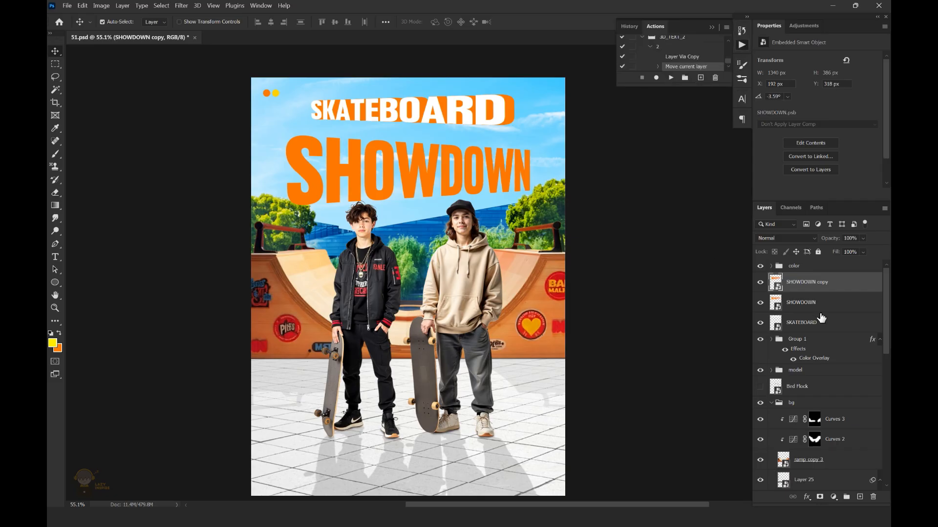
Step: Replay action 2 repeatedly to stack SHOWDOWN copies into a deep extrusion extending to the left
click(670, 47)
click(671, 78)
click(671, 78)
click(671, 78)
click(672, 78)
click(671, 78)
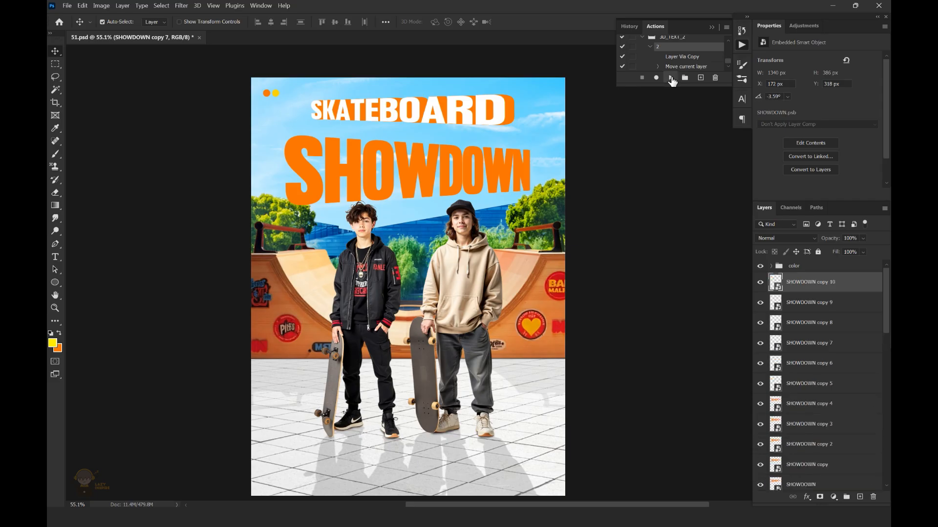
click(672, 78)
click(671, 78)
click(671, 78)
click(672, 78)
click(672, 78)
click(672, 78)
click(672, 78)
click(672, 78)
click(672, 78)
click(671, 77)
Step: Group all the SHOWDOWN copies, leaving the original SHOWDOWN layer outside the group
drag(883, 299, 878, 391)
shift+click(837, 383)
key(ctrl+g)
Step: Apply a white Color Overlay to the group of SHOWDOWN copies and place the group beneath the SHOWDOWN layer
click(807, 496)
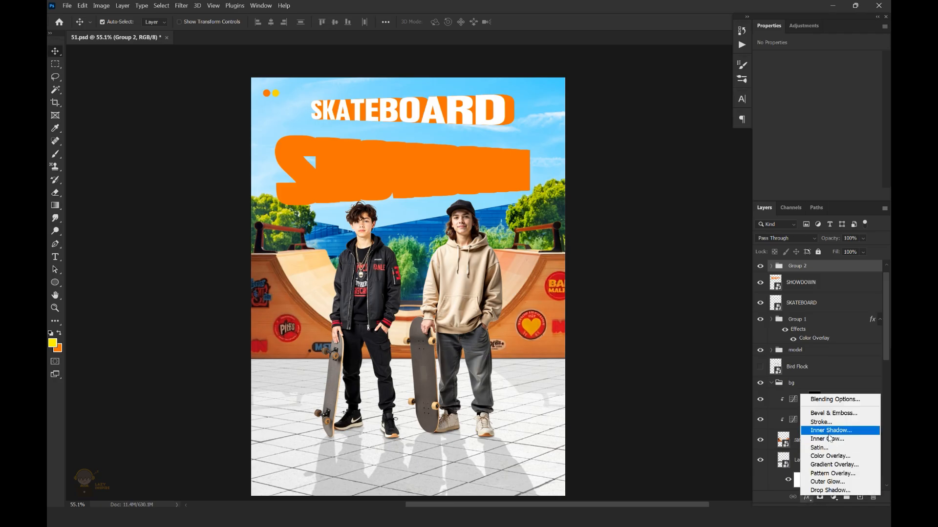
click(826, 455)
click(690, 301)
click(567, 144)
click(790, 139)
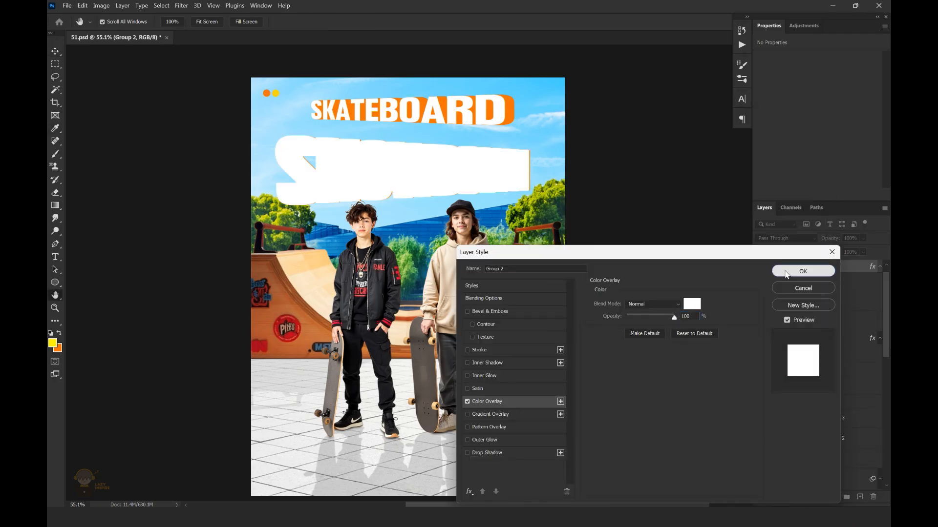
click(802, 269)
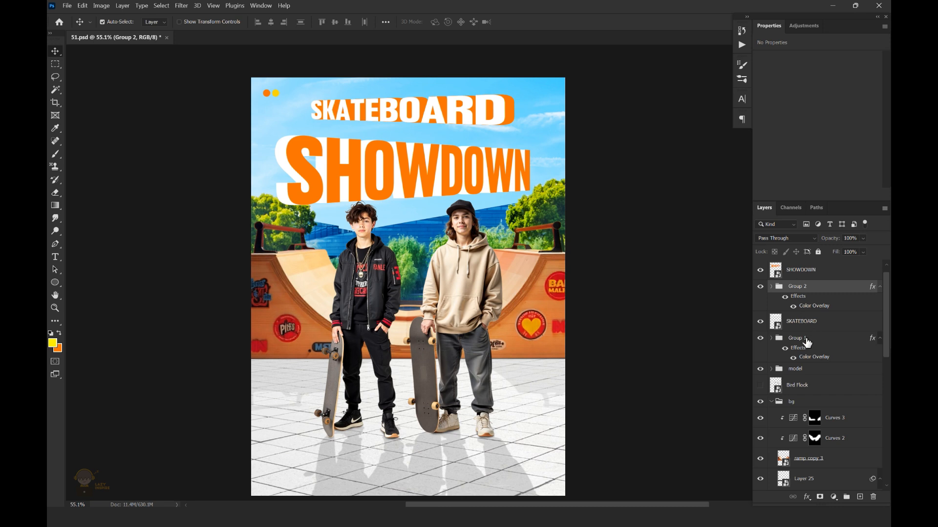
Step: Group both titles with their extrusion groups as TEXT and centre that group horizontally on the canvas
scroll(845, 361, up, 1)
shift+click(837, 358)
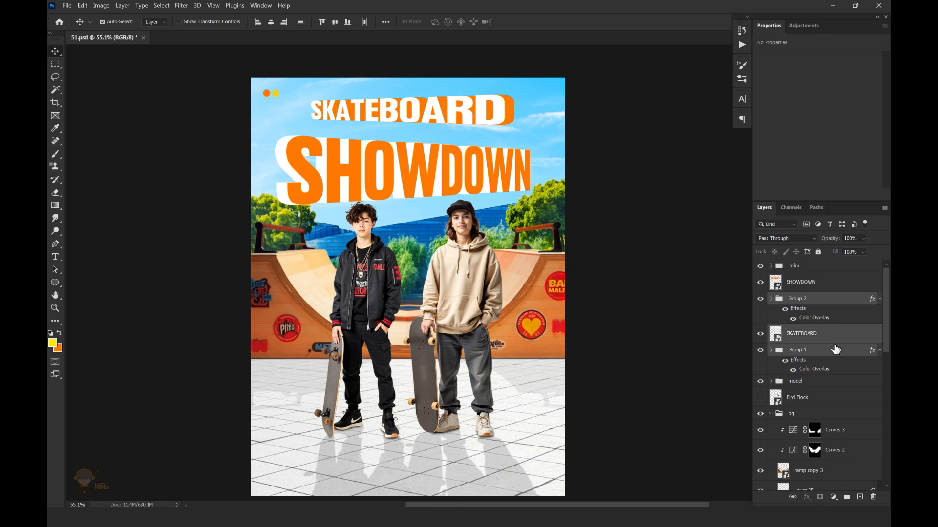
key(ctrl+g)
text(TEXT)
key(Return)
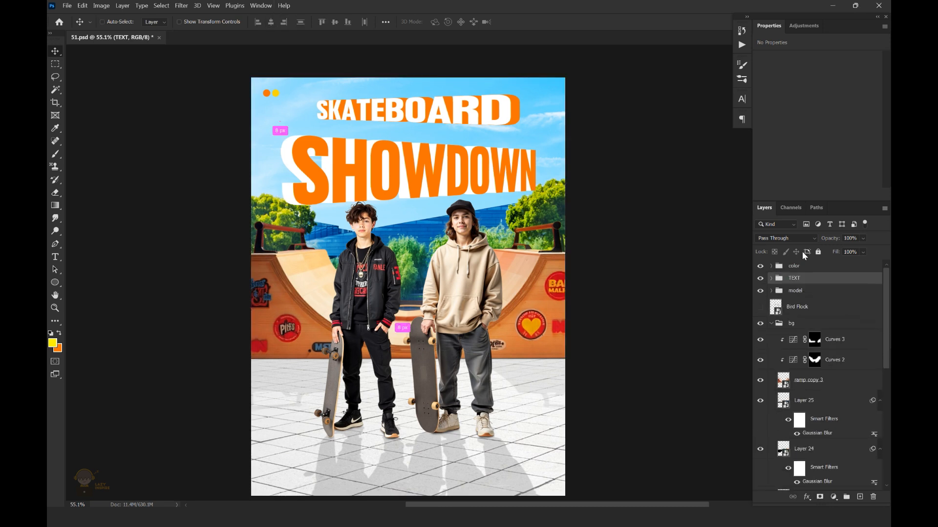
Step: Group the SHOWDOWN layer with its extrusion group inside TEXT and name the new group SHOWDOWN
shift+click(834, 311)
key(ctrl+g)
double_click(803, 290)
text(SHOWD)
key(Return)
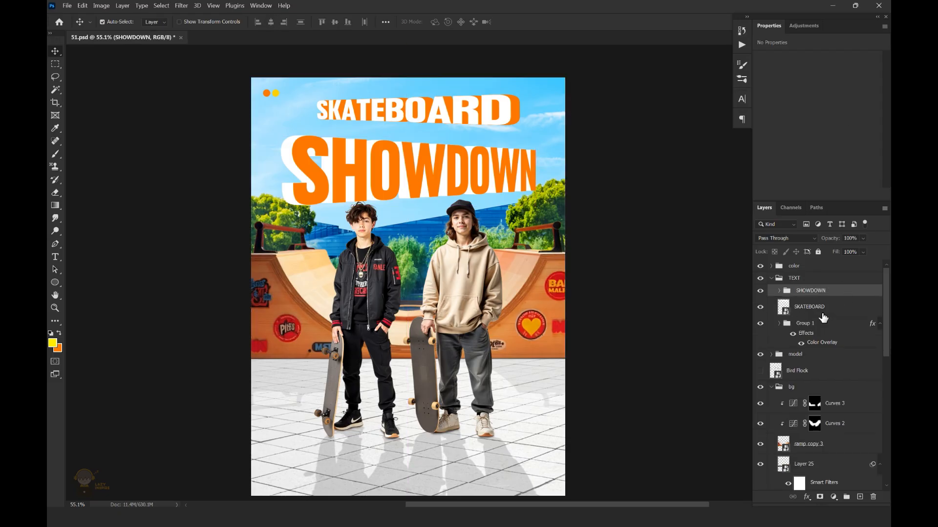
Step: Group the SKATEBOARD layer with its extrusion group inside TEXT and name the new group SKATEBOARD
click(805, 323)
shift+click(831, 309)
key(ctrl+g)
double_click(805, 303)
text(SKATEBOARD)
key(Return)
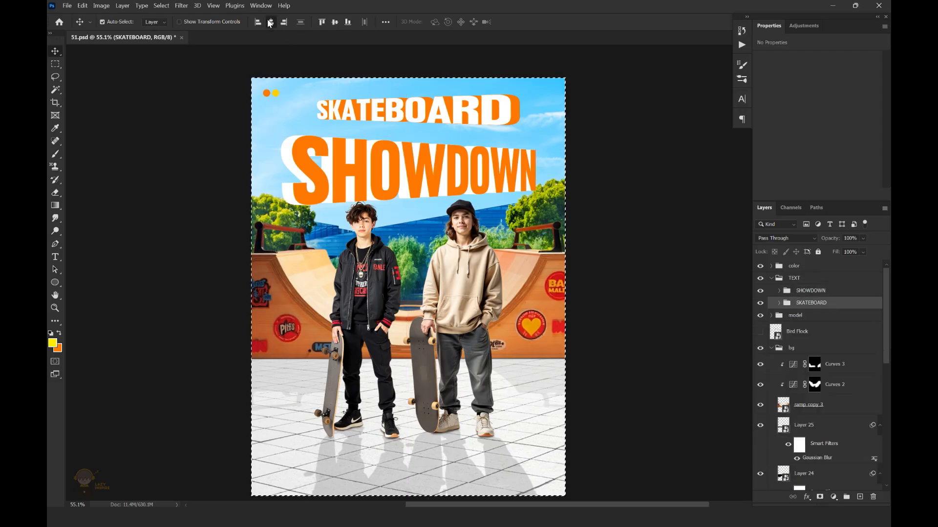
Step: Centre the SKATEBOARD group horizontally on the canvas and scale it up to about 103.5%
key(shift+Left)
key(shift+Left)
key(shift+Left)
key(shift+Left)
key(ctrl+t)
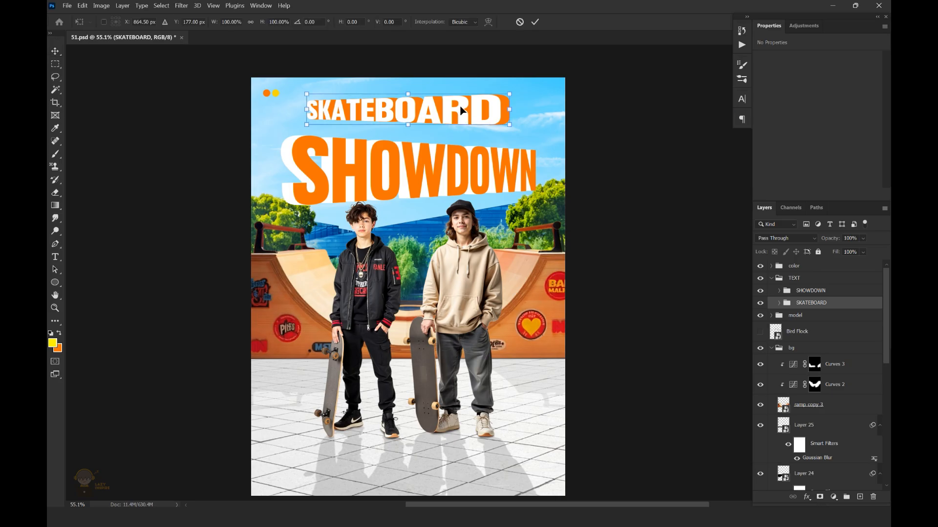
drag(509, 91, 514, 85)
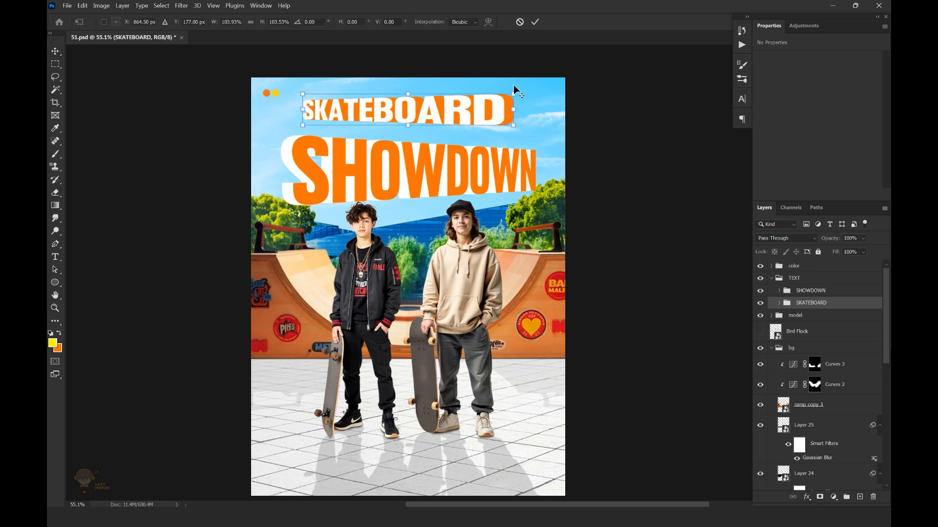
key(Return)
key(ctrl+0)
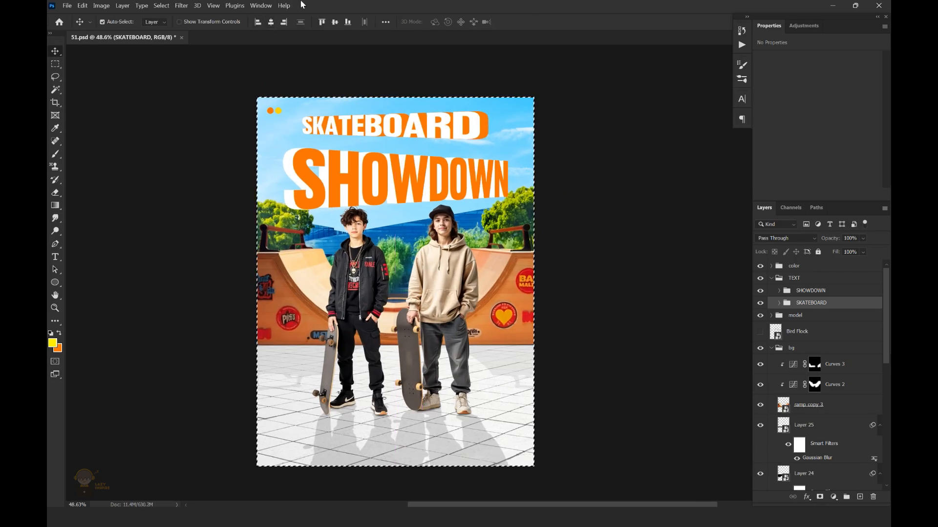
Step: Enlarge the SKATEBOARD group further until it is about as wide as the SHOWDOWN title, and clear the selection
key(ctrl+t)
drag(488, 111, 508, 107)
drag(293, 109, 283, 102)
click(534, 22)
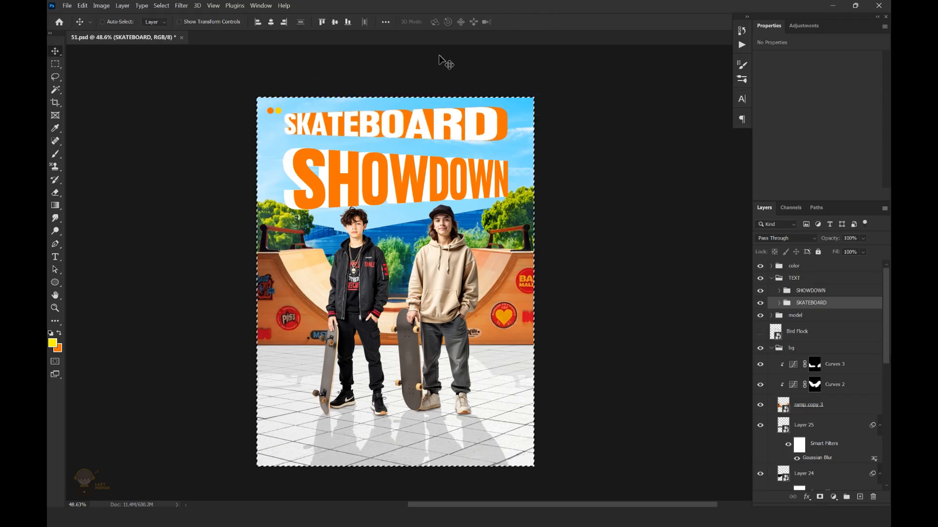
key(ctrl)
scroll(557, 177, down, 4)
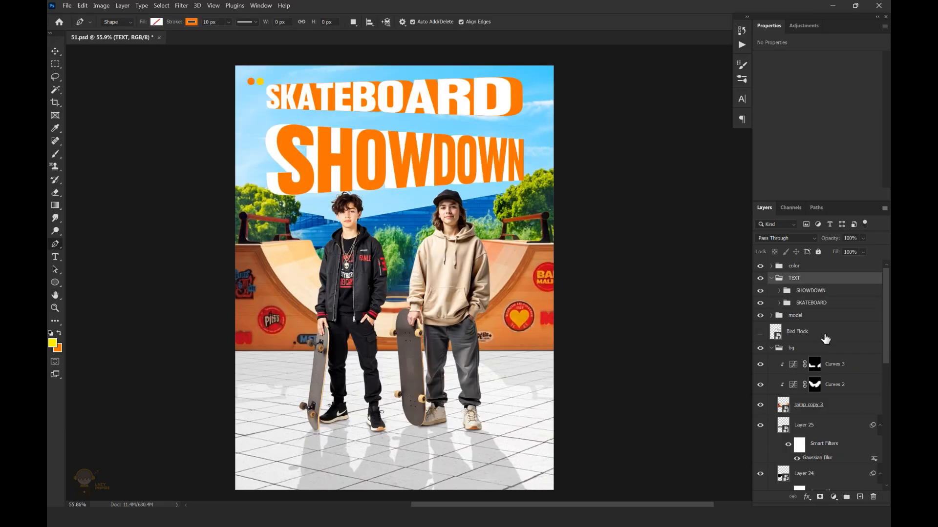
Step: Draw a straight line about 1390 px wide between SKATEBOARD and SHOWDOWN on a new layer, with a 50 px orange stroke
click(860, 497)
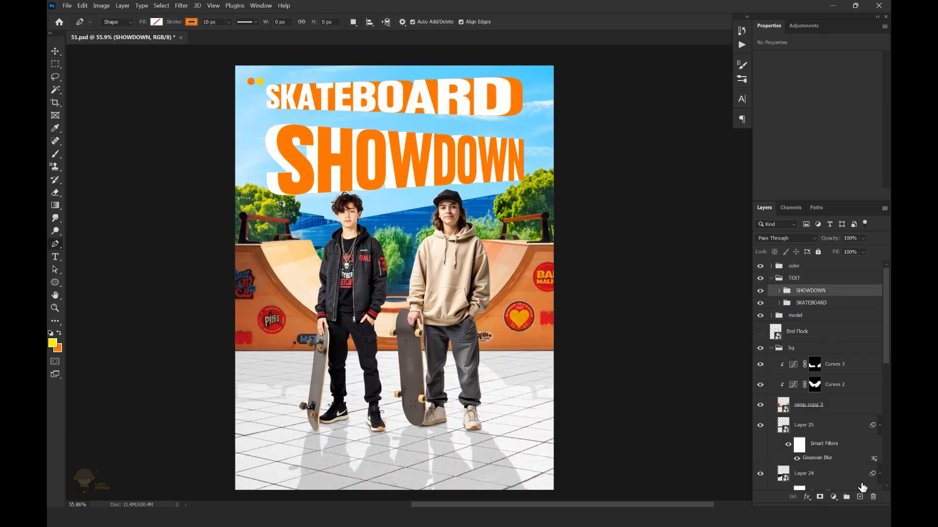
click(221, 22)
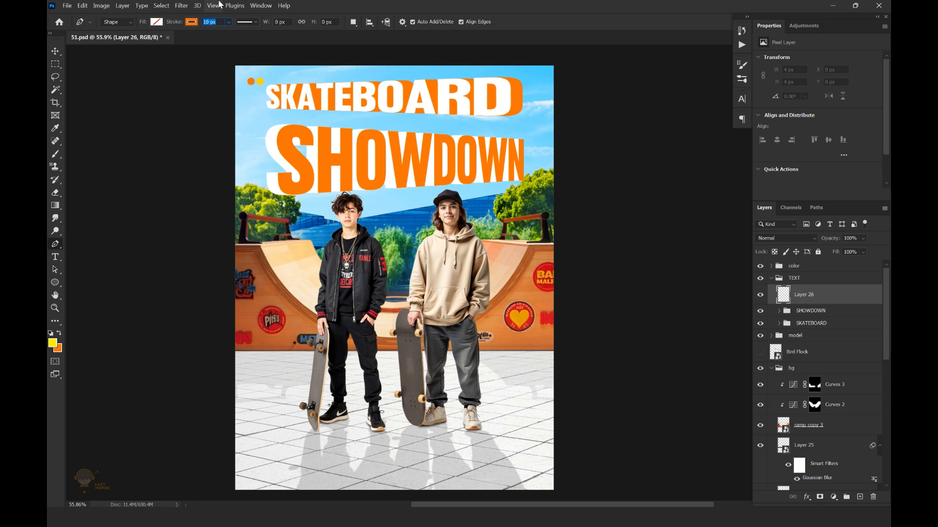
scroll(296, 109, up, 2)
click(243, 126)
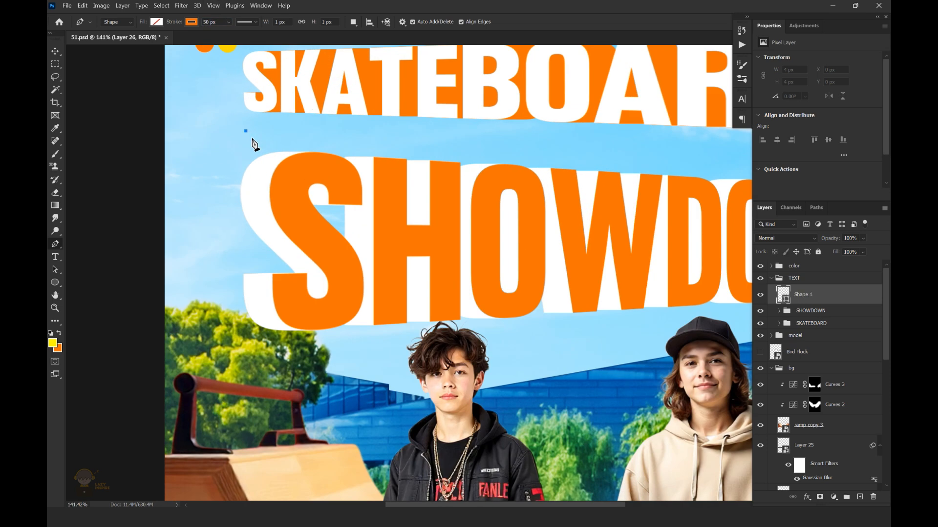
scroll(504, 169, down, 1)
click(500, 162)
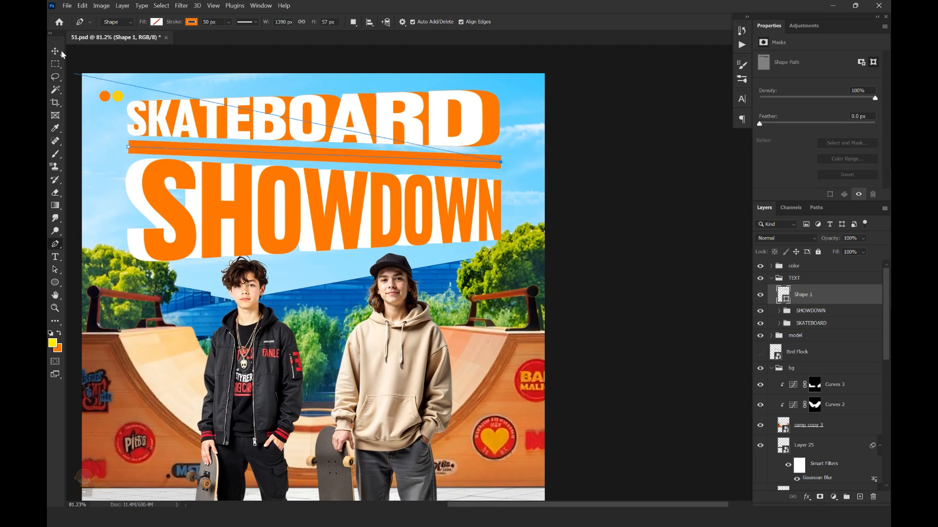
Step: Set the stroke width of the orange line between the two titles to 45 px
key(v)
scroll(584, 193, down, 3)
scroll(419, 156, up, 4)
click(55, 283)
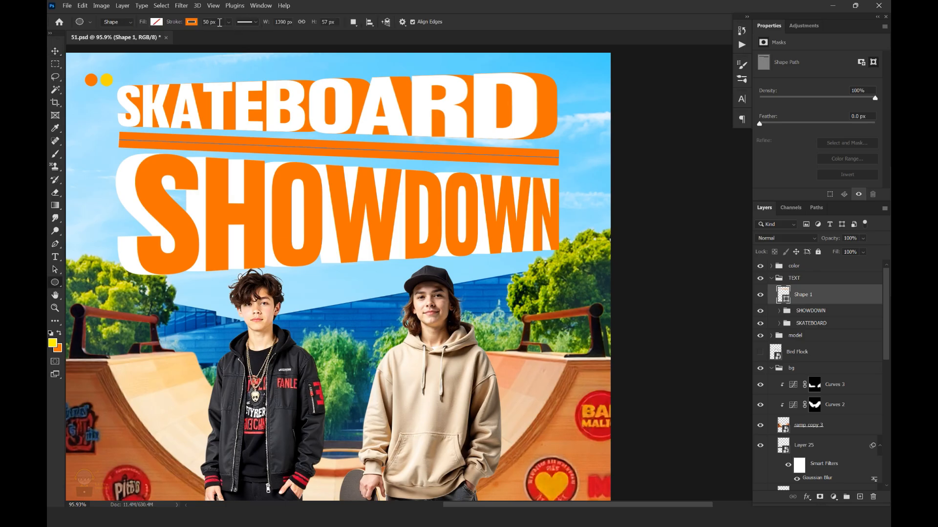
click(218, 22)
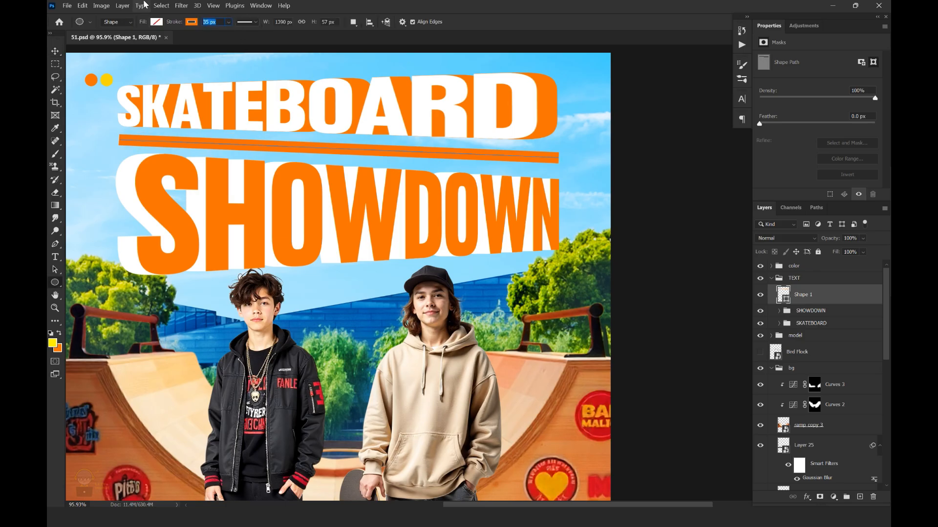
text(45)
key(Return)
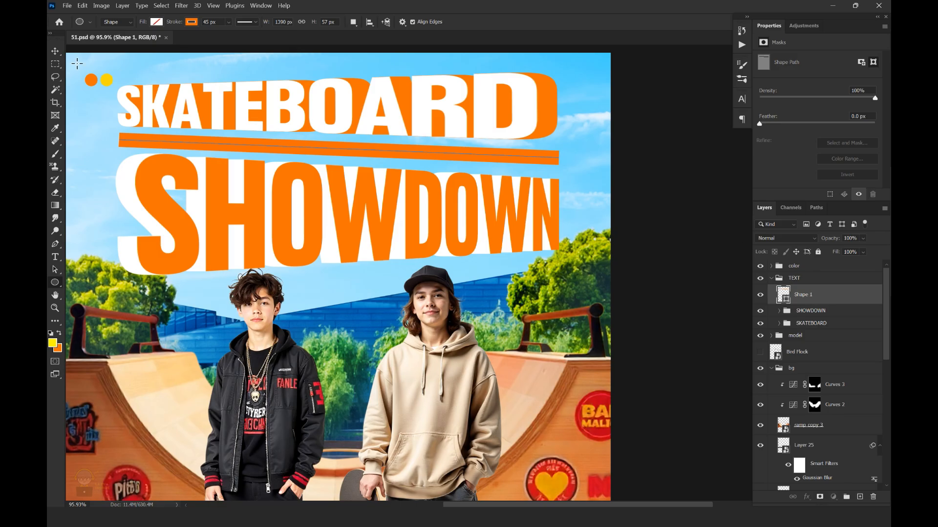
Step: Duplicate the orange line and give the copy a 10 px white dashed stroke
key(v)
key(ctrl+j)
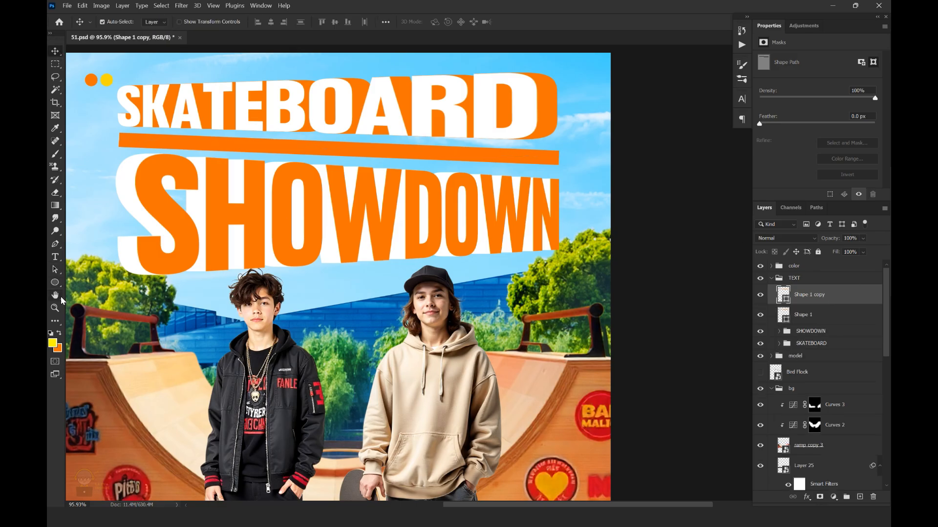
click(56, 284)
drag(218, 22, 211, 4)
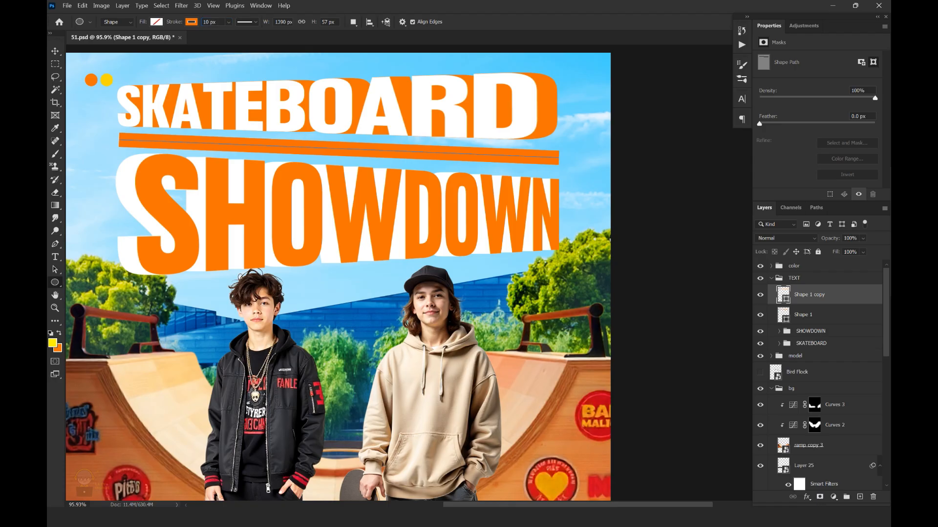
click(192, 22)
click(134, 69)
click(287, 22)
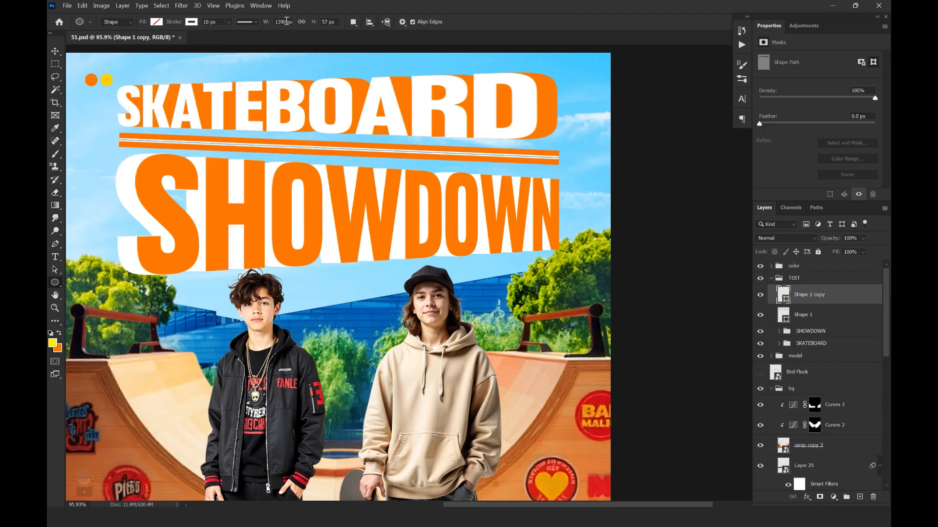
click(249, 25)
click(240, 64)
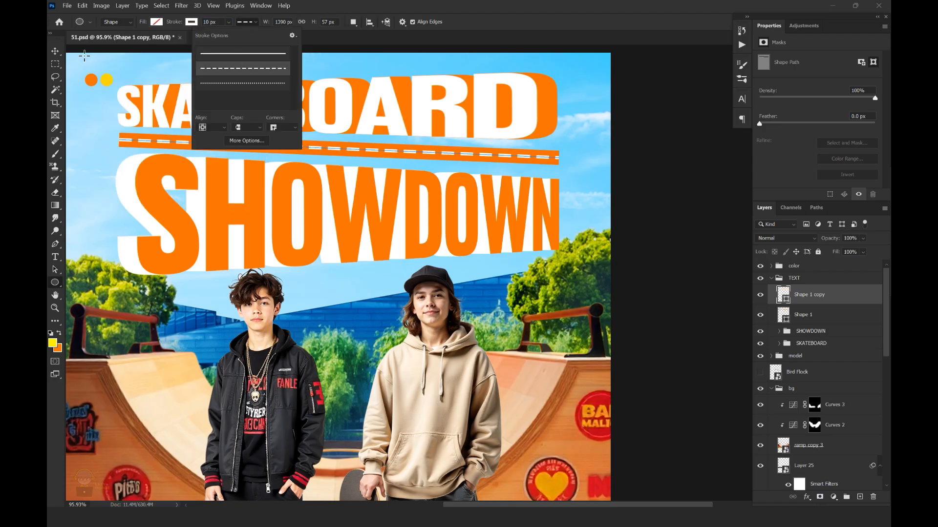
Step: Scale the white dashed line down to about 1350 px wide so it sits inside the ends of the orange bar
key(ctrl+t)
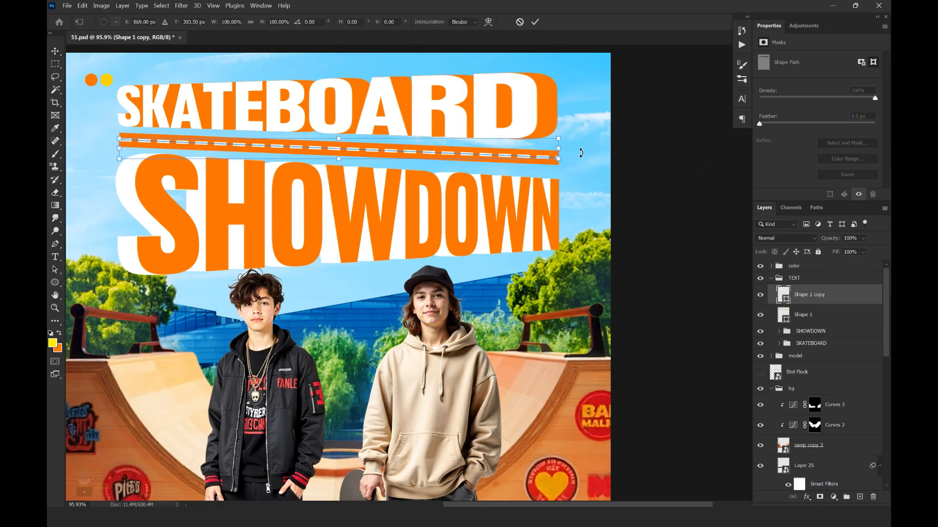
click(535, 21)
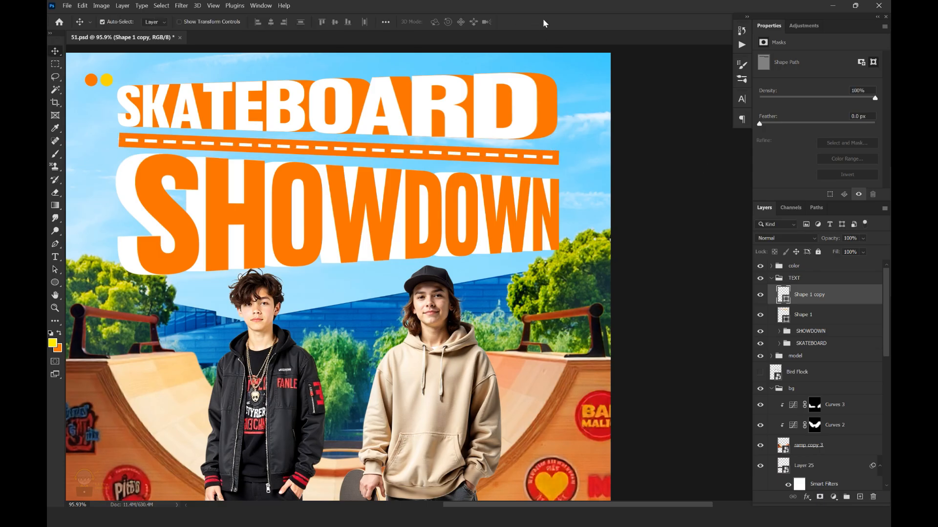
scroll(524, 170, down, 3)
drag(524, 169, 462, 185)
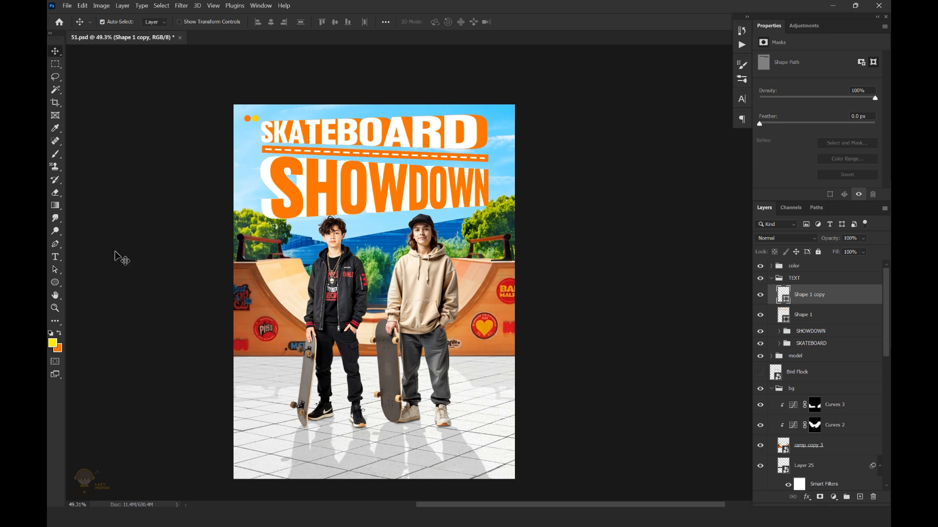
Step: Customise the dash pattern of the white line so that its dashes are shorter
key(u)
click(247, 22)
click(249, 141)
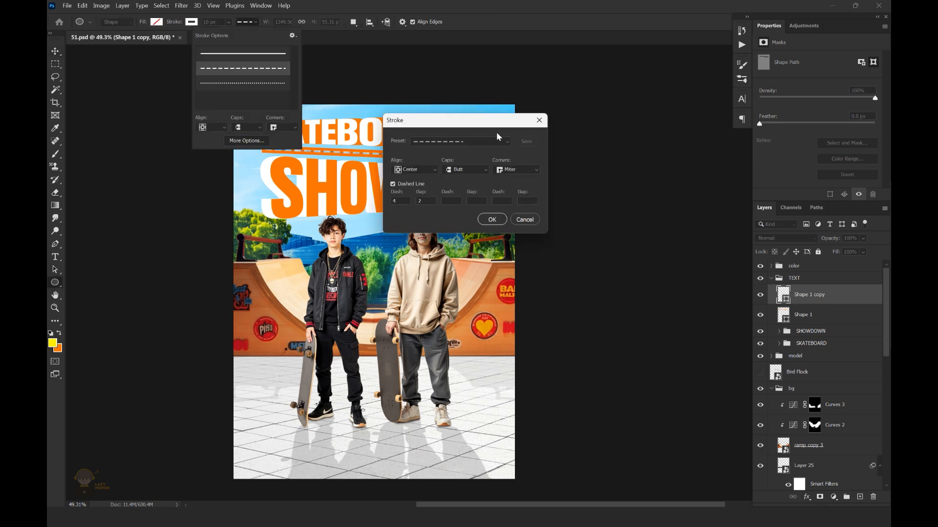
text(1)
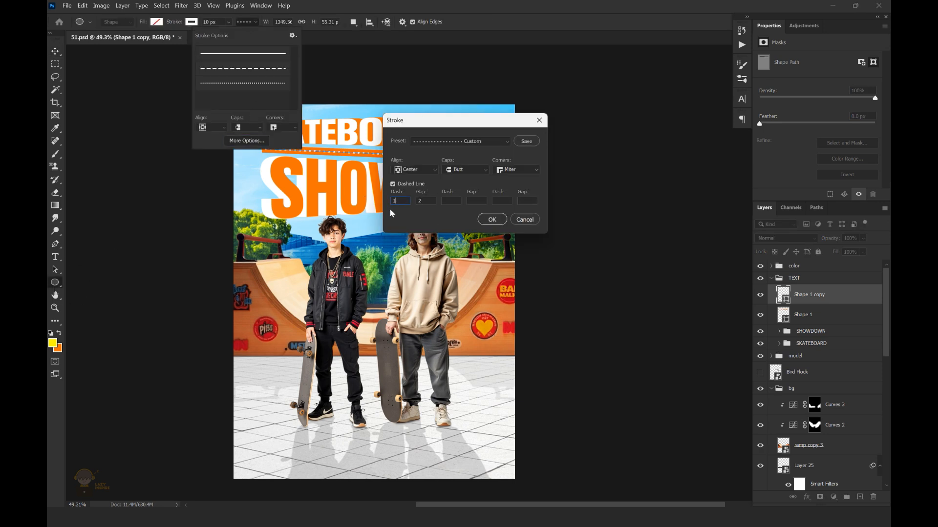
click(499, 220)
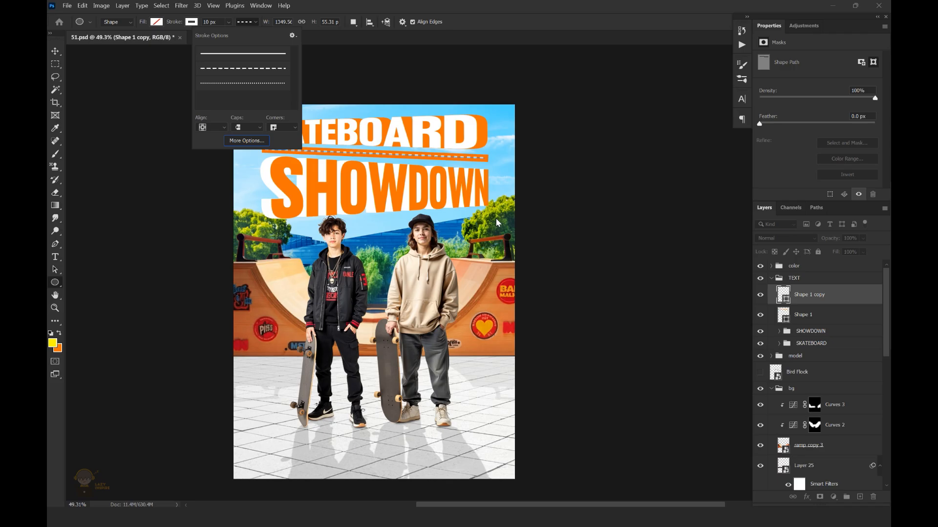
Step: Adjust the stroke width of the white dashed line and save the document
click(55, 51)
scroll(555, 158, down, 2)
key(u)
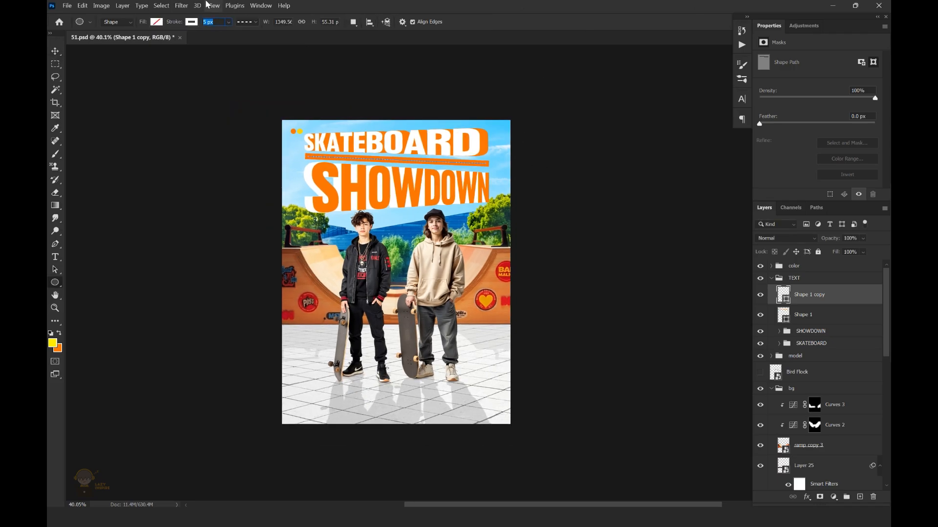
click(55, 51)
key(ctrl+s)
Step: Add a 3 px white outside stroke to the extrusion group of the SKATEBOARD title
scroll(557, 176, up, 5)
ctrl+click(567, 151)
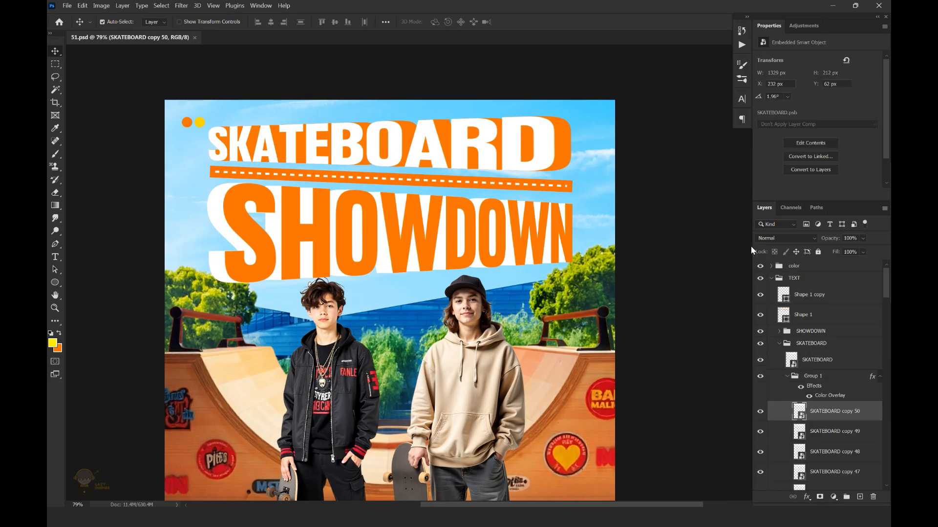
double_click(872, 376)
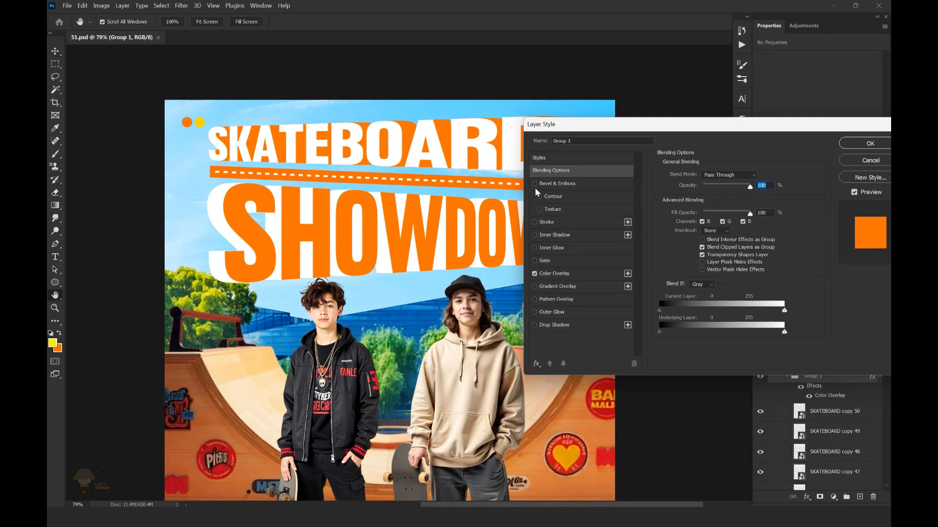
click(546, 223)
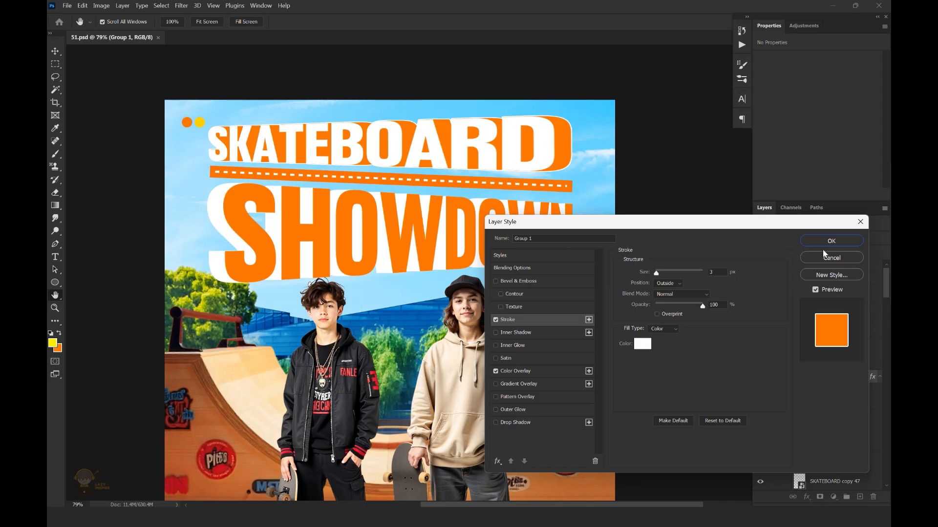
click(827, 242)
Step: Add a 3 px outside stroke in the title's orange to the SHOWDOWN extrusion group and save the document
ctrl+click(215, 275)
double_click(872, 365)
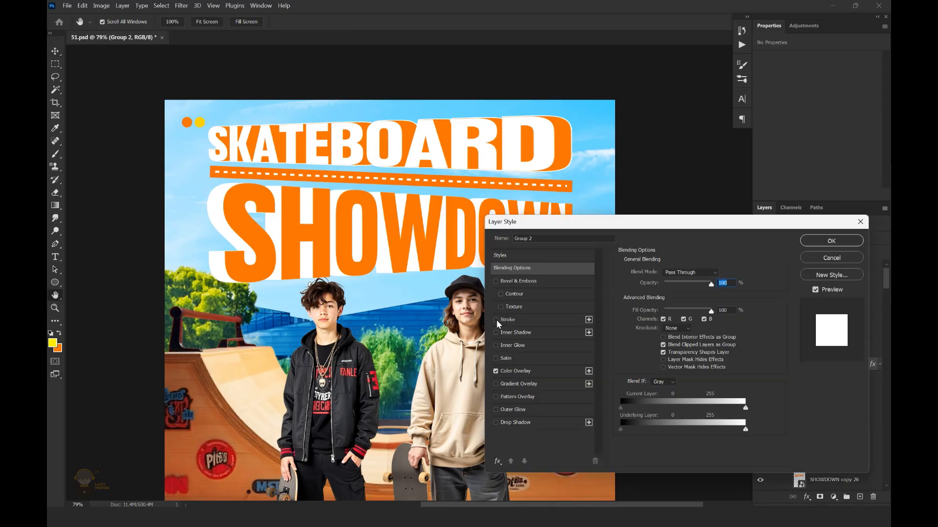
click(496, 321)
click(643, 343)
click(494, 195)
click(770, 136)
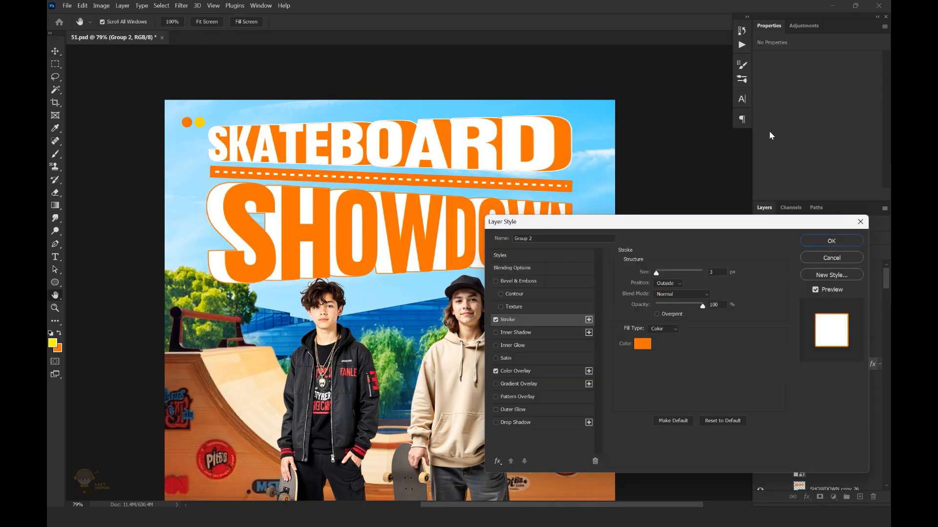
click(831, 240)
key(v)
key(ctrl+0)
key(ctrl+s)
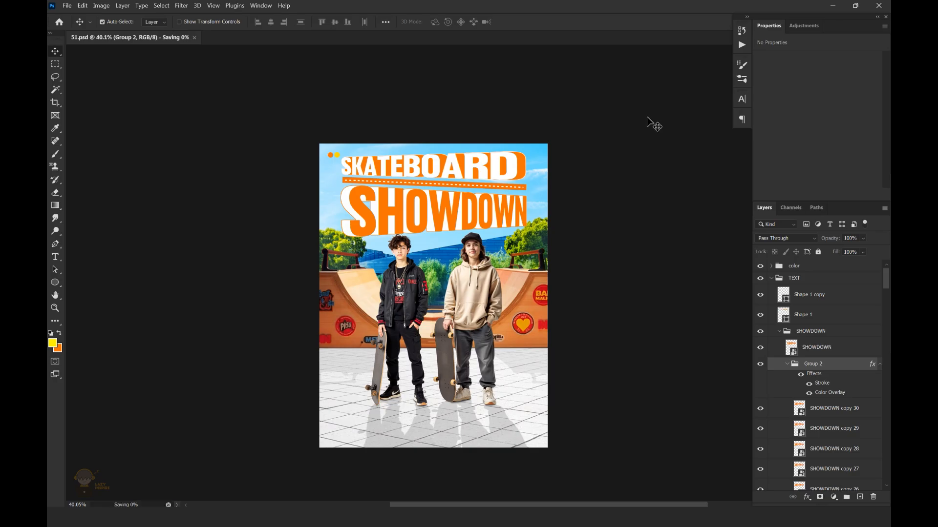
Step: Move the SKATEBOARD group slightly up, centred horizontally on the canvas, and save the document
scroll(536, 209, up, 4)
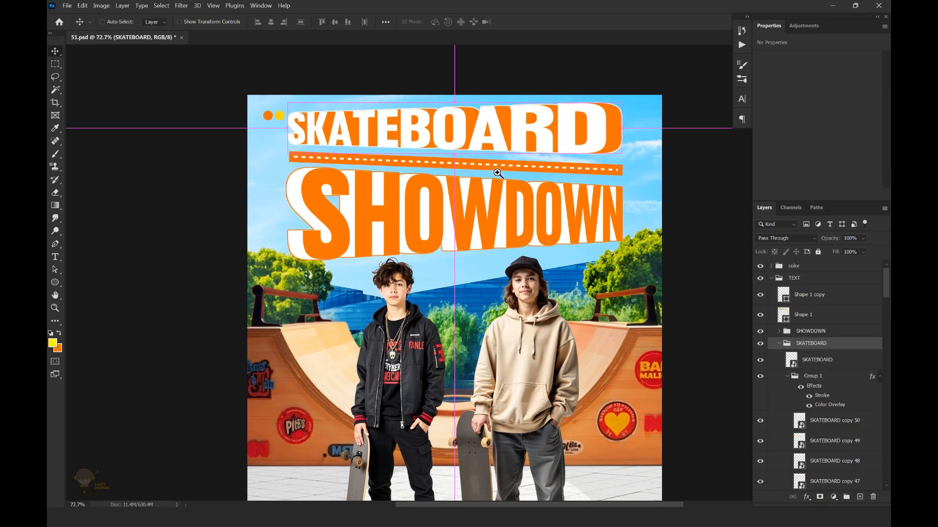
scroll(525, 186, down, 4)
scroll(525, 186, up, 2)
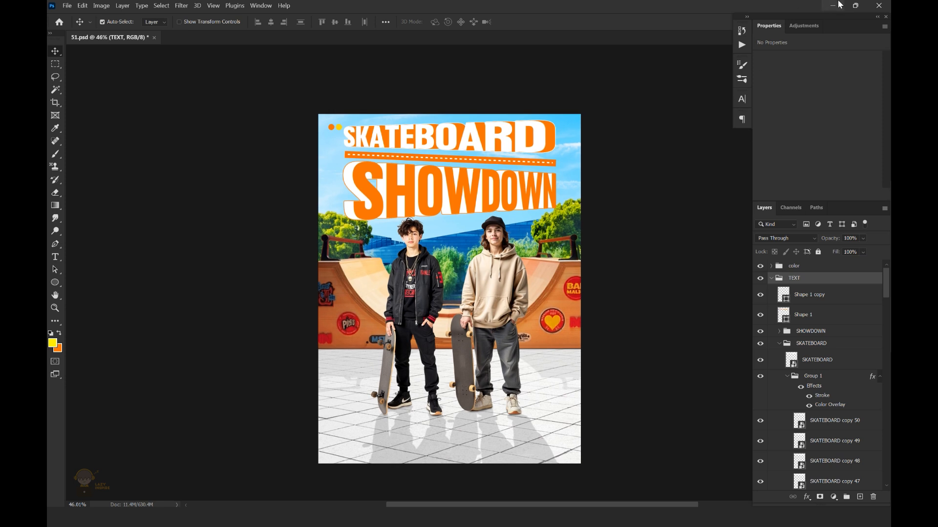
key(ctrl+s)
Step: Nudge the TEXT group slightly down and collapse the TEXT and bg groups
click(771, 278)
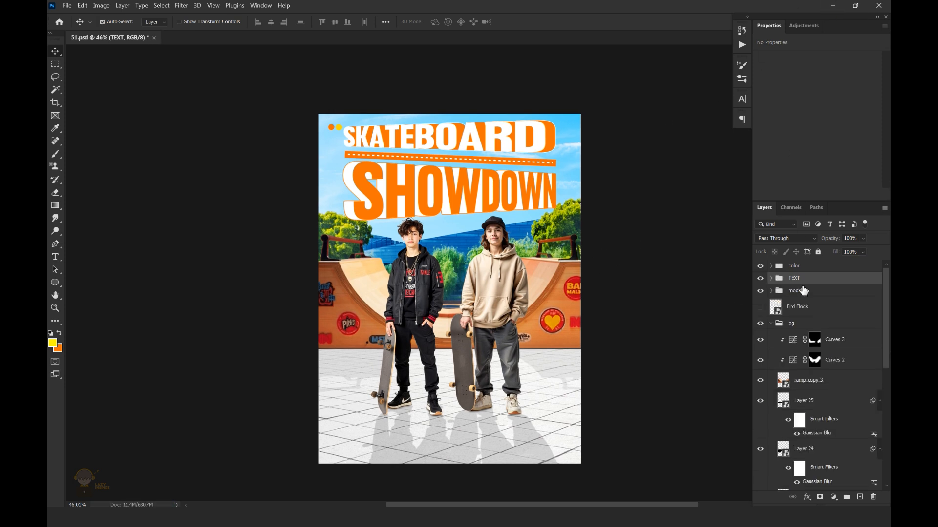
click(781, 323)
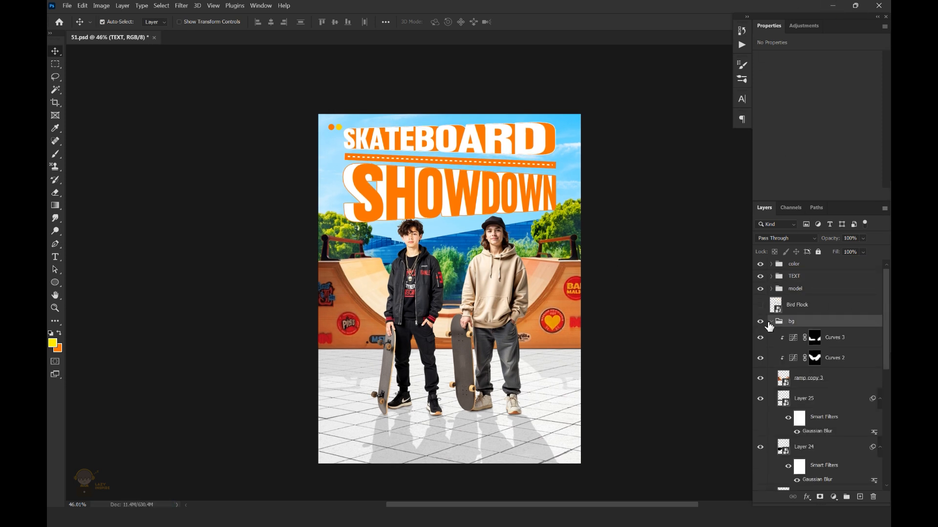
click(771, 323)
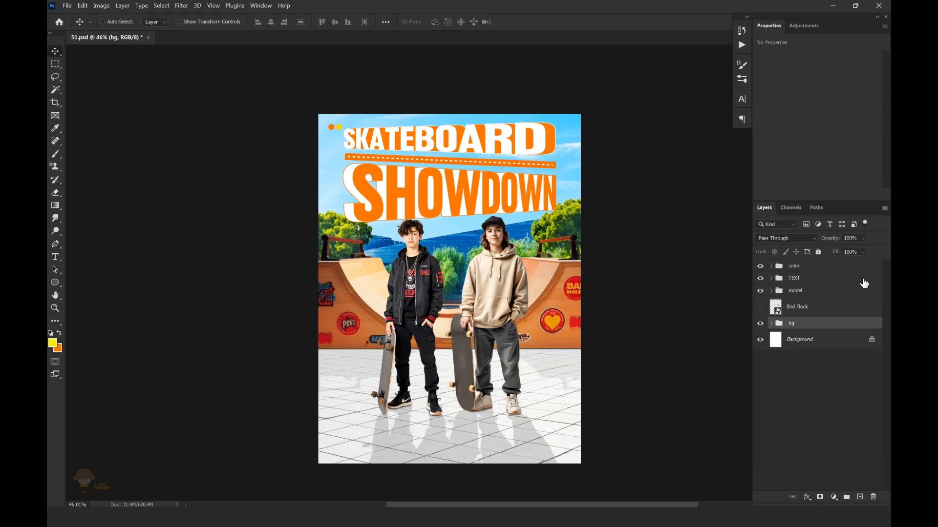
Step: Move the model and bg groups together slightly down below the title and save the document
ctrl+click(809, 293)
key(shift+Down)
key(shift+Down)
key(shift+Down)
key(shift+Down)
key(shift+Down)
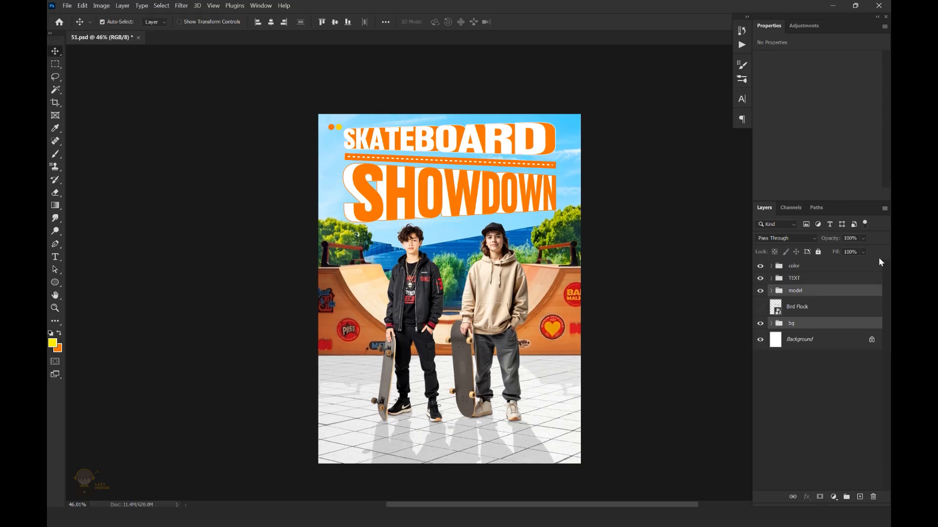
key(shift+Up)
key(shift+Up)
key(shift+Down)
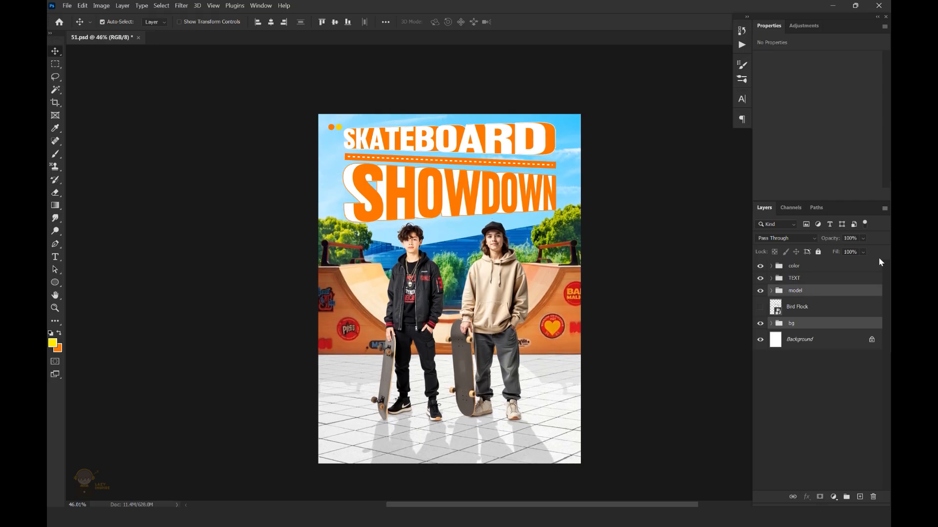
key(ctrl+s)
Step: Add an orange "1vs1" text layer in Superion Regular, 22.64 pt, at the black-jacketed skater's head, on top inside TEXT
scroll(595, 181, down, 2)
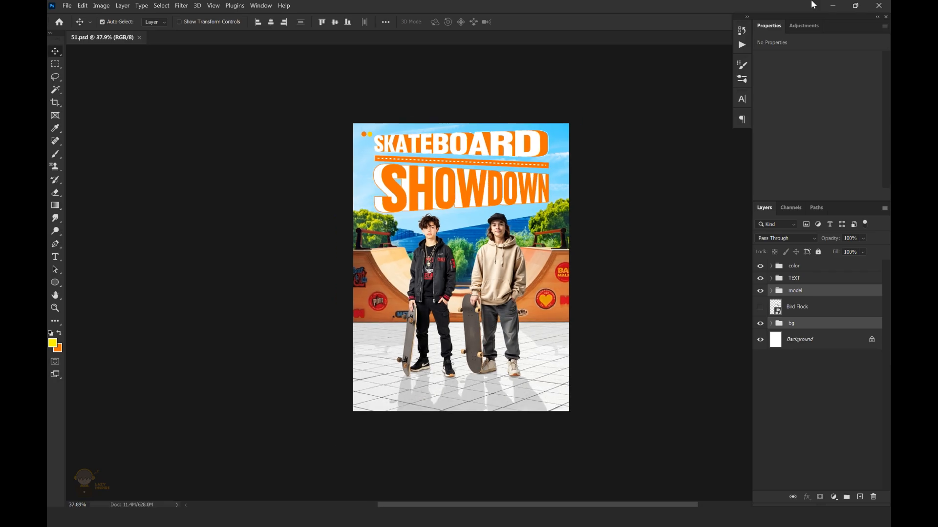
scroll(453, 149, up, 8)
key(t)
click(769, 279)
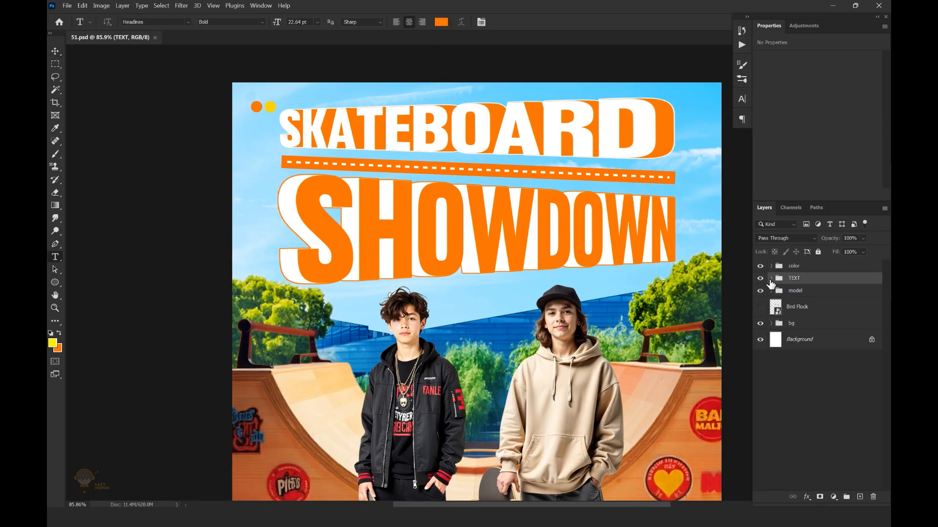
click(771, 278)
click(799, 295)
click(388, 302)
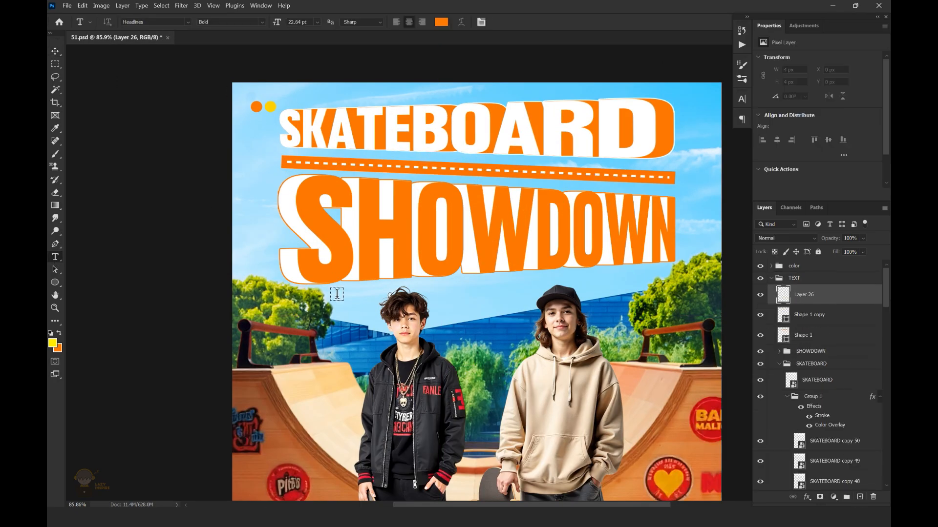
click(517, 22)
key(v)
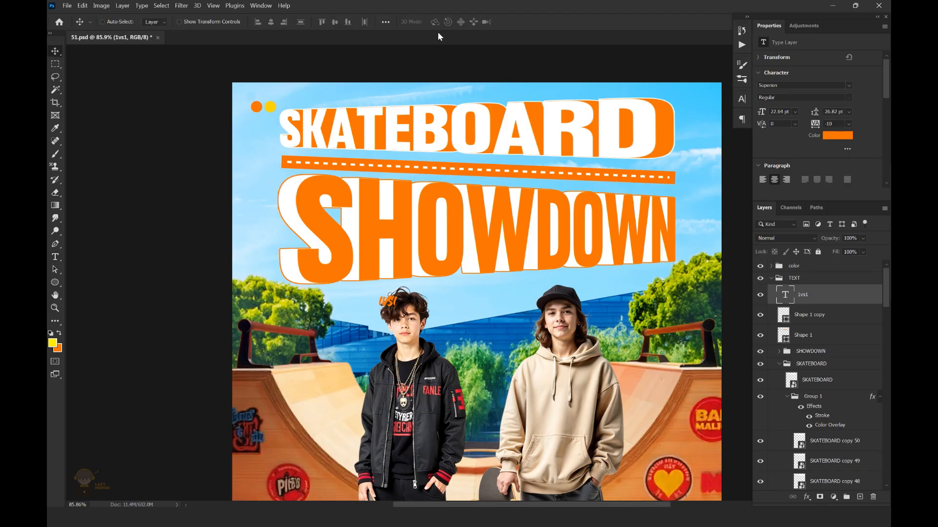
Step: Enlarge the orange 1vs1 text to about 91.36 pt and place it over the dashed divider between SKATEBOARD and SHOWDOWN
key(ctrl+t)
drag(399, 294, 426, 274)
drag(400, 293, 479, 160)
click(535, 22)
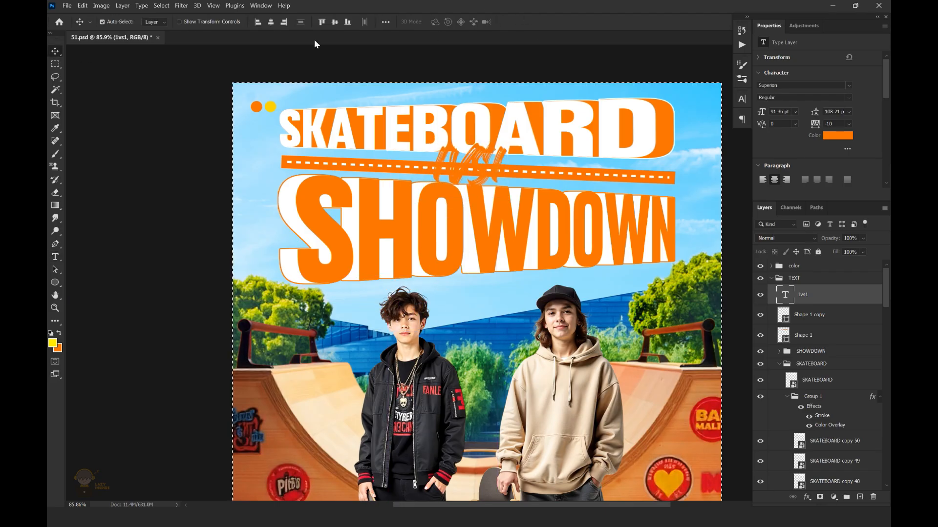
Step: Add a thin white outside stroke at 100% opacity to the 1vs1 text layer and save the document
click(806, 495)
click(823, 416)
click(644, 344)
drag(599, 190, 559, 74)
click(791, 139)
drag(660, 276, 658, 273)
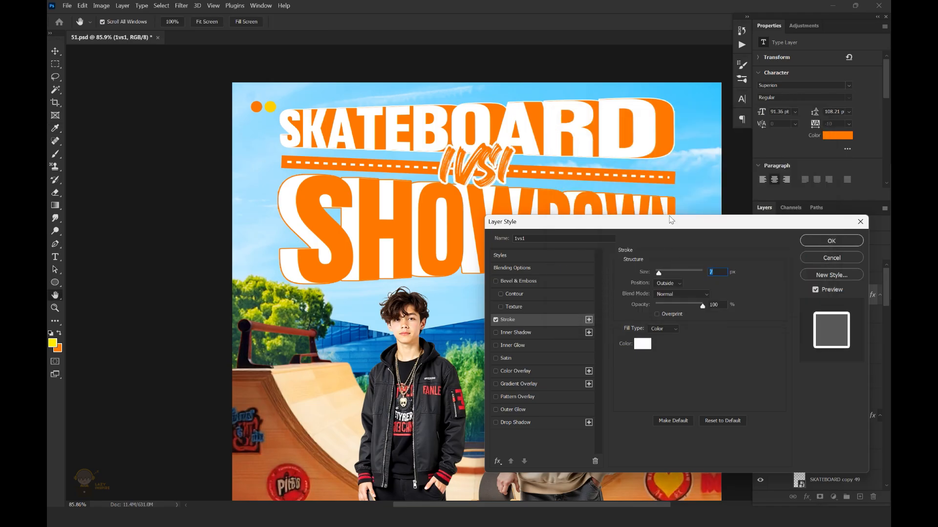
click(823, 239)
scroll(518, 154, down, 8)
key(ctrl+s)
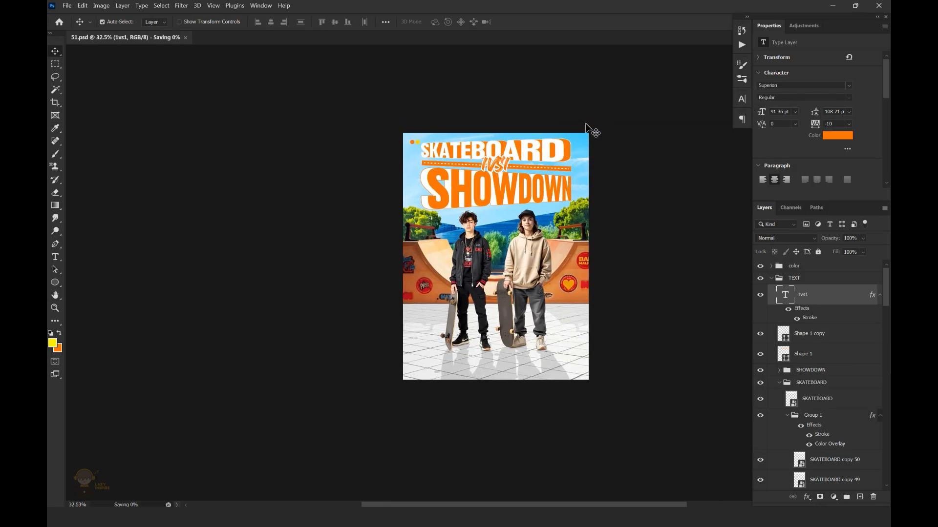
Step: Widen the kerning between the characters of the 1vs1 text, around both the first 1 and the last 1
scroll(493, 157, up, 8)
click(55, 257)
click(475, 173)
key(alt+Right)
key(alt+Right)
key(alt+Right)
key(alt+Right)
key(alt+Right)
key(Right)
key(Right)
key(alt+Right)
key(alt+Right)
key(alt+Right)
key(alt+Right)
key(ctrl+Return)
Step: Centre the 1vs1 text horizontally on the canvas, clear the selection, and save the document
key(v)
key(ctrl+a)
click(271, 22)
key(ctrl+d)
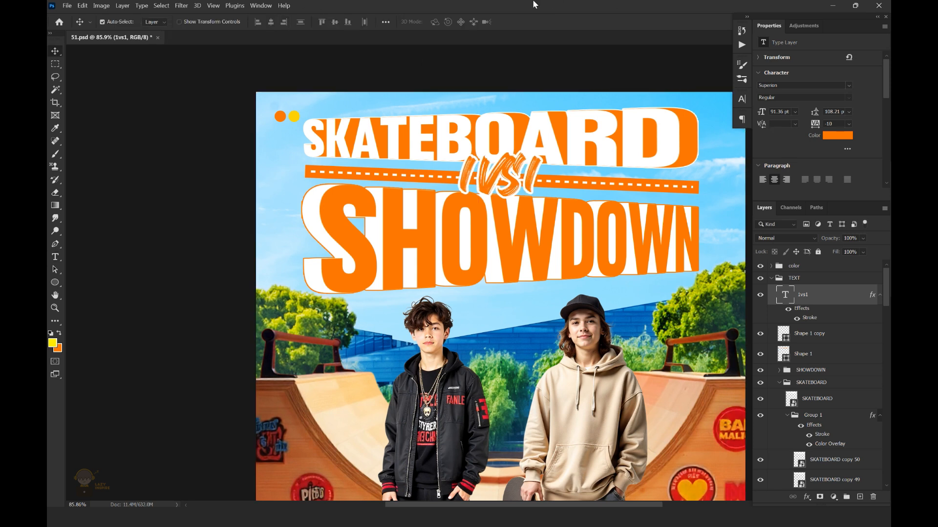
key(ctrl+s)
Step: Add a Multiply drop shadow to the 1vs1 text in dark blue #002637, 28% opacity, 112° angle, 18 px distance, 16 px size
double_click(873, 294)
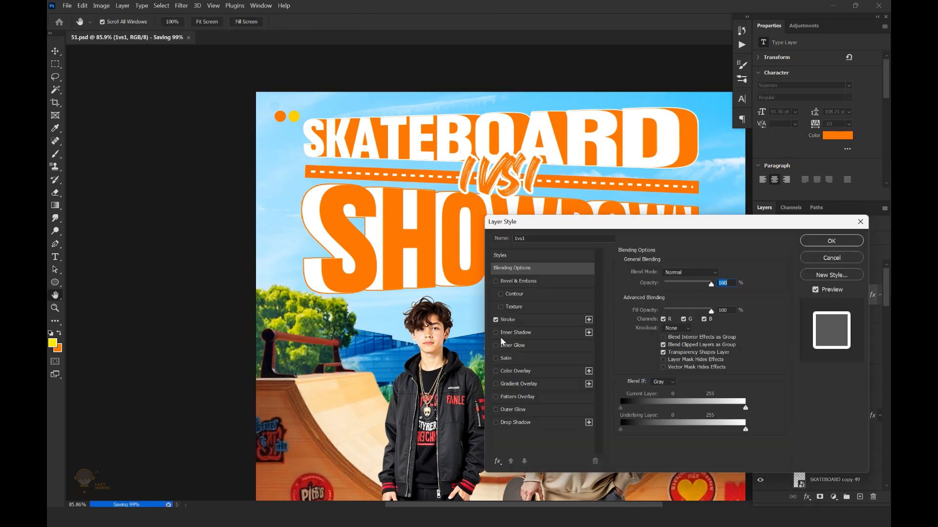
click(499, 424)
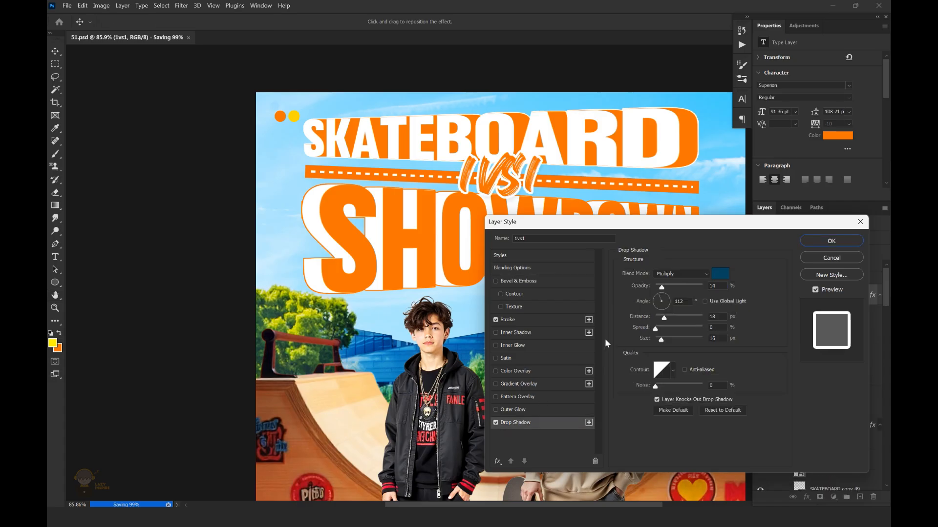
click(716, 275)
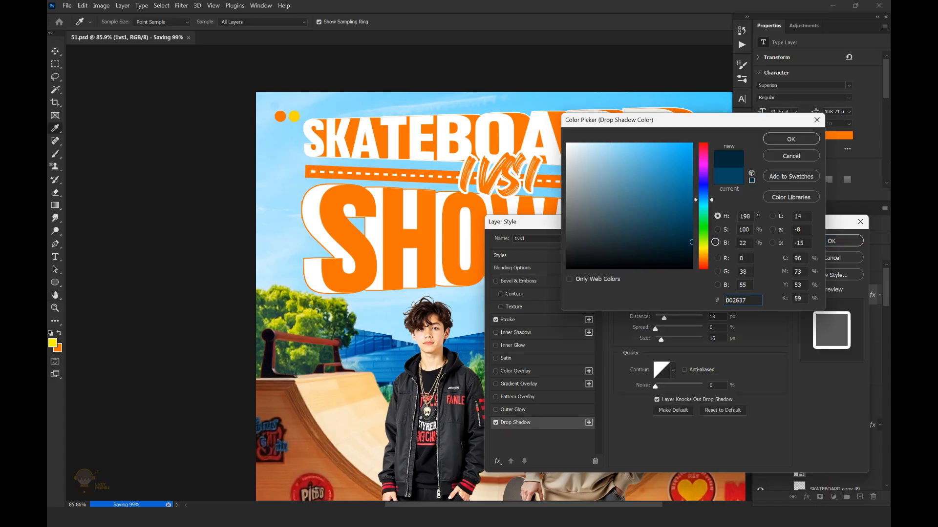
click(791, 139)
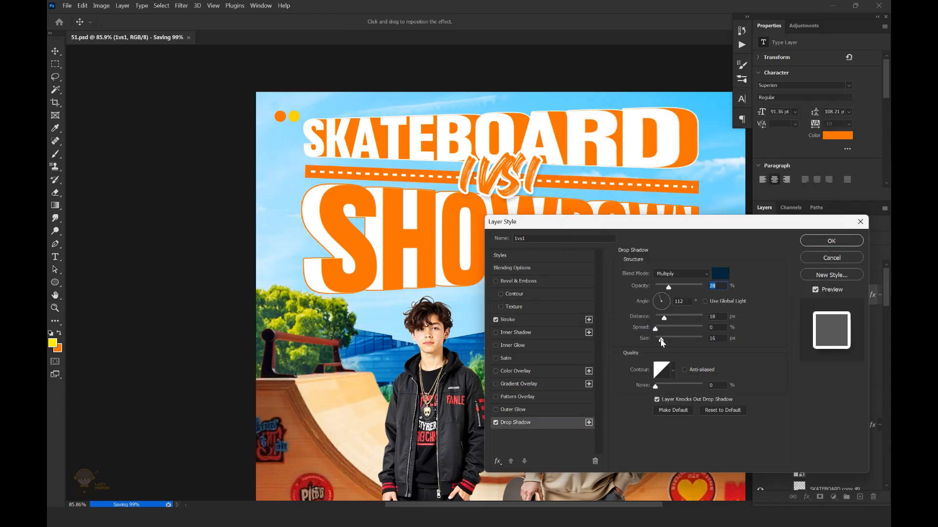
click(831, 241)
scroll(583, 172, down, 3)
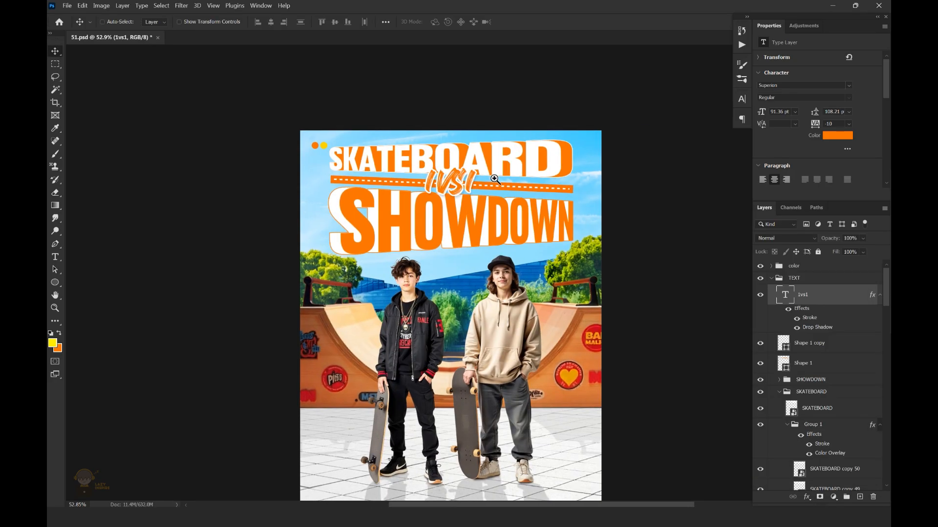
Step: Add a Multiply drop shadow to the SKATEBOARD smart object at 26% opacity, 166° angle, and 25 px distance
scroll(584, 172, up, 2)
click(568, 168)
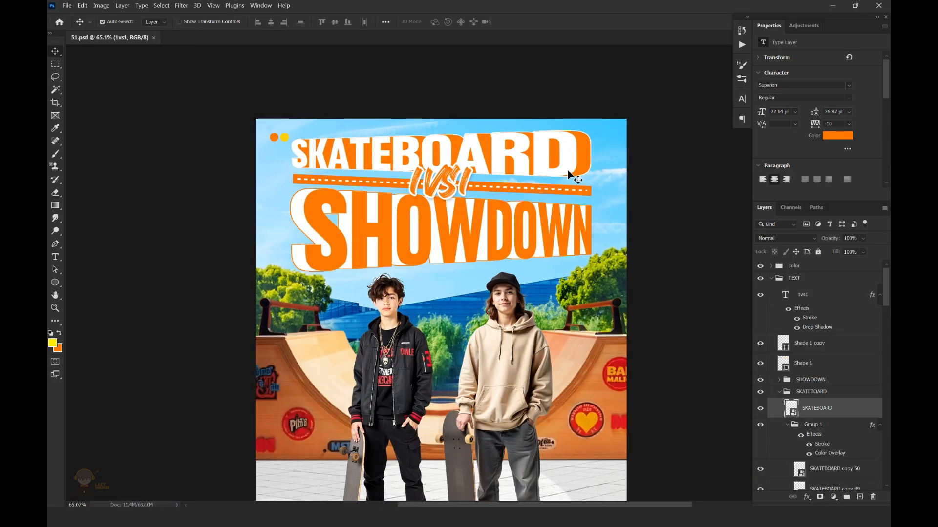
click(796, 393)
click(821, 413)
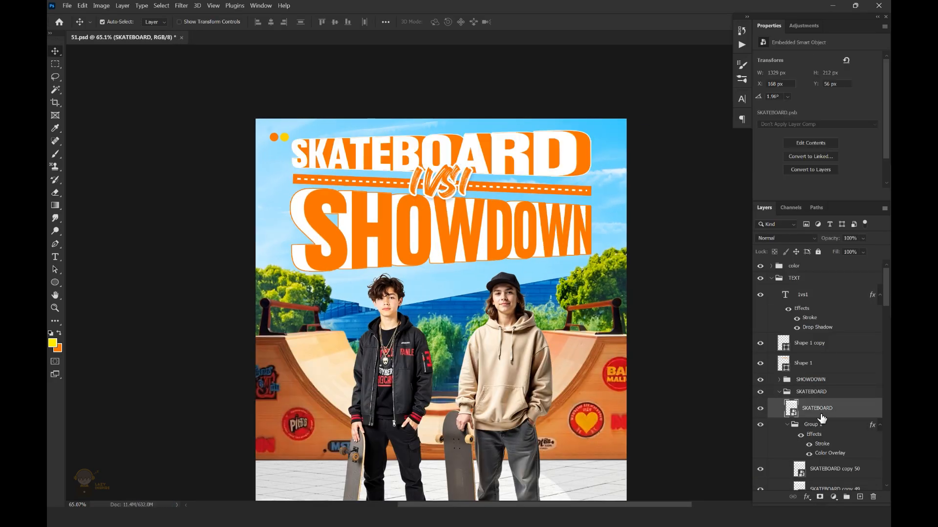
click(807, 497)
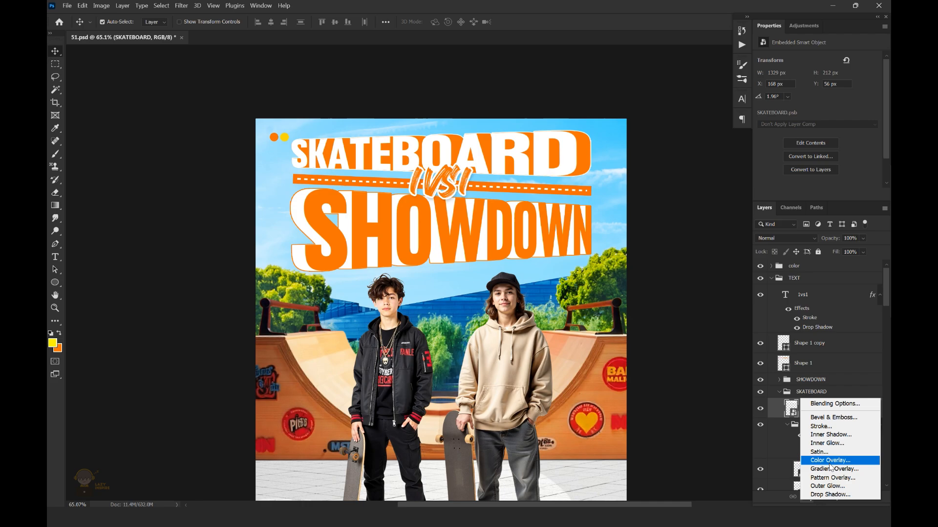
click(830, 495)
drag(619, 204, 715, 163)
scroll(520, 157, up, 5)
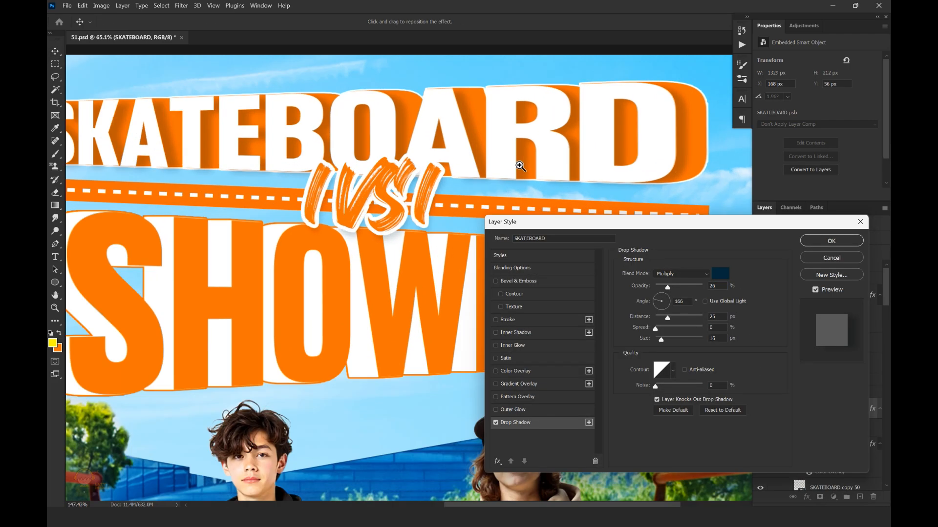
Step: Harden the SKATEBOARD layer's drop shadow to 0 px size, with a 177° angle and 26 px distance
drag(664, 343, 652, 341)
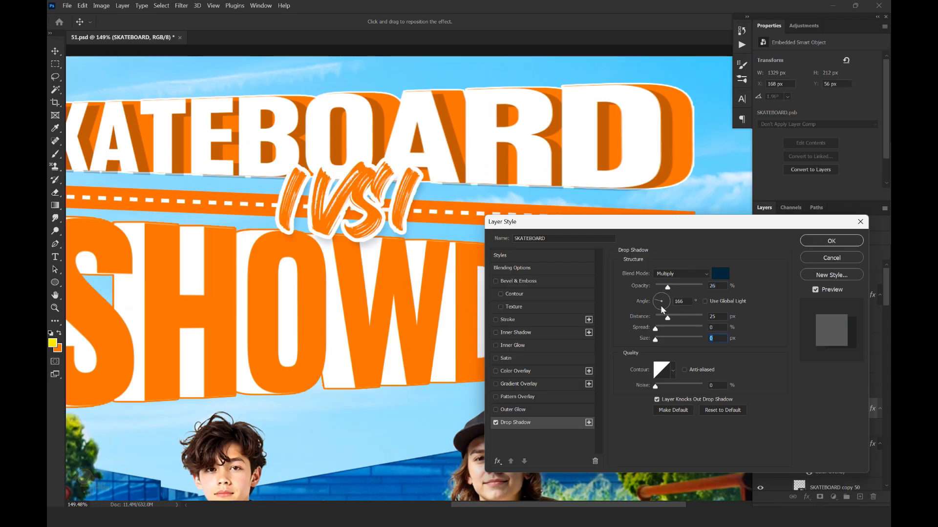
drag(669, 165, 663, 153)
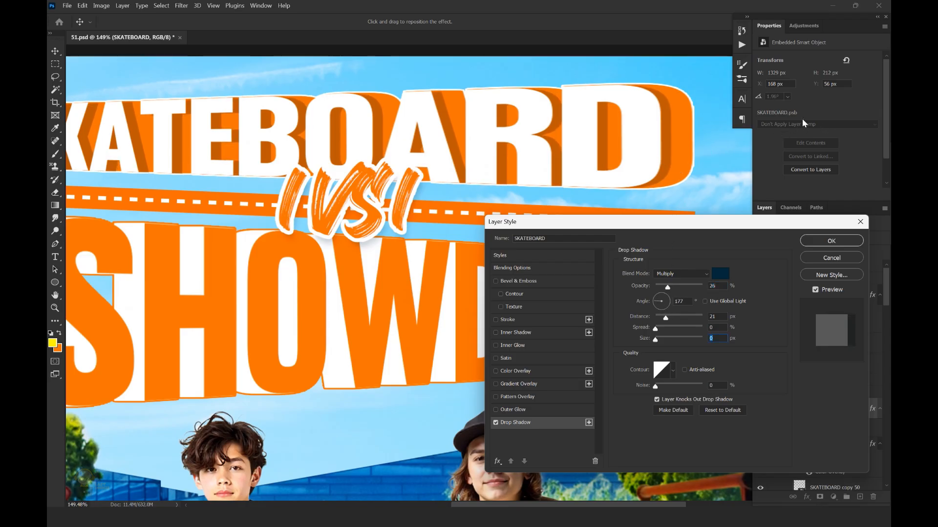
drag(665, 318, 670, 321)
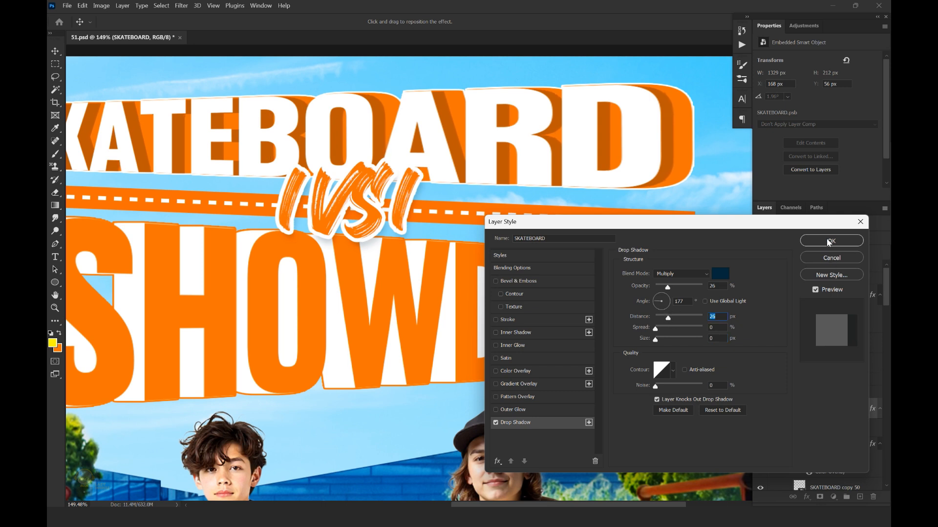
click(829, 240)
key(ctrl+0)
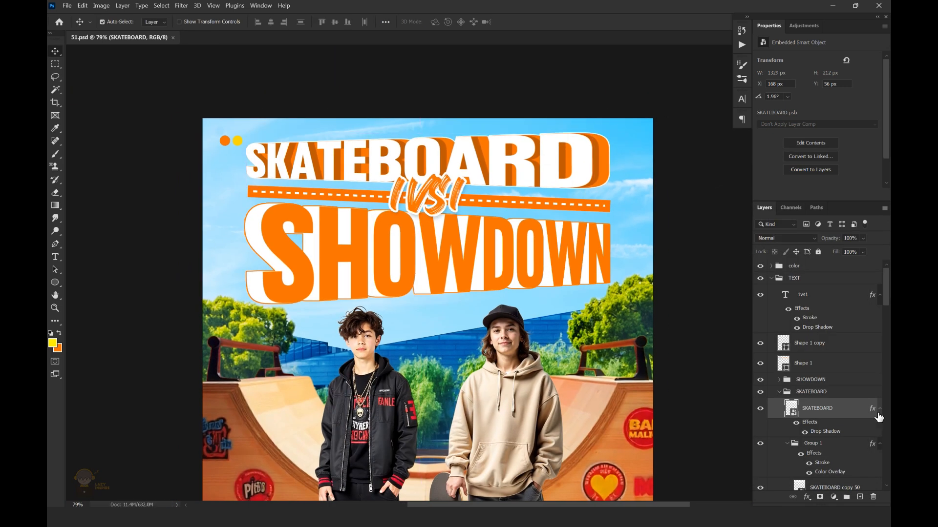
Step: Recolour the SKATEBOARD layer's drop shadow to a dark orange-brown, about #743400, based on the title's orange
double_click(874, 414)
click(536, 424)
click(714, 271)
click(482, 154)
mouse_move(593, 149)
mouse_down()
mouse_move(698, 198)
mouse_move(697, 211)
mouse_up()
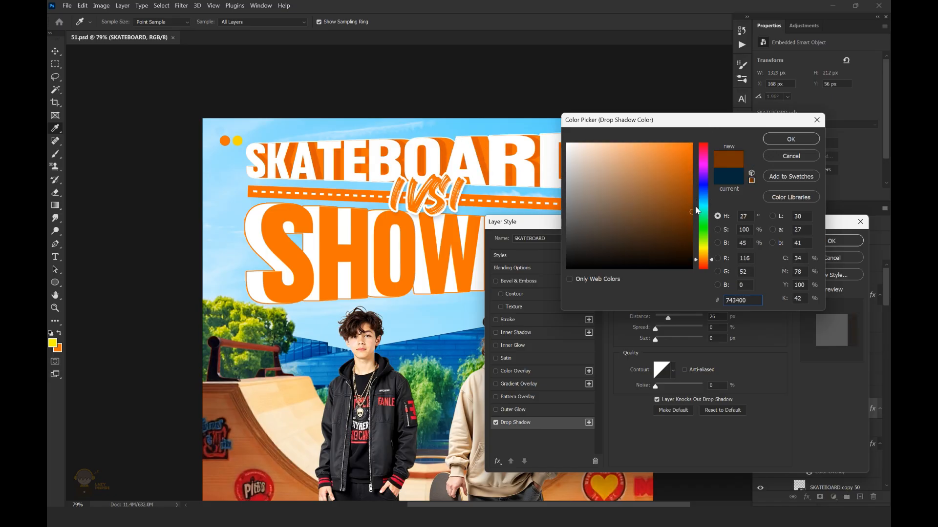
click(791, 139)
click(844, 241)
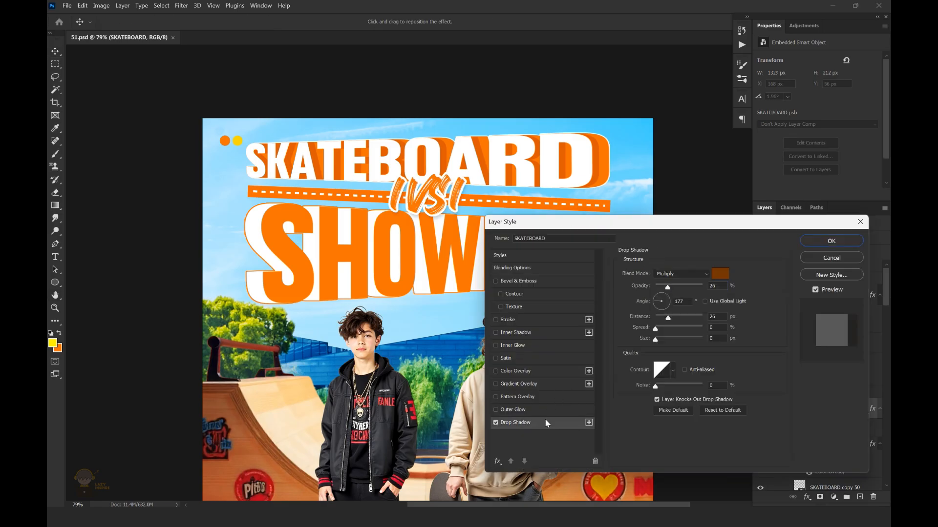
click(720, 278)
click(786, 137)
click(833, 233)
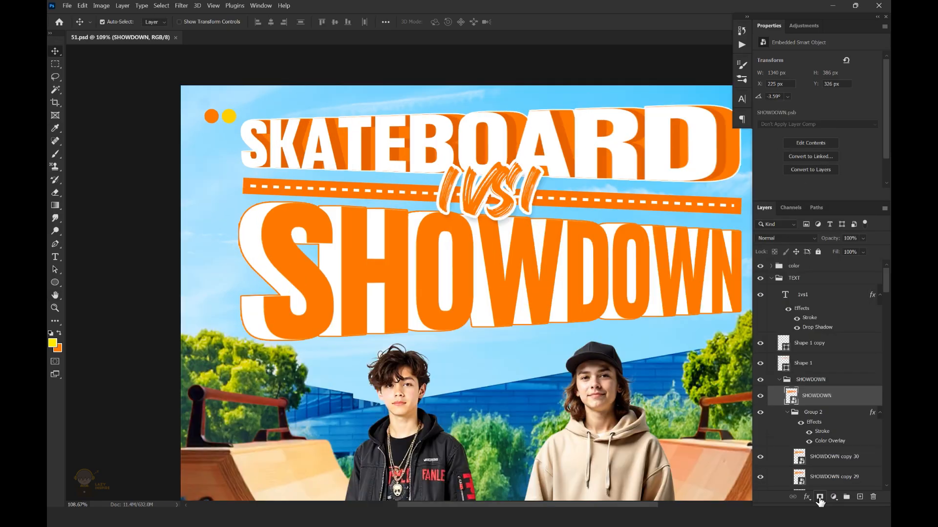
Step: Add a brown Multiply drop shadow to the SHOWDOWN smart object with 26% opacity, 2° angle, 26 px distance, and 0 px size
click(807, 496)
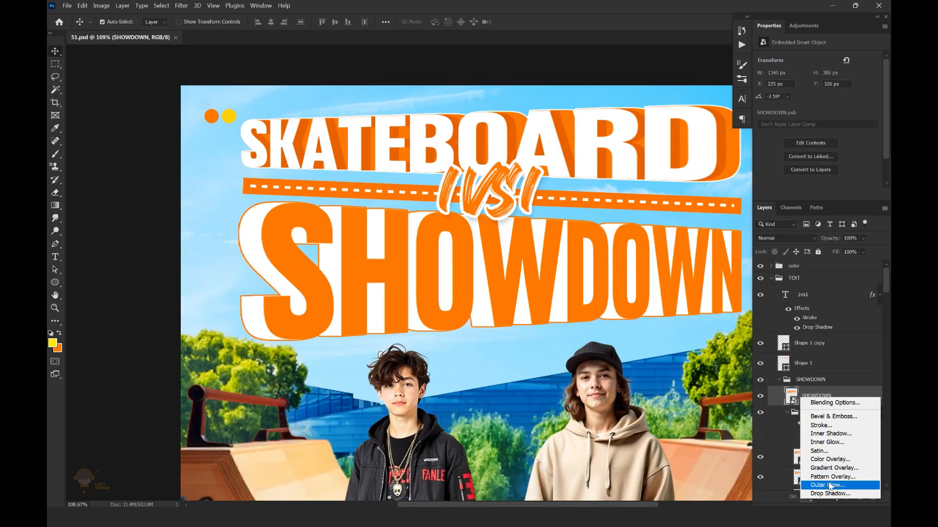
click(831, 497)
drag(315, 289, 317, 288)
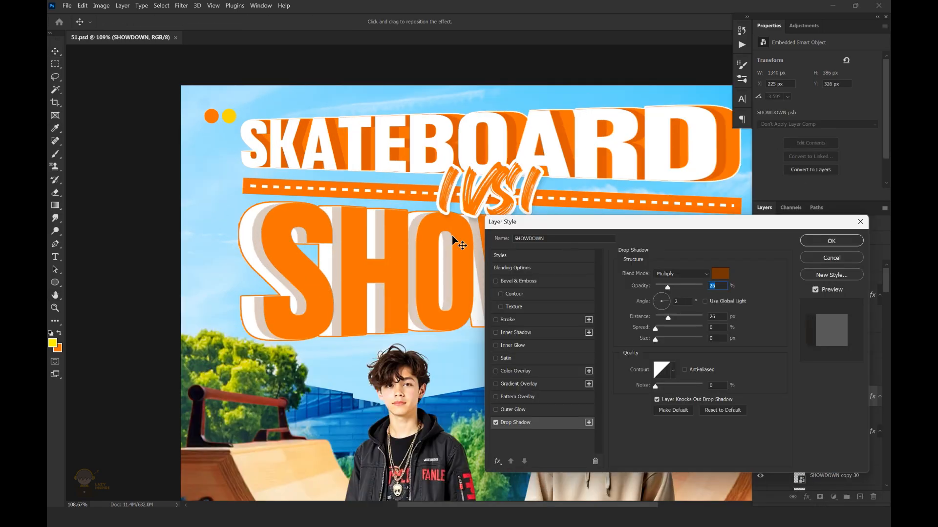
click(820, 243)
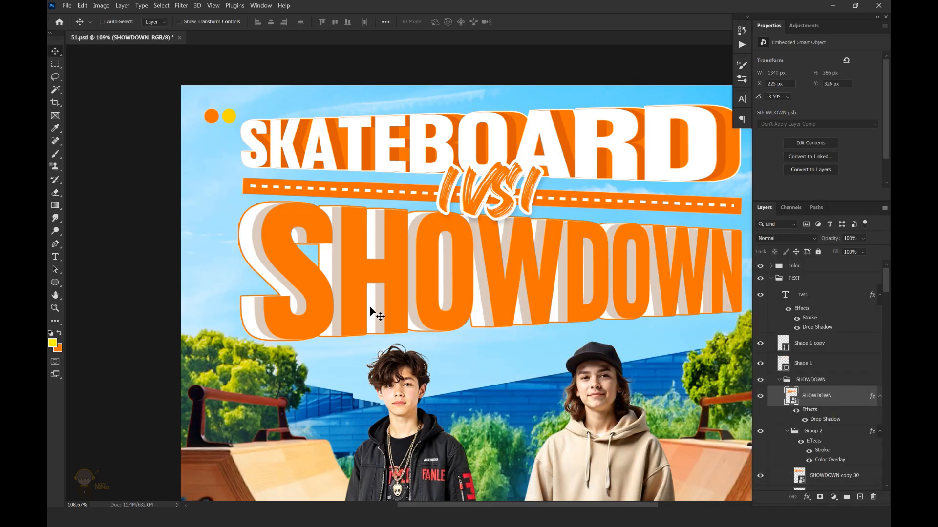
Step: Adjust the offset of the SHOWDOWN layer's drop shadow to 27 px distance and save the document
drag(274, 203, 475, 195)
double_click(873, 402)
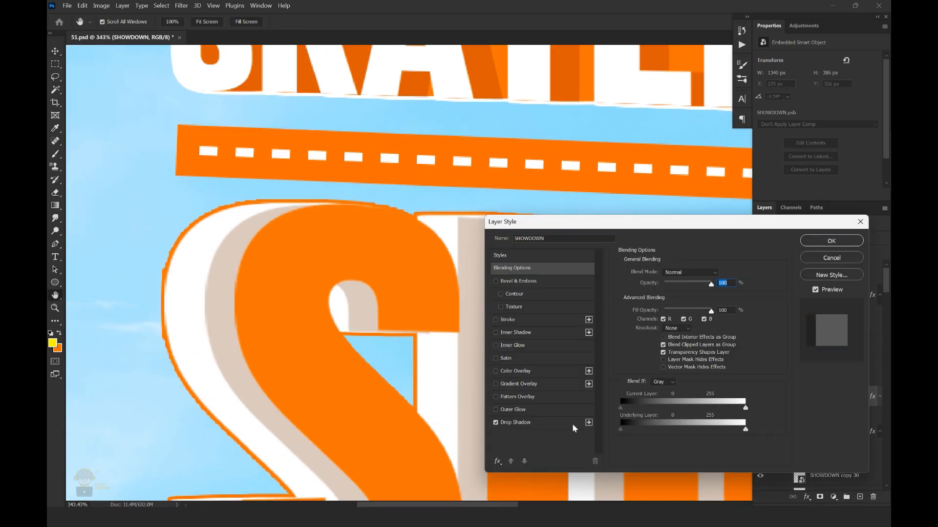
click(547, 428)
drag(229, 247, 268, 239)
click(831, 241)
scroll(635, 342, down, 5)
key(ctrl+s)
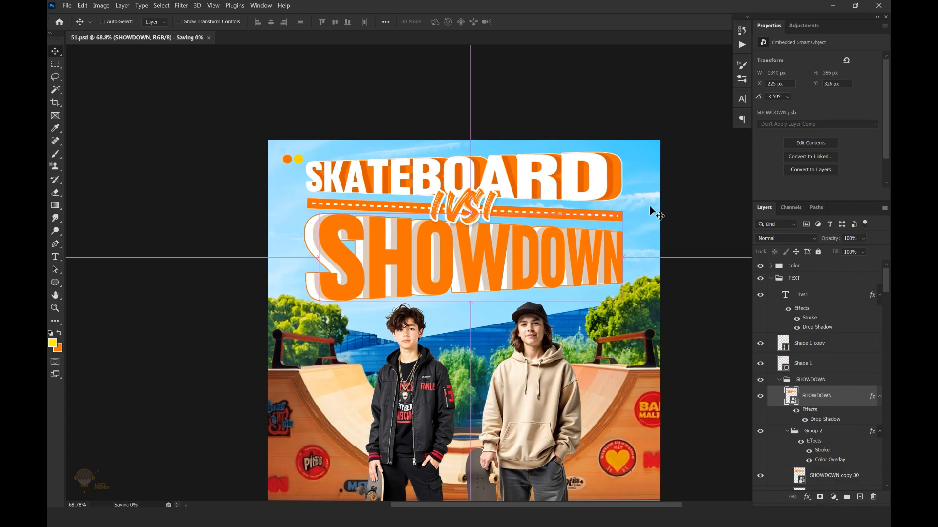
Step: Recolour the SHOWDOWN layer's drop shadow to light grey and save the document
double_click(871, 401)
click(718, 278)
click(565, 179)
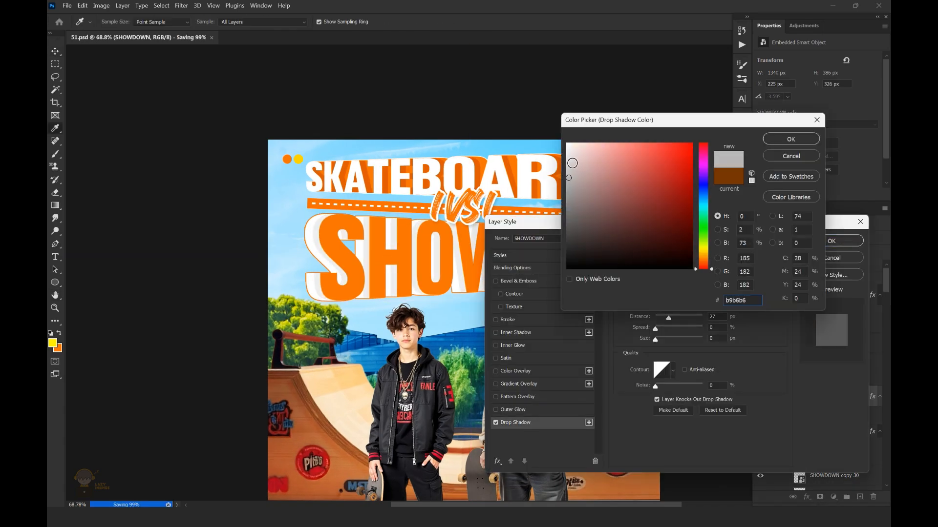
click(791, 141)
click(842, 242)
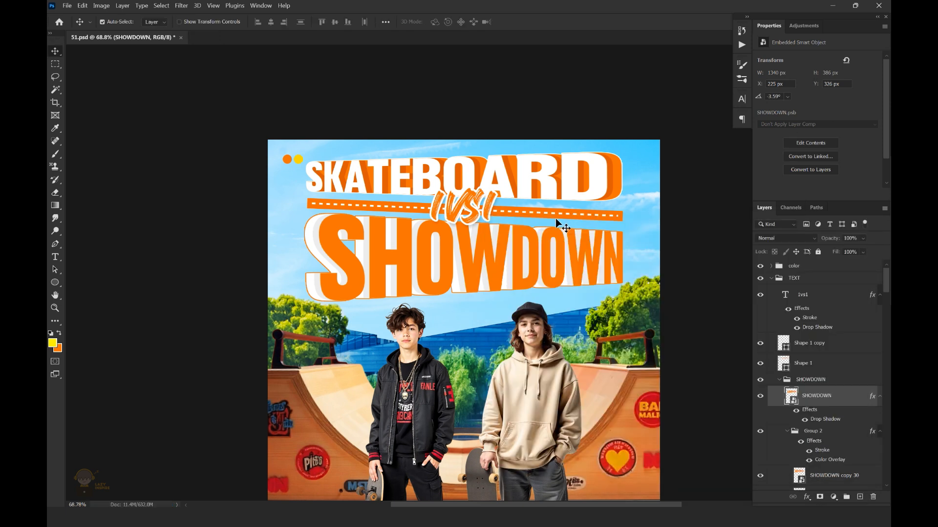
scroll(555, 218, down, 2)
key(ctrl+s)
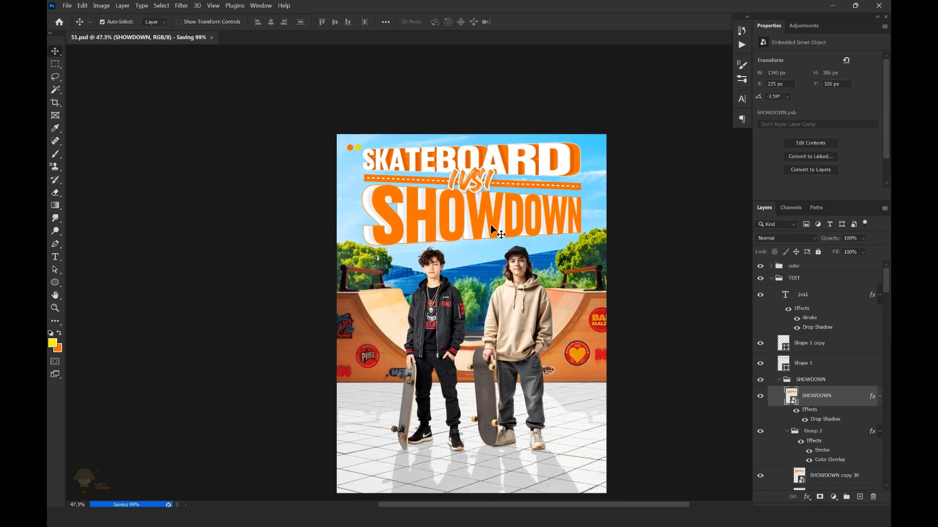
Step: Clip a new layer to the SHOWDOWN smart object and fill it with a yellow-to-transparent gradient fading upward from the letters' base
click(860, 496)
alt+click(822, 407)
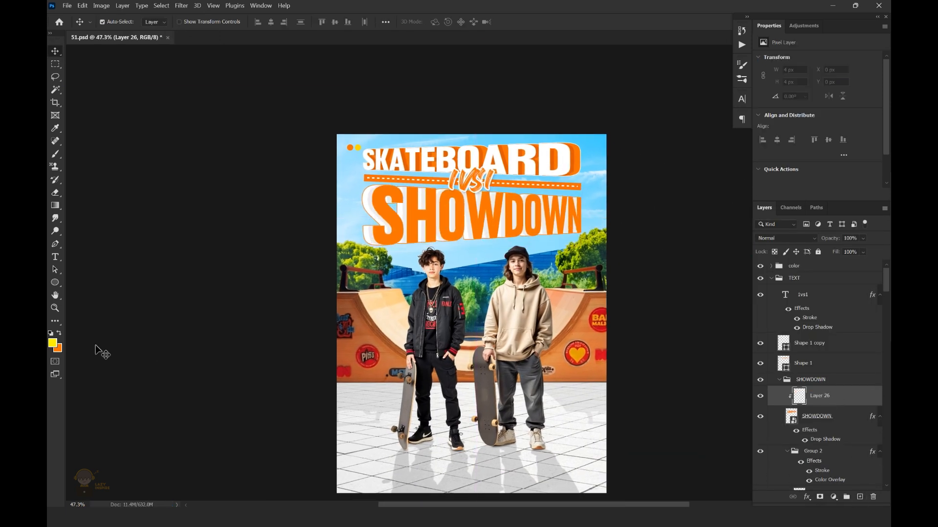
click(55, 343)
click(790, 140)
drag(469, 210, 482, 207)
key(g)
drag(537, 255, 525, 187)
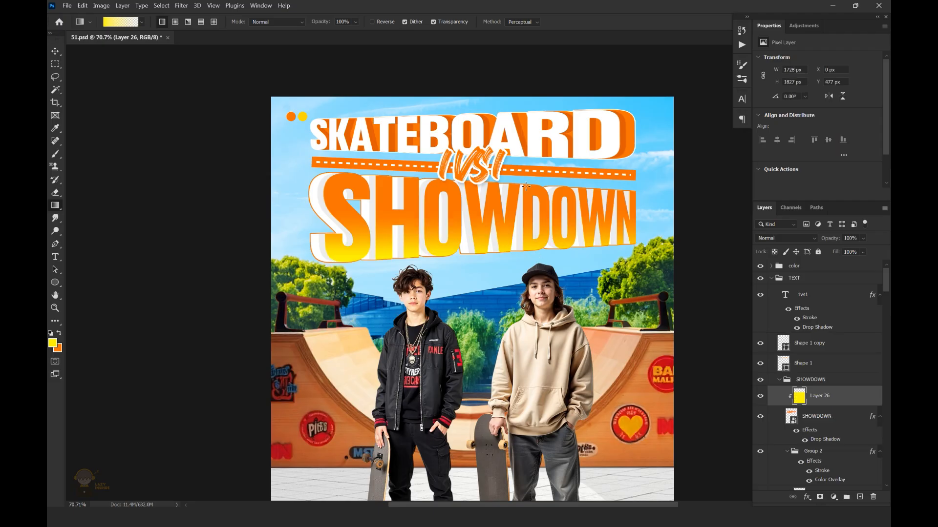
Step: Set the clipped yellow gradient layer to 60% opacity, shift it slightly up, and save the document
click(863, 238)
drag(882, 249, 861, 248)
key(v)
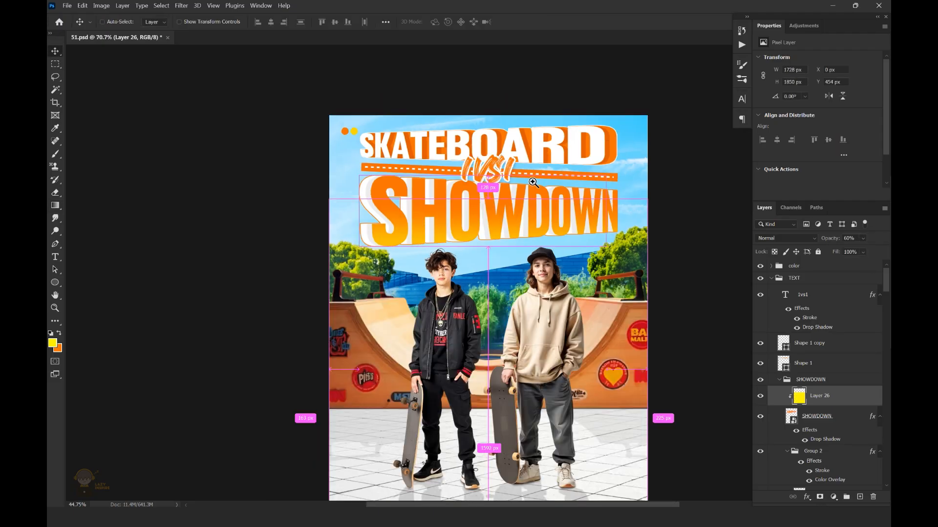
key(ctrl+0)
key(ctrl+s)
Step: Add a soft blue Multiply drop shadow to Group 1 of SKATEBOARD, shifting it down to the right and raising its opacity
scroll(703, 151, up, 5)
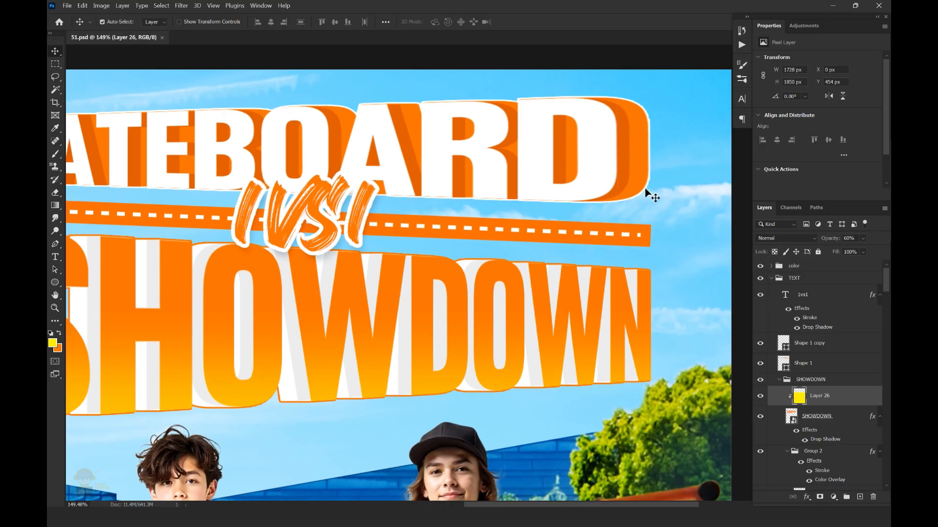
click(646, 194)
click(760, 329)
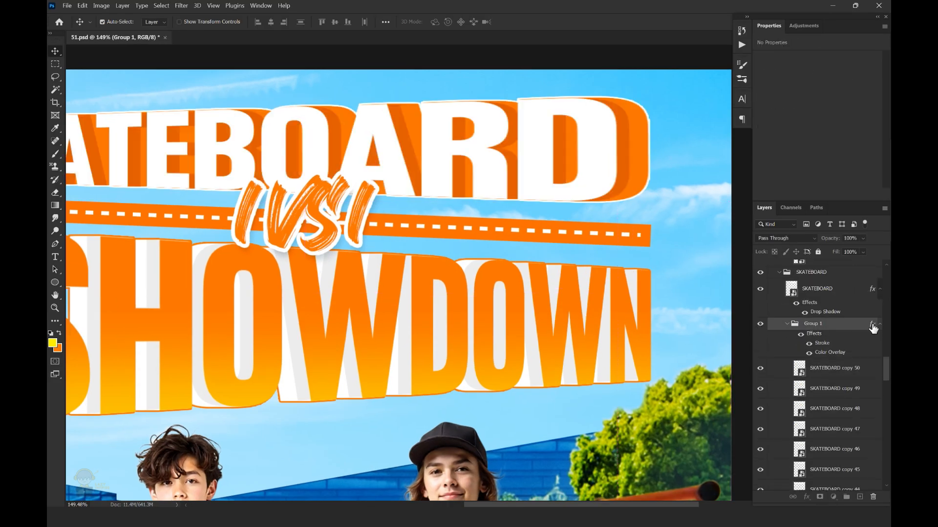
double_click(874, 325)
click(508, 423)
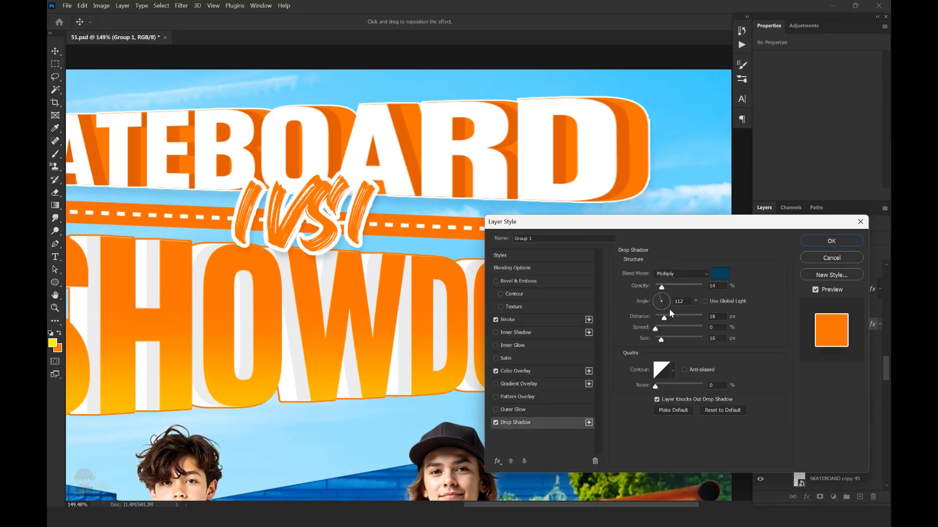
drag(647, 189, 655, 182)
mouse_move(663, 288)
mouse_down()
mouse_move(683, 291)
mouse_move(674, 289)
mouse_up()
drag(652, 189, 707, 206)
drag(669, 290, 670, 289)
click(831, 241)
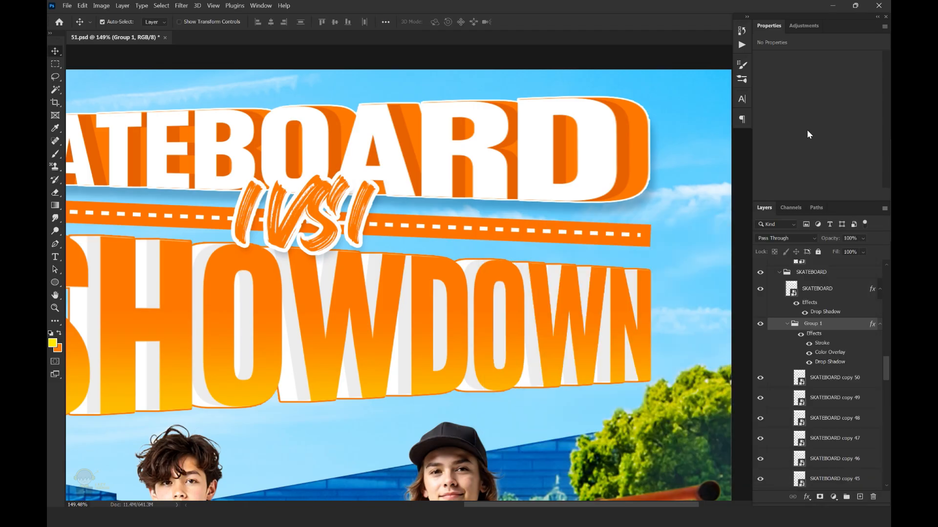
Step: Add a blue Multiply drop shadow to SHOWDOWN's extrusion group at 27% opacity, 70° angle, 18 px distance and 16 px size
drag(523, 200, 493, 203)
drag(509, 272, 521, 272)
click(201, 279)
drag(885, 315, 885, 306)
double_click(869, 320)
click(512, 424)
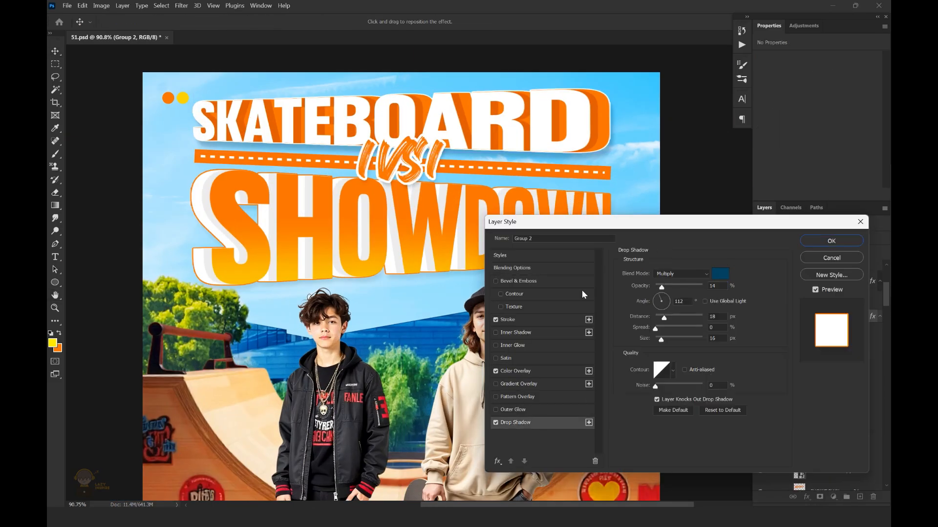
drag(661, 287, 668, 287)
drag(722, 222, 792, 202)
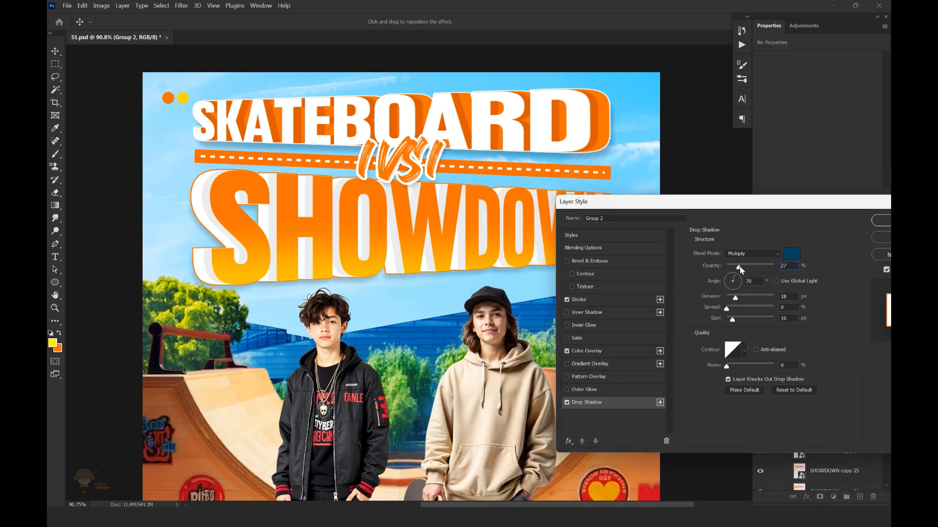
key(Return)
key(ctrl+0)
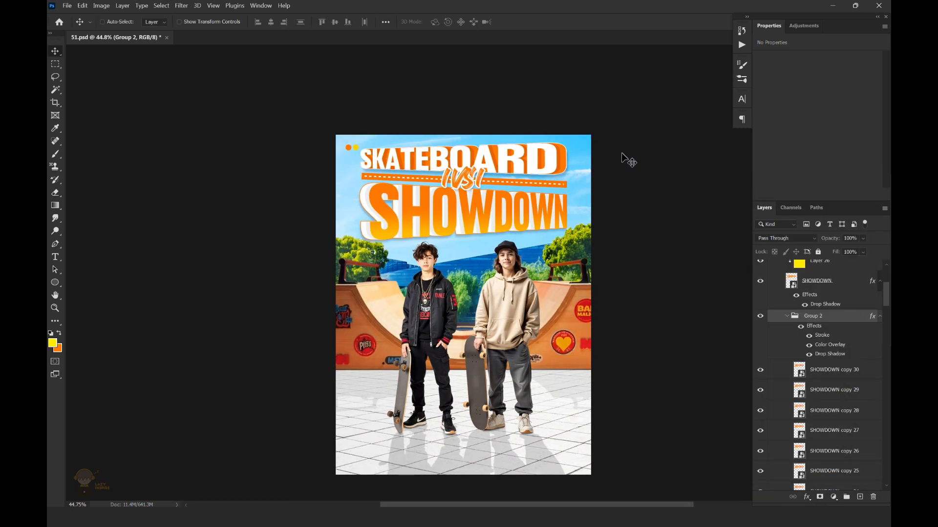
Step: Scale the Bird Flock layer to 6.49%, rotated 4.25°, and place it in the sky just right of the title
click(787, 316)
ctrl+click(771, 278)
click(760, 307)
key(ctrl+plus)
key(ctrl+t)
key(Escape)
click(797, 307)
key(ctrl+t)
drag(659, 211, 602, 176)
scroll(596, 163, down, 1)
scroll(581, 166, up, 5)
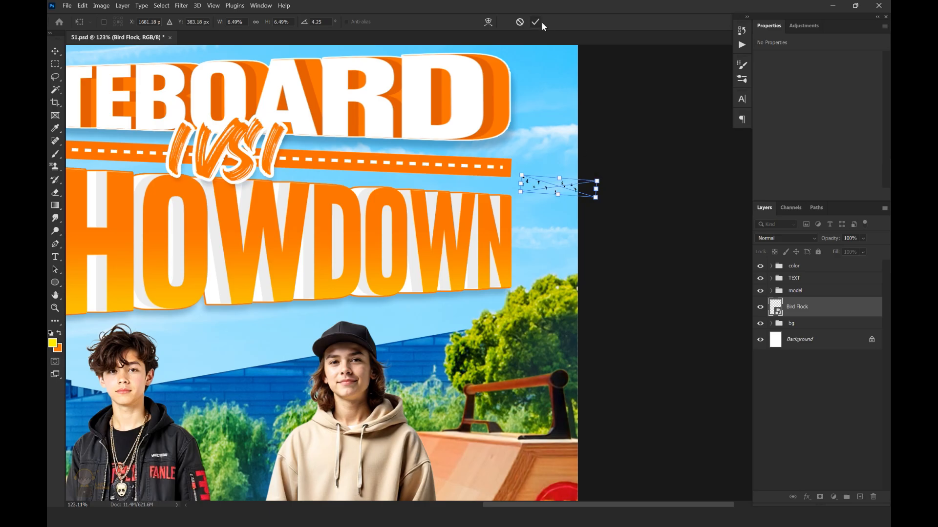
click(539, 22)
scroll(607, 161, down, 4)
Step: Scale the whole TEXT title group down slightly at the top of the poster and save the document
click(809, 279)
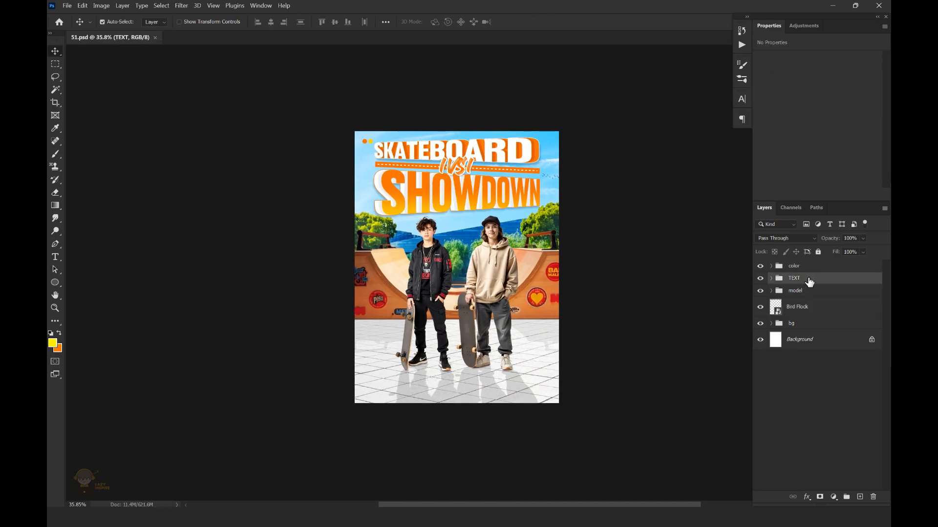
key(ctrl+t)
drag(561, 137, 554, 143)
key(Return)
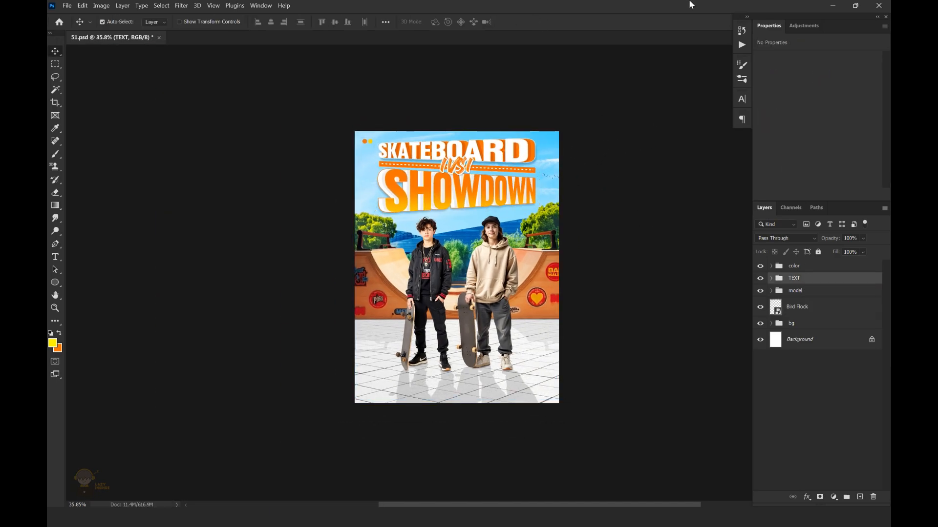
key(ctrl+s)
mouse_move(566, 142)
mouse_down()
mouse_move(617, 127)
mouse_move(566, 134)
mouse_up()
key(ctrl+t)
key(Return)
key(ctrl+s)
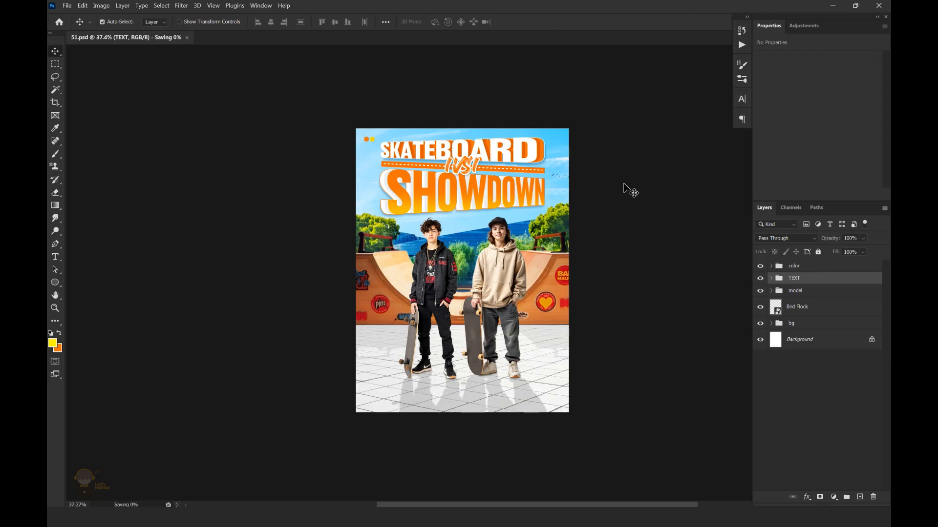
Step: Enlarge the bird flock to 7.43%, shift it closer to the title, and save the document
drag(547, 175, 698, 210)
click(650, 196)
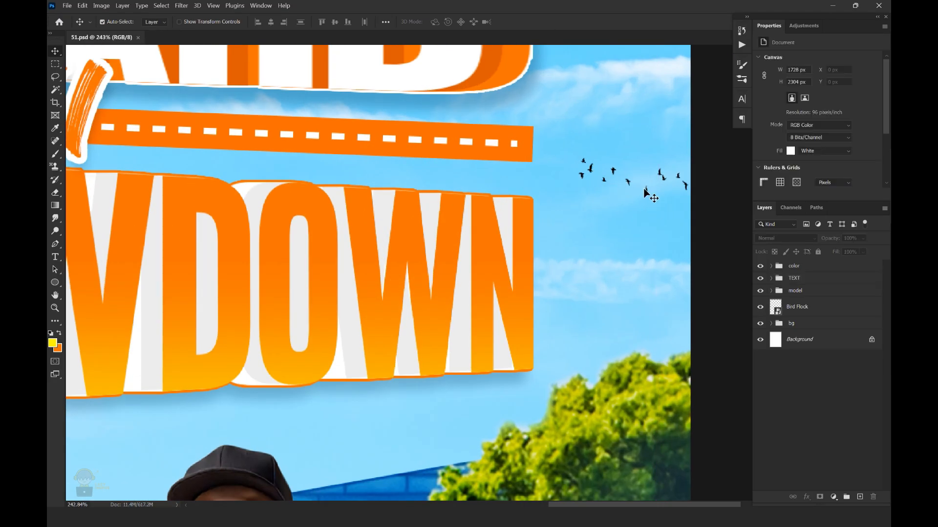
click(645, 193)
key(ctrl+t)
drag(577, 153, 567, 151)
drag(667, 182, 650, 185)
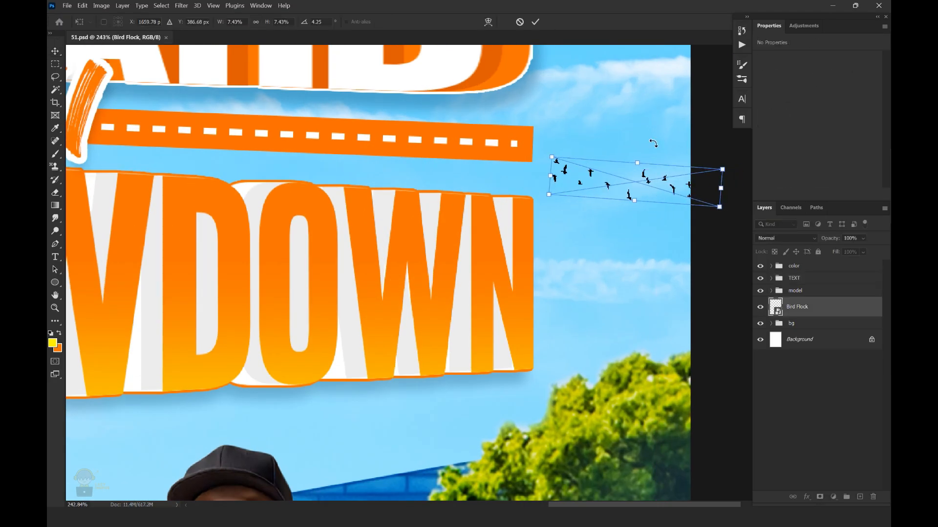
key(Return)
drag(567, 156, 468, 158)
drag(611, 144, 627, 148)
key(ctrl+s)
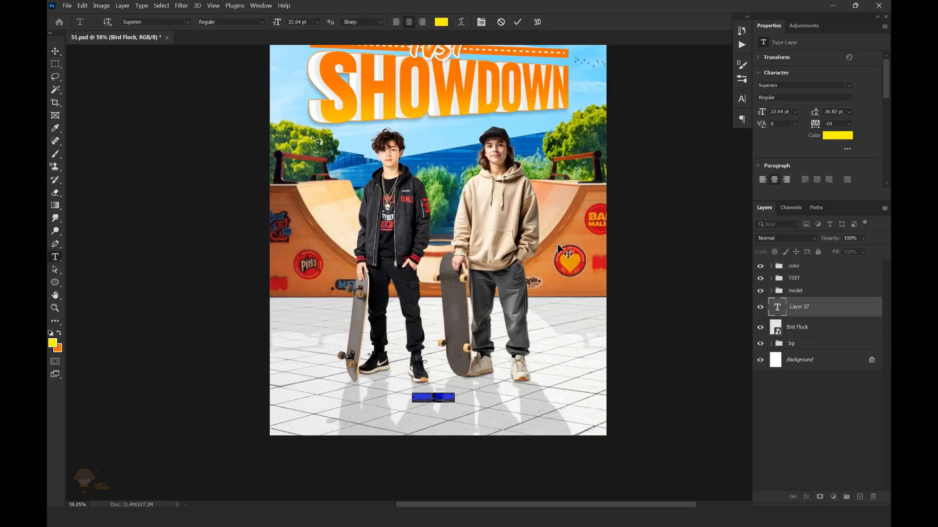
Step: Add the text LIVE in black Headlines Bold at 90.8 pt on the floor below the skaters
text(LIVE)
key(ctrl+a)
click(847, 137)
drag(661, 247, 649, 273)
click(791, 139)
drag(844, 313, 836, 269)
key(v)
key(ctrl+t)
mouse_move(436, 393)
mouse_down()
mouse_move(469, 373)
mouse_move(449, 386)
mouse_up()
key(Return)
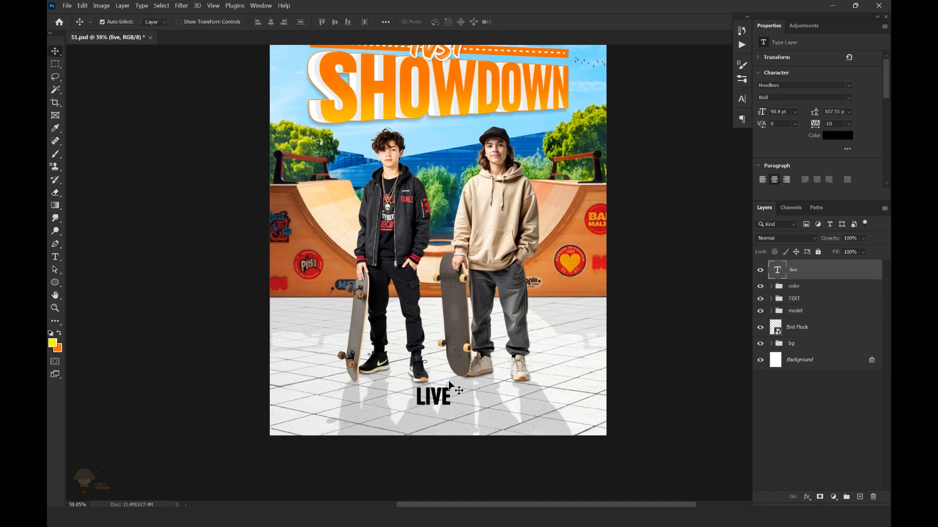
Step: Set the tracking of the LIVE text to 25
scroll(449, 385, up, 3)
click(848, 125)
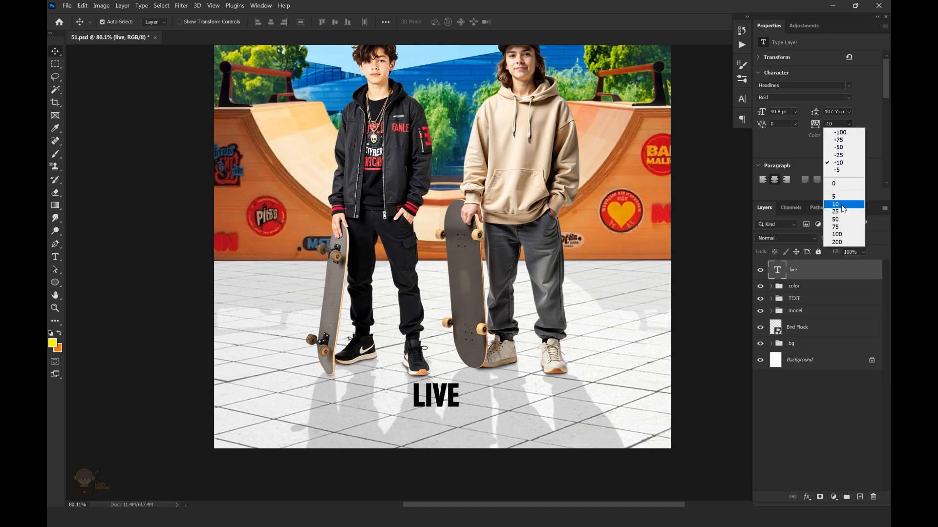
click(835, 204)
click(849, 125)
click(835, 212)
Step: Duplicate the LIVE text directly below and change the copy to "jan 20 8:00am"
drag(465, 319, 468, 286)
drag(442, 368, 442, 397)
double_click(442, 392)
text(jan 20      8:00am)
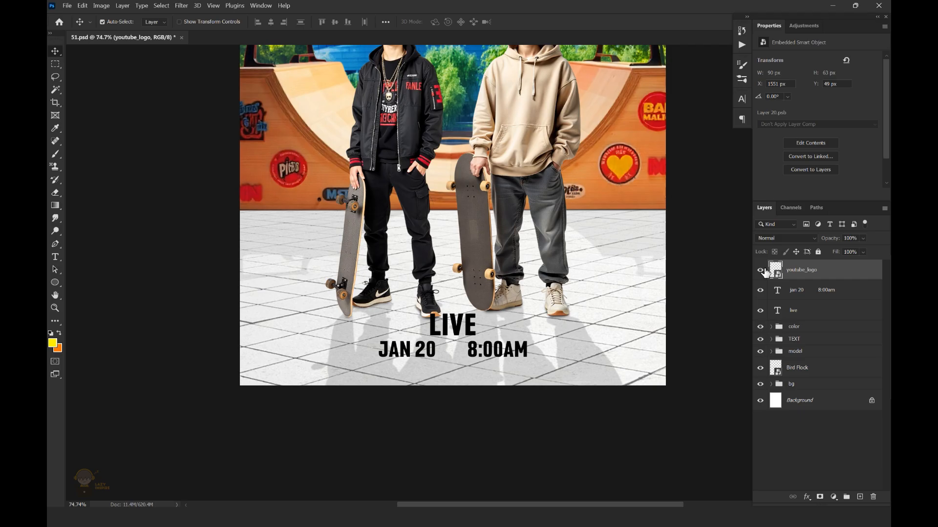
Step: Move the YouTube logo from the poster's upper corner to the floor beneath the date and time text
key(ctrl+t)
scroll(474, 244, down, 5)
scroll(466, 178, up, 3)
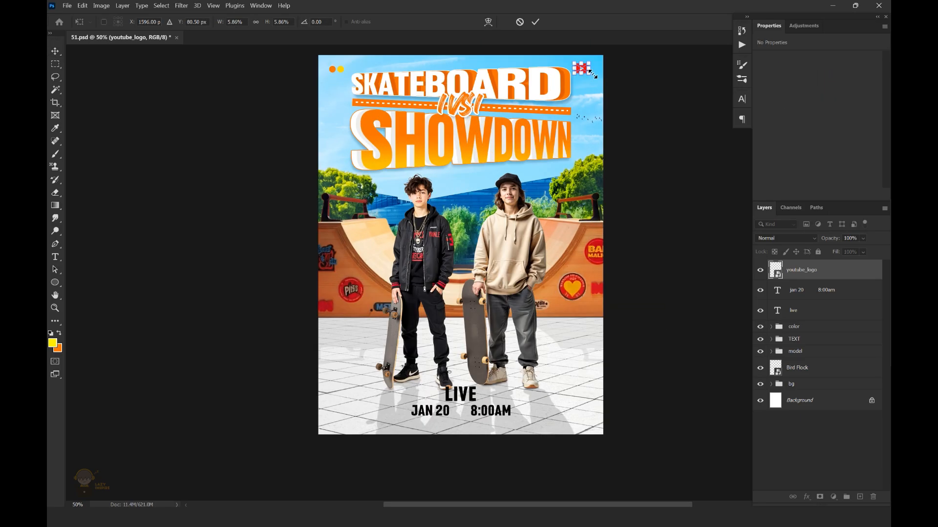
click(535, 22)
drag(581, 68, 451, 415)
scroll(454, 425, up, 5)
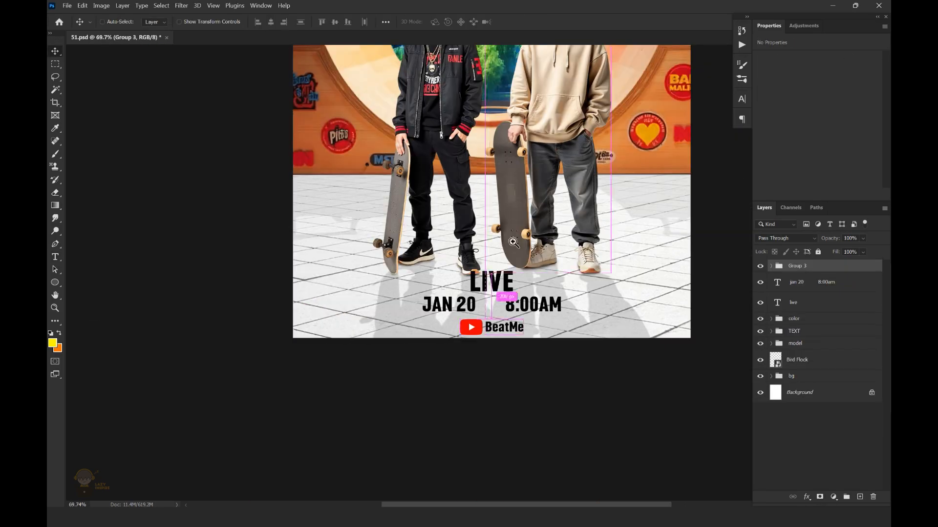
Step: Draw a black 24 × 24 px circle without stroke between JAN 20 and 8:00AM
scroll(498, 303, up, 2)
click(55, 284)
mouse_move(507, 313)
mouse_down()
mouse_move(518, 326)
mouse_move(550, 325)
mouse_up()
key(v)
click(788, 143)
click(760, 161)
click(788, 129)
click(754, 182)
click(167, 110)
scroll(491, 319, up, 6)
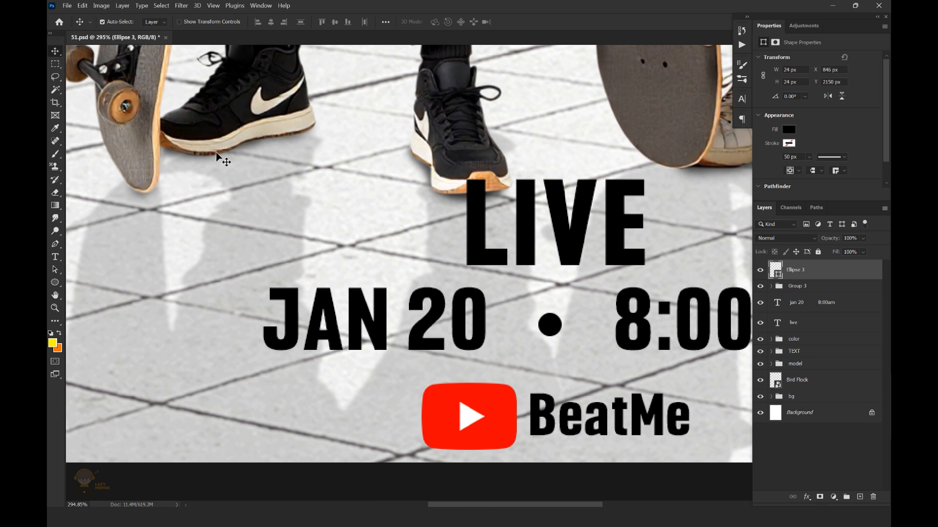
Step: Centre the dot horizontally within the gap between JAN 20 and 8:00AM, using a marquee selection as reference, and deselect
key(m)
drag(486, 304, 615, 368)
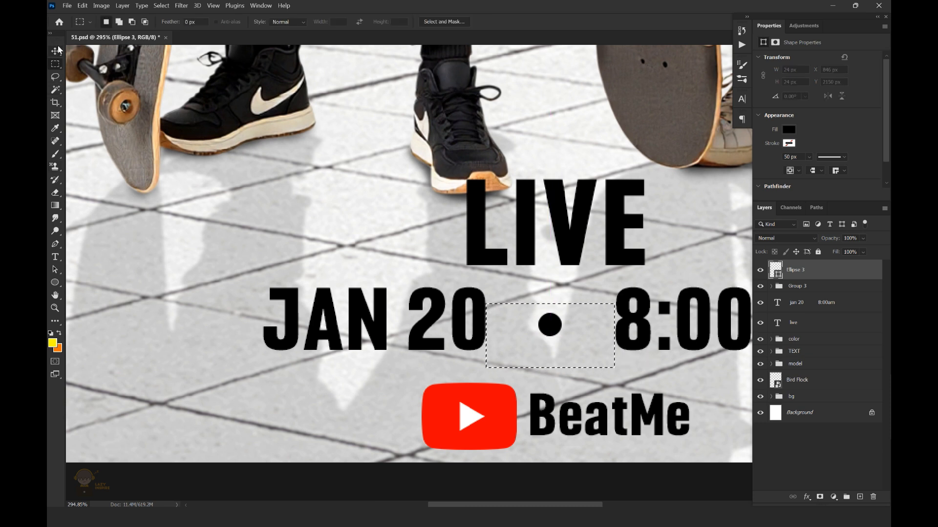
key(v)
click(270, 22)
key(ctrl+d)
scroll(403, 202, down, 6)
scroll(444, 279, down, 3)
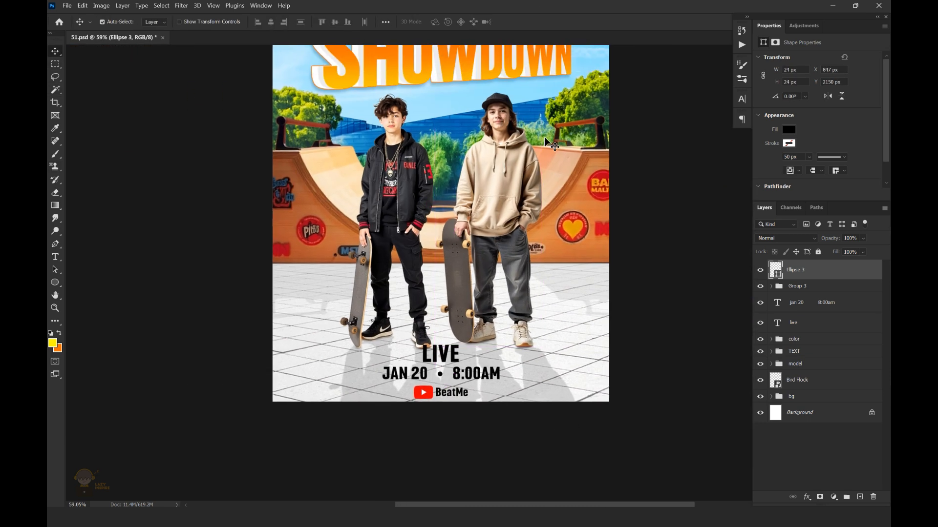
Step: Group the event details as "text", then duplicate the group and convert the copy to a smart object
shift+click(830, 322)
key(ctrl+g)
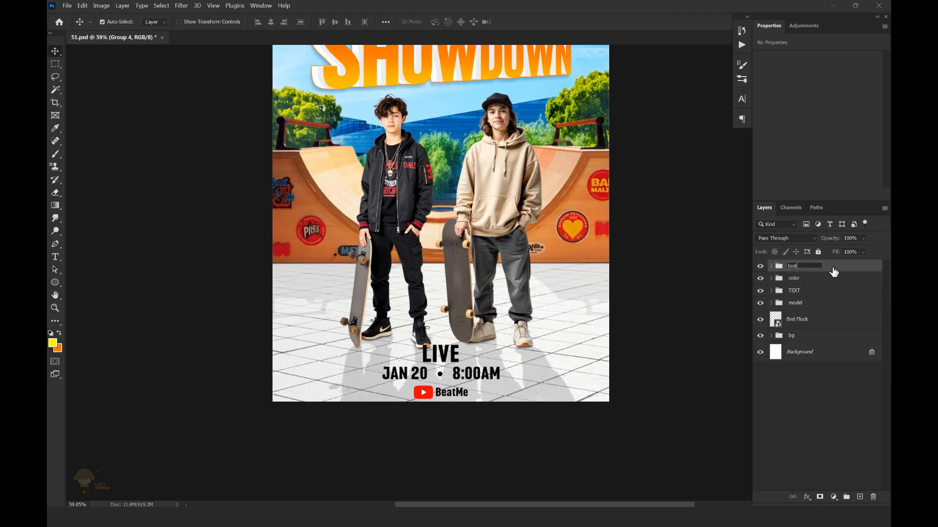
key(ctrl+j)
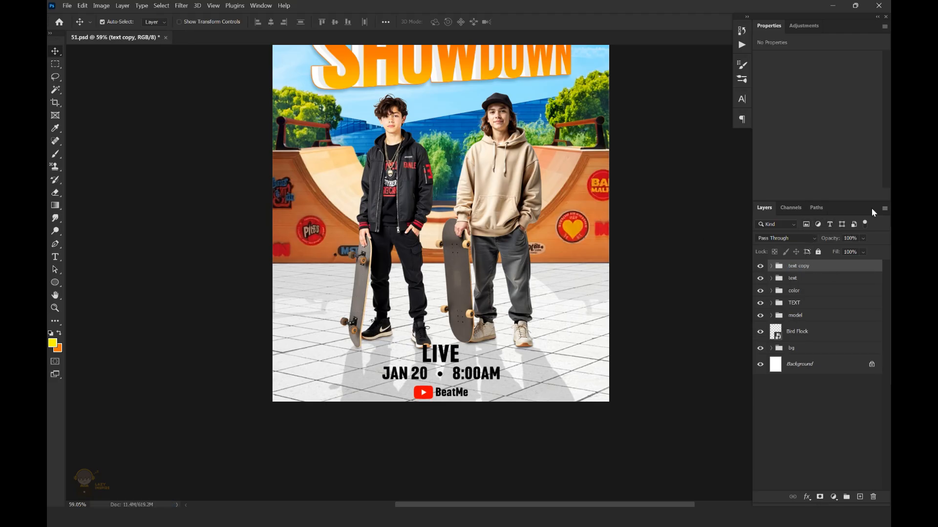
right_click(830, 274)
click(767, 166)
Step: Widen the base of the text copy in perspective to match the floor, and hide the original text group
key(ctrl+t)
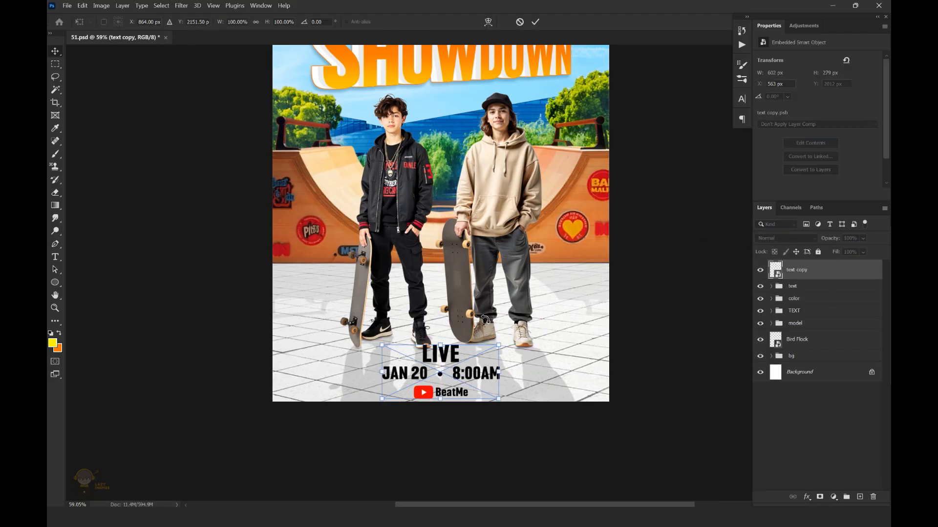
right_click(470, 380)
click(518, 241)
drag(499, 399, 567, 402)
click(535, 22)
click(759, 286)
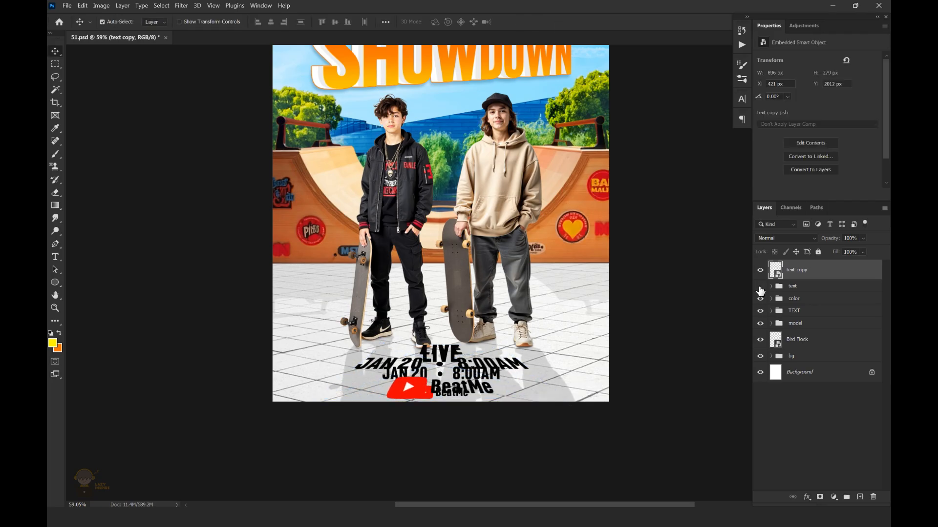
Step: Scale the perspective text copy down to 575 × 179 px on the floor below the skaters
key(ctrl+t)
right_click(466, 366)
click(498, 231)
drag(565, 397, 563, 398)
mouse_move(315, 400)
mouse_down()
mouse_move(299, 402)
mouse_move(315, 404)
mouse_up()
click(56, 51)
key(ctrl+t)
drag(499, 345, 480, 354)
click(536, 22)
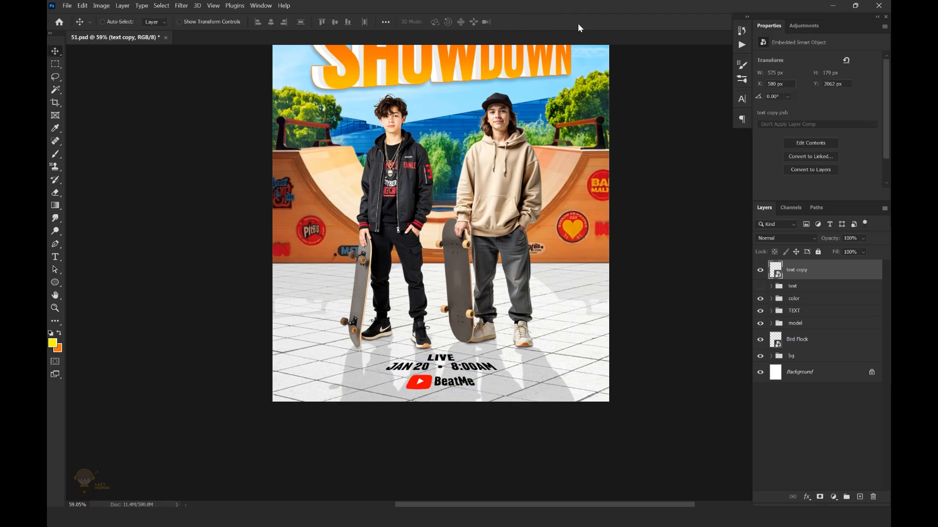
Step: Enlarge the perspective text copy to 626 × 195 px and shift it slightly lower on the floor
key(ctrl+t)
drag(478, 355, 480, 355)
drag(454, 377, 481, 358)
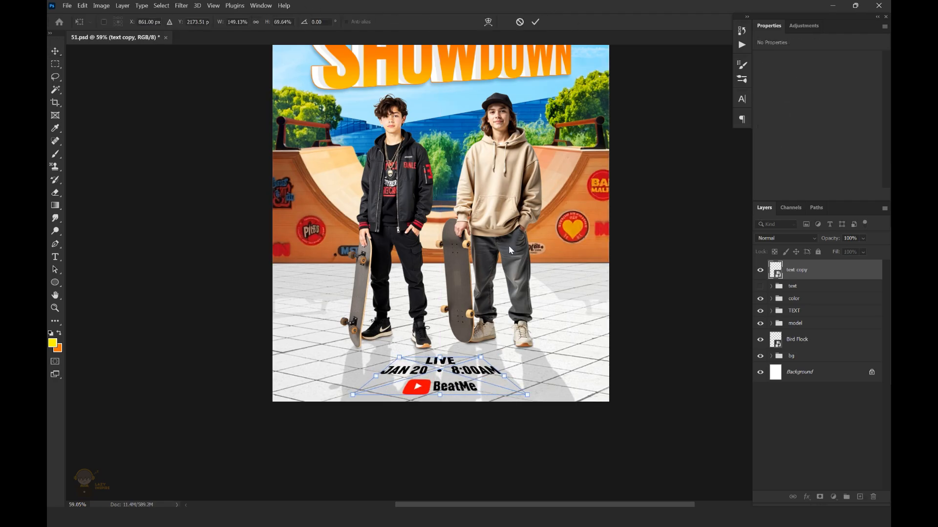
click(536, 22)
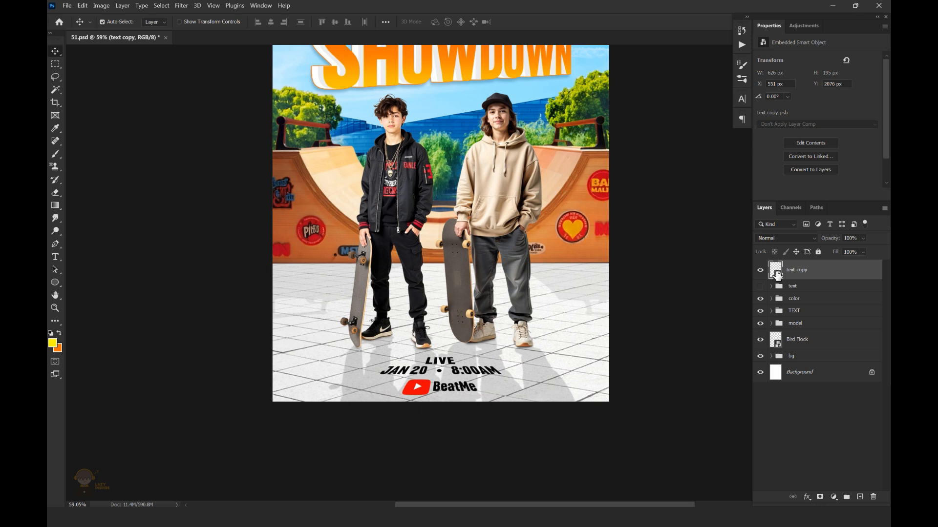
Step: Expand the selection loaded from the text copy by a few pixels and save the document
scroll(478, 259, down, 3)
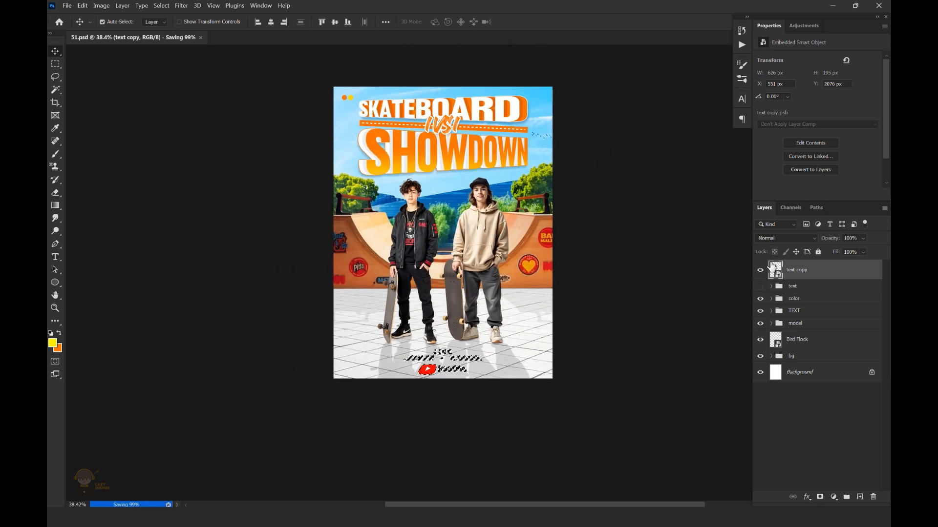
click(163, 7)
mouse_move(200, 147)
click(268, 166)
click(515, 162)
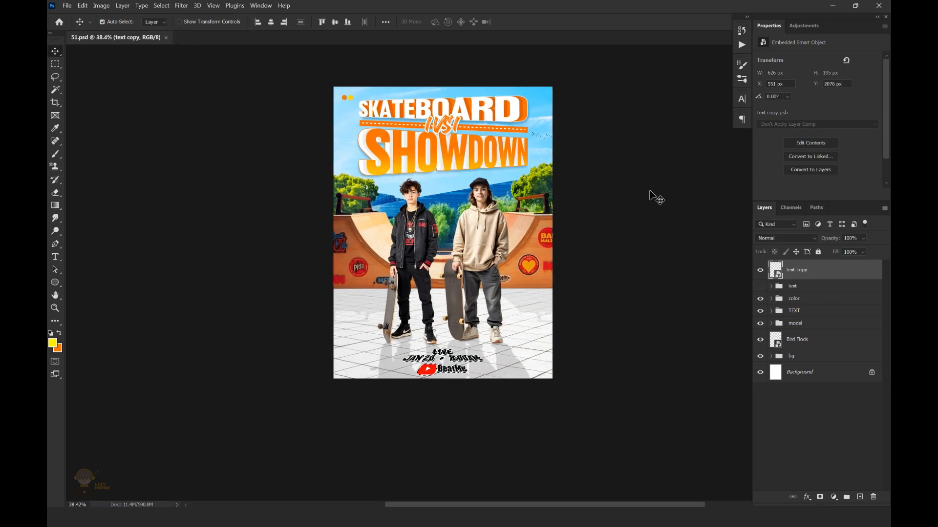
Step: Fill the expanded selection with white on a new layer beneath the text copy, deselect, and save the document
click(860, 497)
drag(825, 270, 823, 295)
key(d)
key(x)
key(alt+BackSpace)
key(ctrl+d)
drag(451, 363, 478, 359)
key(ctrl+s)
Step: Add a black Multiply drop shadow to the white outline layer with 67% opacity and 7 px size, and save the document
click(798, 271)
click(812, 294)
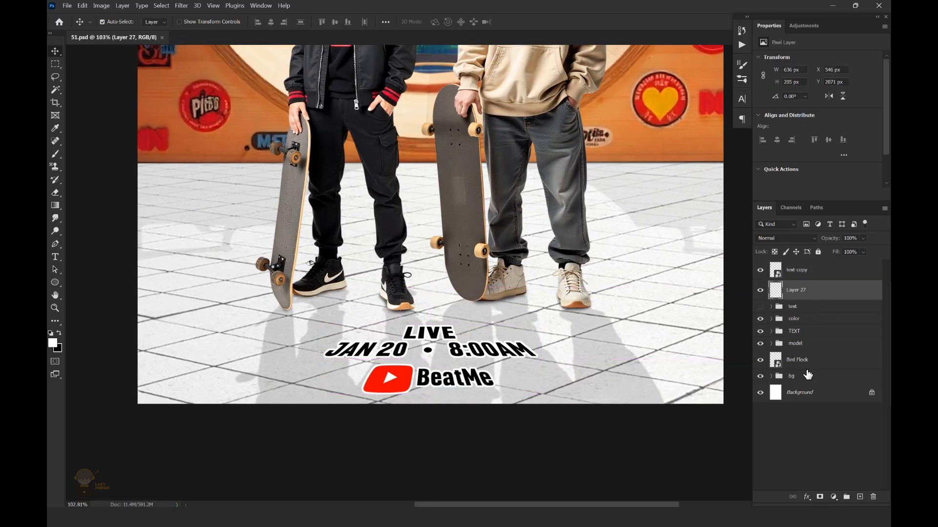
click(807, 497)
click(820, 493)
click(686, 276)
drag(605, 256, 593, 273)
click(789, 138)
drag(400, 364, 400, 361)
drag(631, 339, 629, 340)
drag(346, 364, 347, 360)
drag(628, 318, 662, 292)
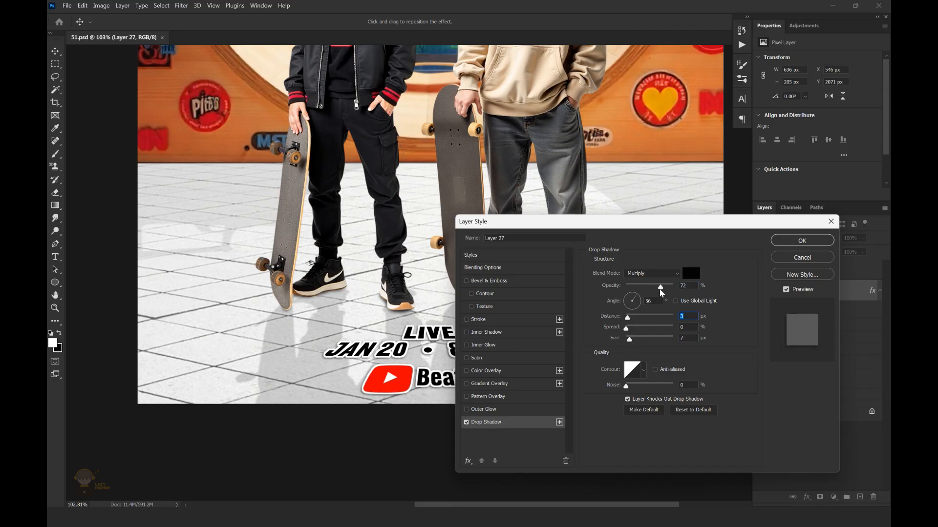
drag(724, 221, 794, 145)
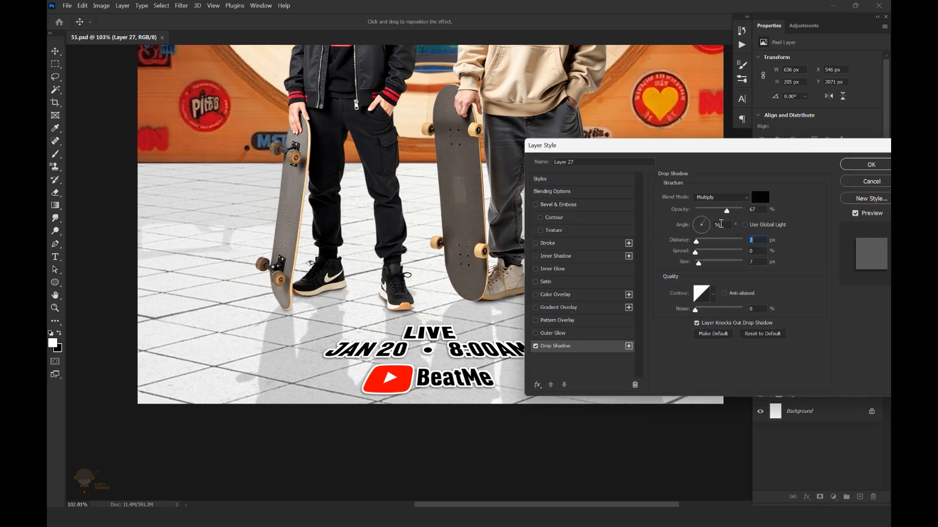
key(Return)
key(ctrl+0)
key(ctrl+s)
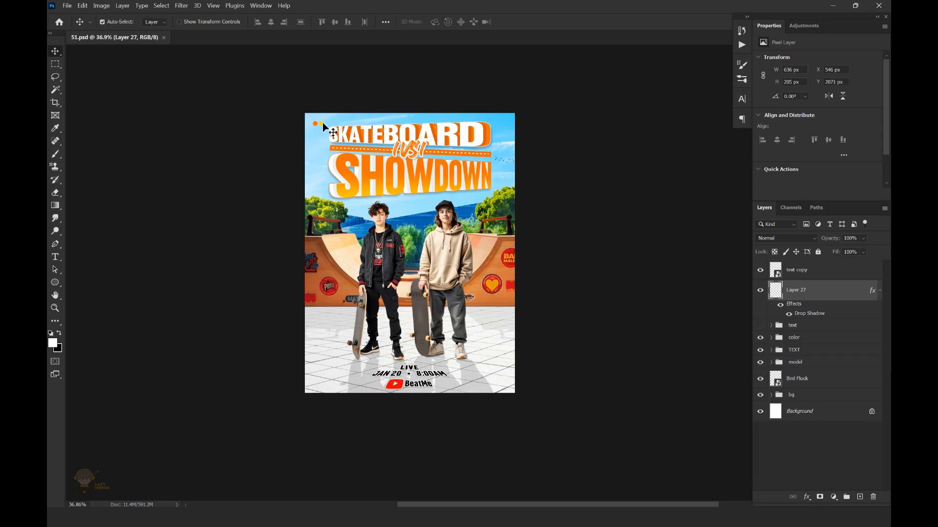
Step: Hide the color group holding the orange and yellow swatch dots
scroll(321, 119, up, 5)
click(307, 132)
click(771, 337)
click(760, 338)
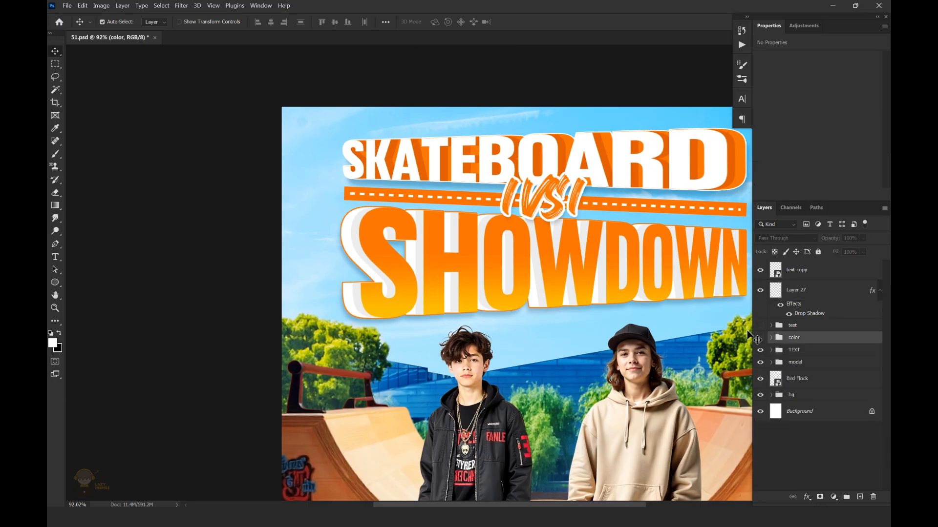
Step: Stamp the visible artwork without its titles onto a new layer above the model group and convert it to a smart object
scroll(512, 225, down, 5)
click(760, 350)
click(825, 362)
click(859, 497)
right_click(832, 375)
click(704, 205)
scroll(569, 224, down, 3)
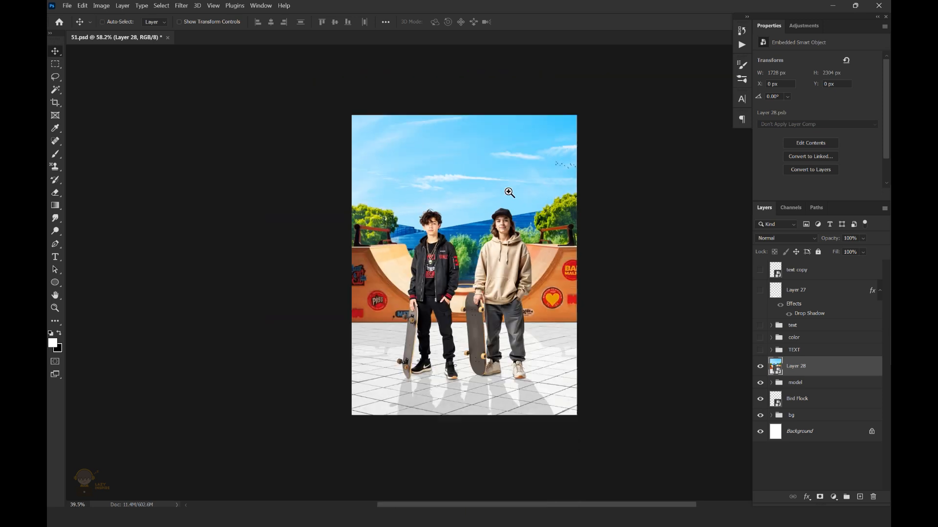
Step: Grade the stamped layer in Camera Raw: exposure +0.06, contrast +11, highlights +5, shadows -3, whites +6, blacks -3, texture +7, clarity +7
click(186, 8)
click(210, 76)
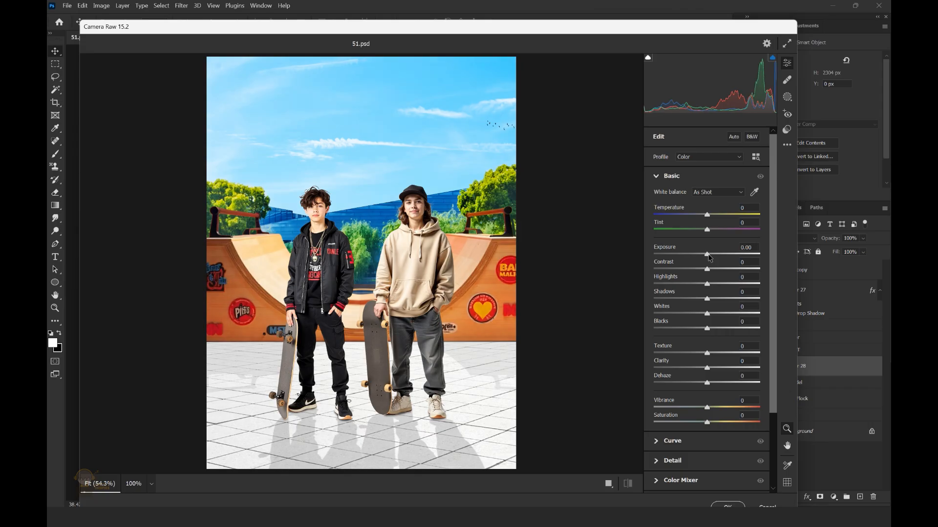
scroll(771, 311, down, 1)
drag(710, 259, 705, 255)
scroll(704, 274, down, 2)
scroll(719, 255, down, 1)
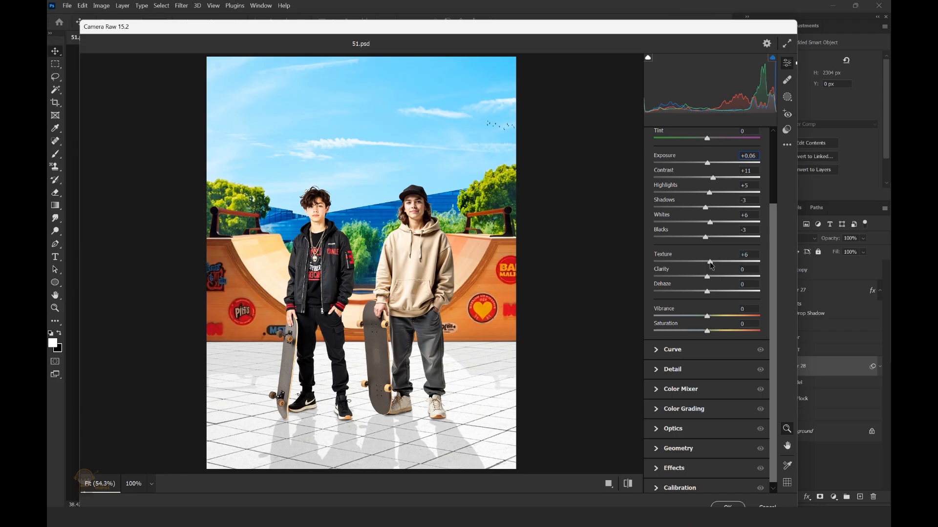
scroll(771, 366, down, 1)
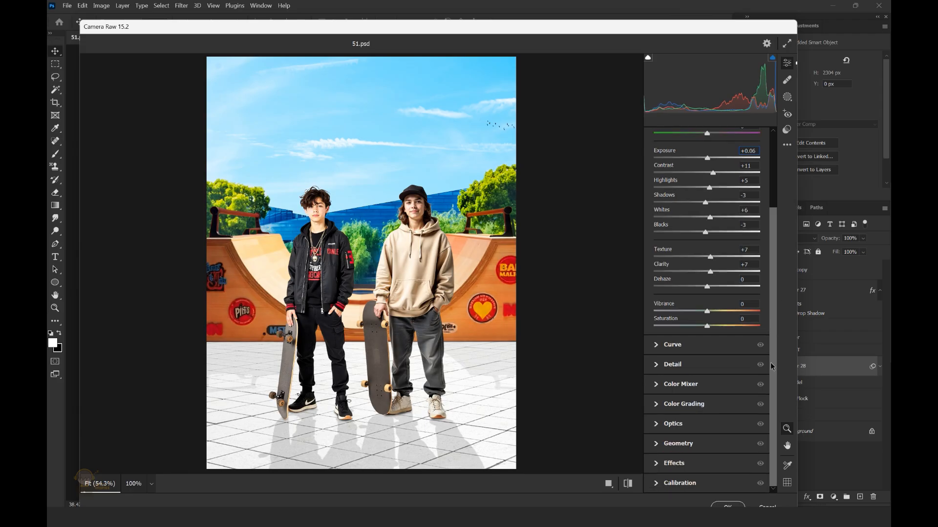
Step: Add film grain of 7, apply the Camera Raw filter, and lower the graded layer's opacity to 60%
click(655, 462)
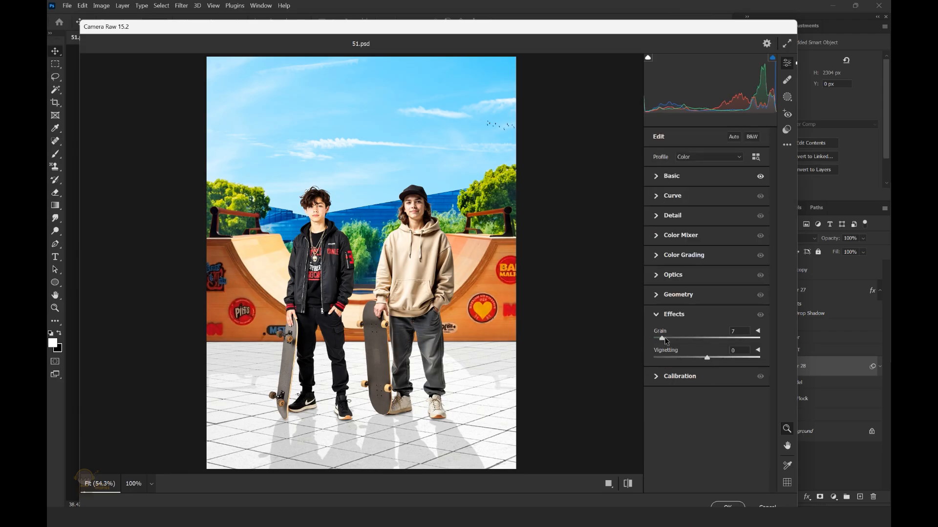
click(727, 505)
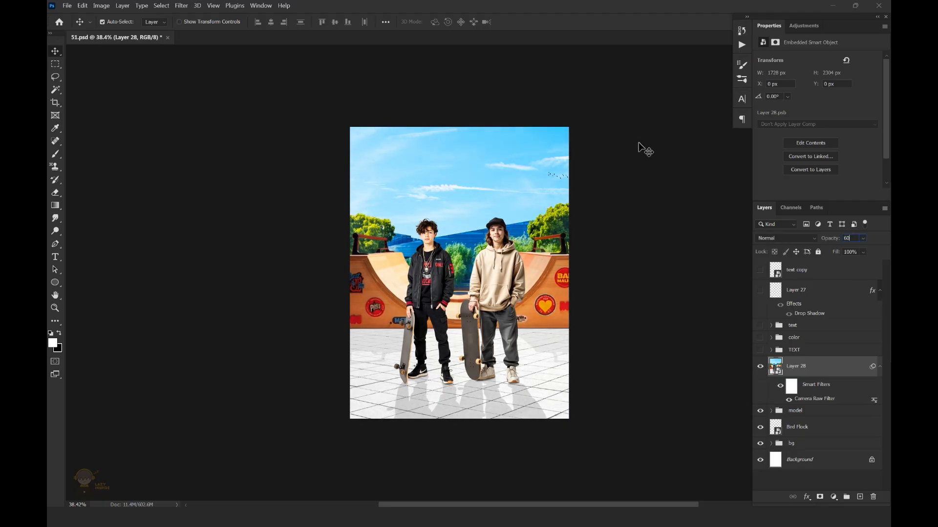
Step: Show the TEXT group, the text copy layer and its white outline layer above the graded artwork
click(760, 351)
click(760, 350)
click(760, 326)
scroll(463, 332, up, 1)
Step: Set the white dashed line across the orange title bar to a dash of 4 with a gap of 2
scroll(463, 333, up, 6)
click(450, 125)
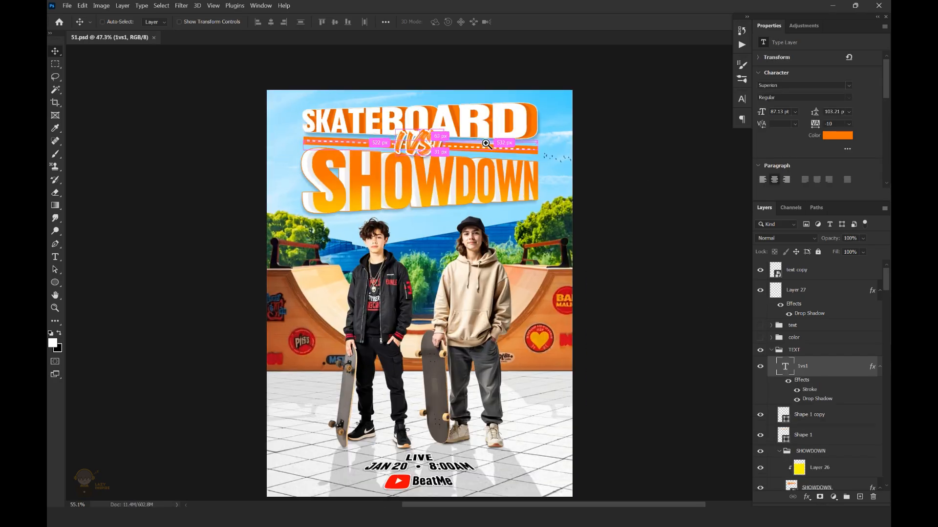
click(529, 154)
click(56, 283)
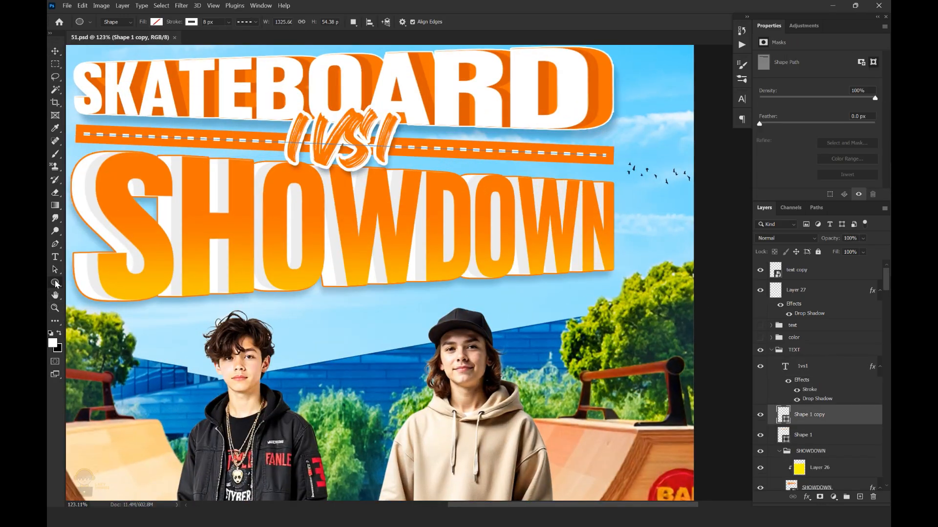
click(246, 22)
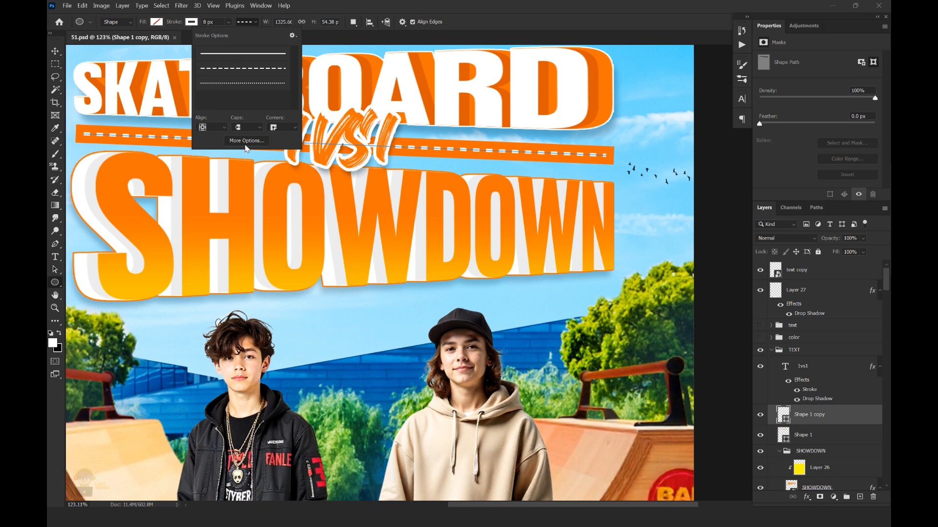
click(247, 141)
text(4)
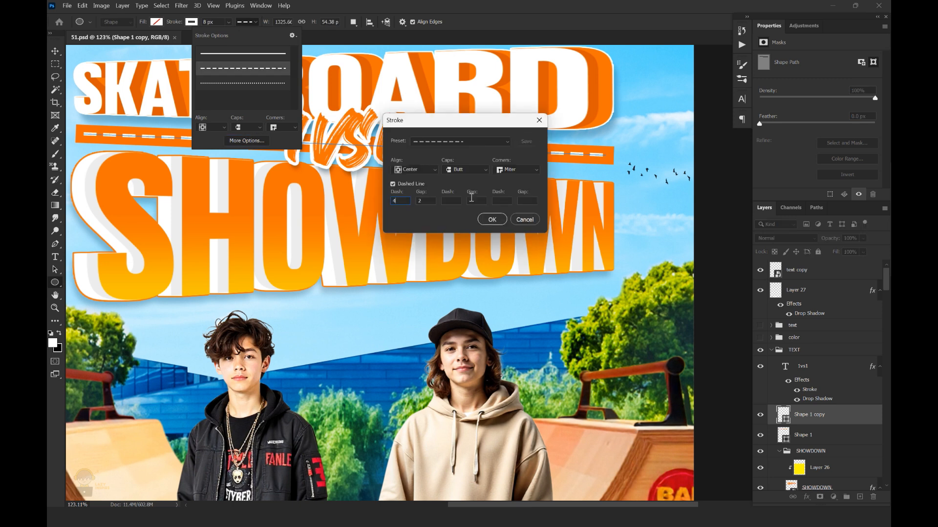
click(496, 220)
click(54, 52)
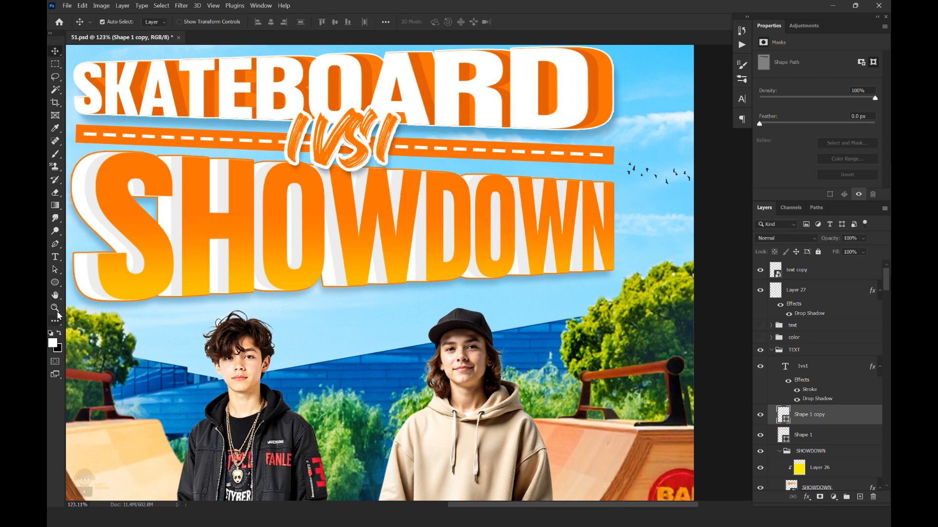
Step: Set the dashed line's stroke width to 6 px
text(u)
text(6)
key(Return)
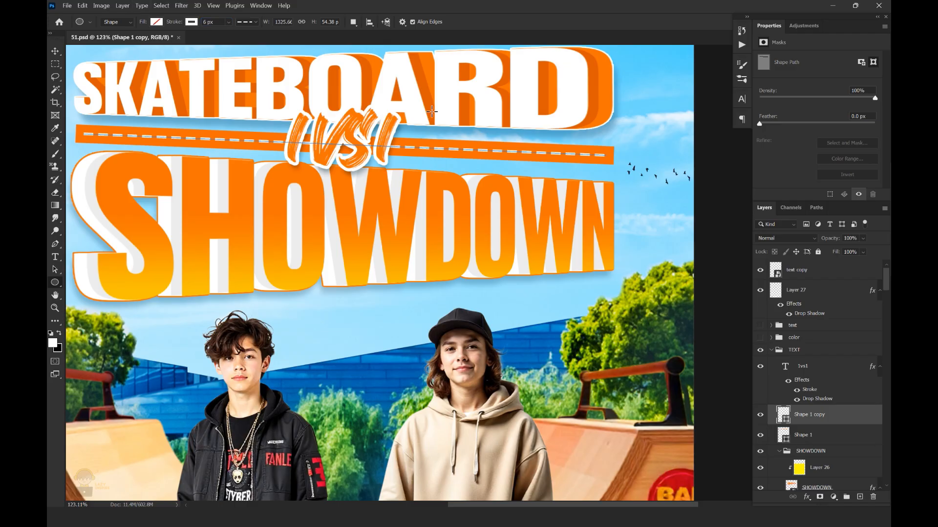
key(Return)
click(55, 51)
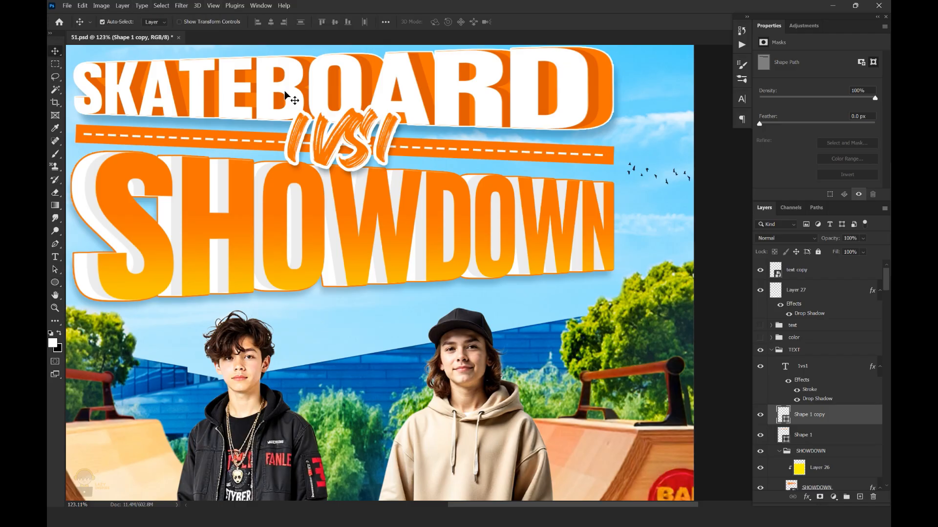
Step: Lower the opacity of the Camera Raw graded layer to 30% and save the document
scroll(491, 190, down, 6)
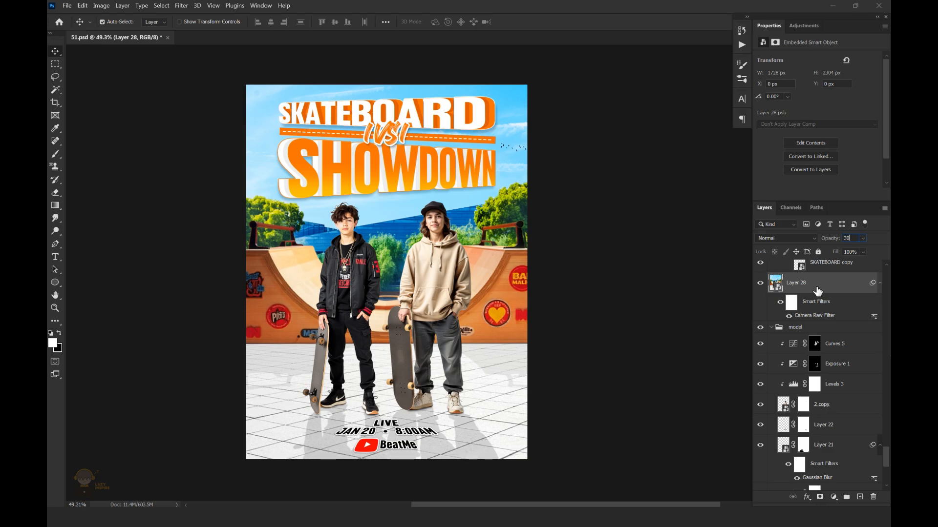
key(ctrl+s)
scroll(541, 193, down, 1)
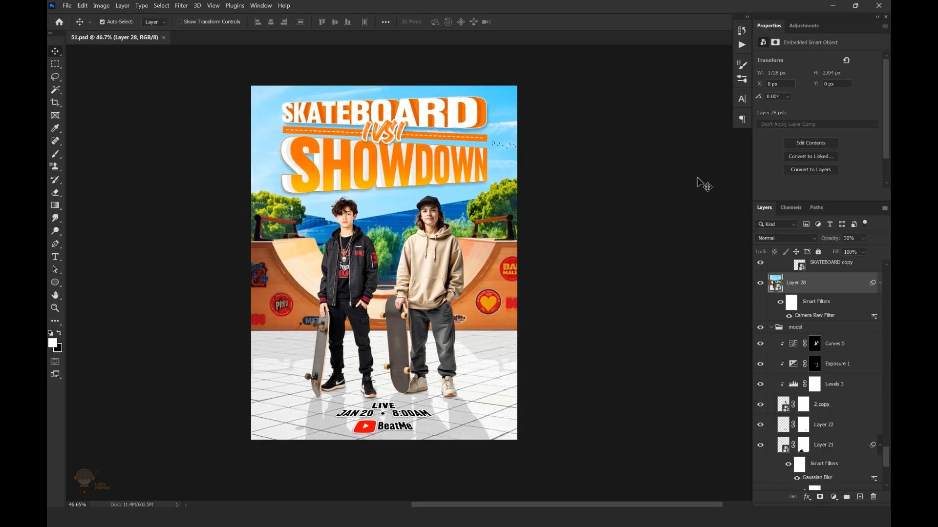